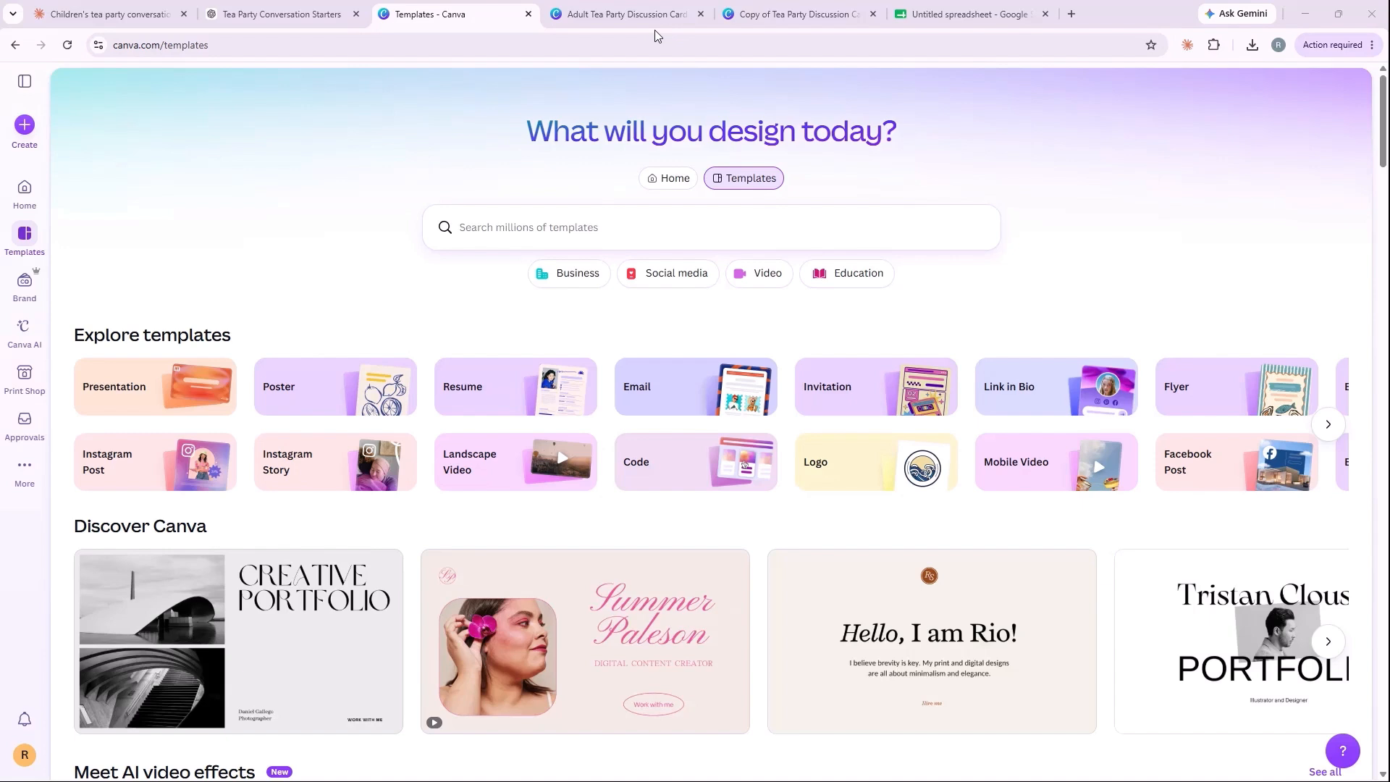
Step: Review the tea party question lists in the Claude and ChatGPT conversations, and return to the Canva templates page
click(95, 15)
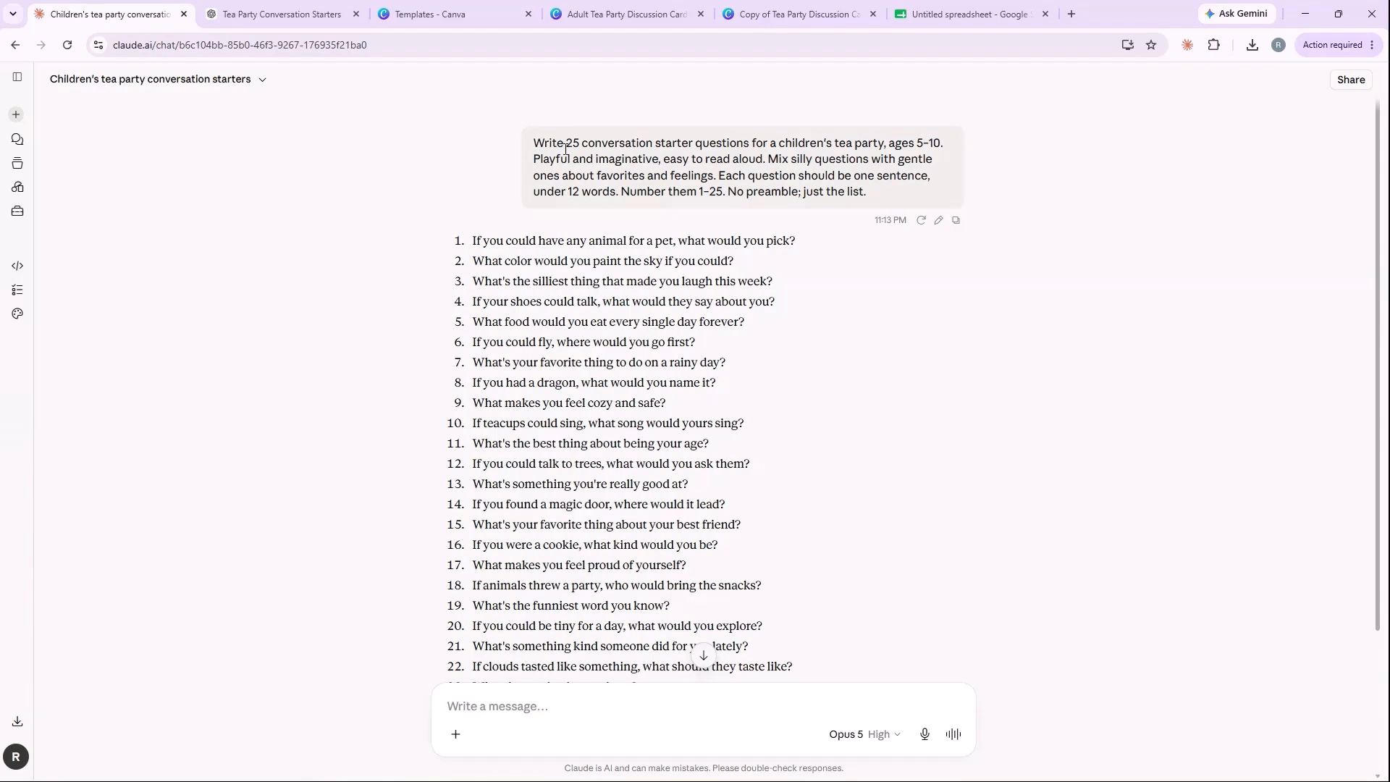
click(267, 15)
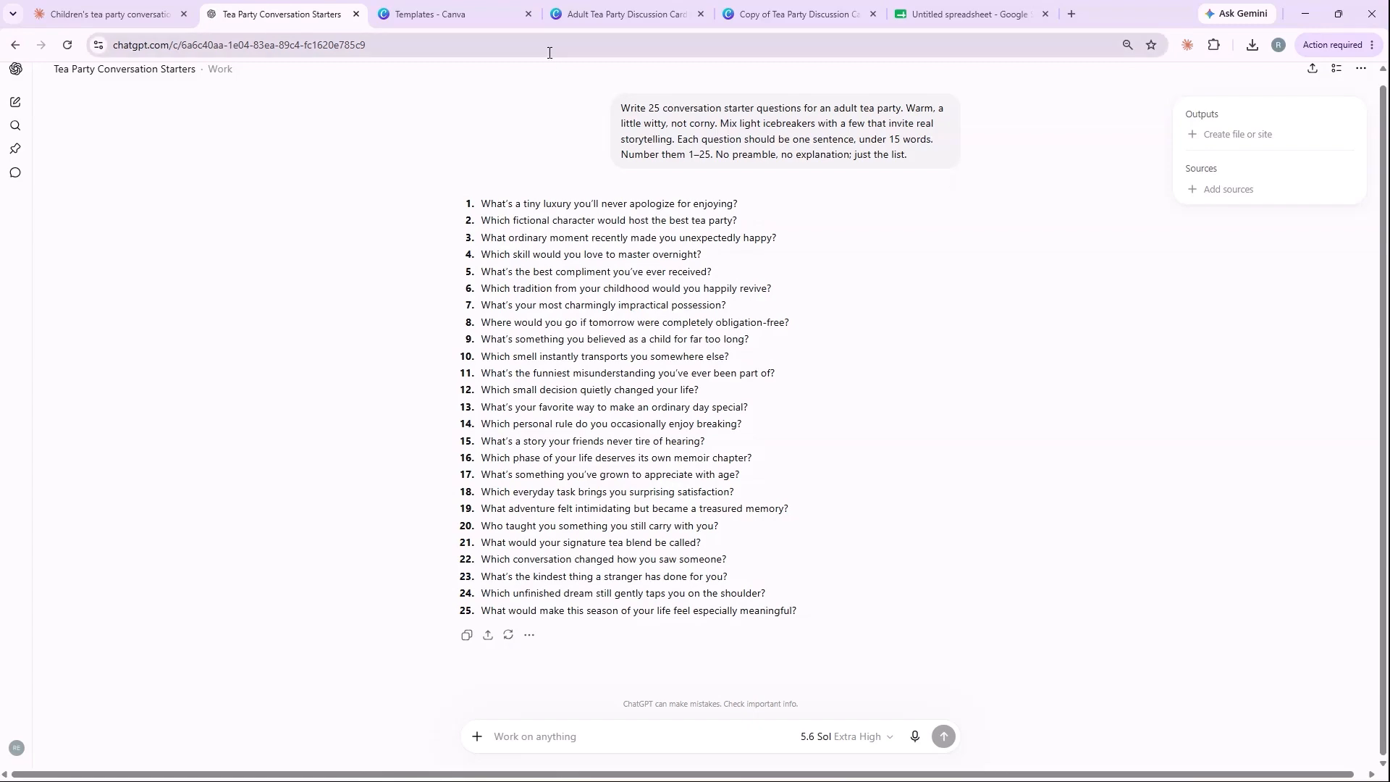
click(455, 18)
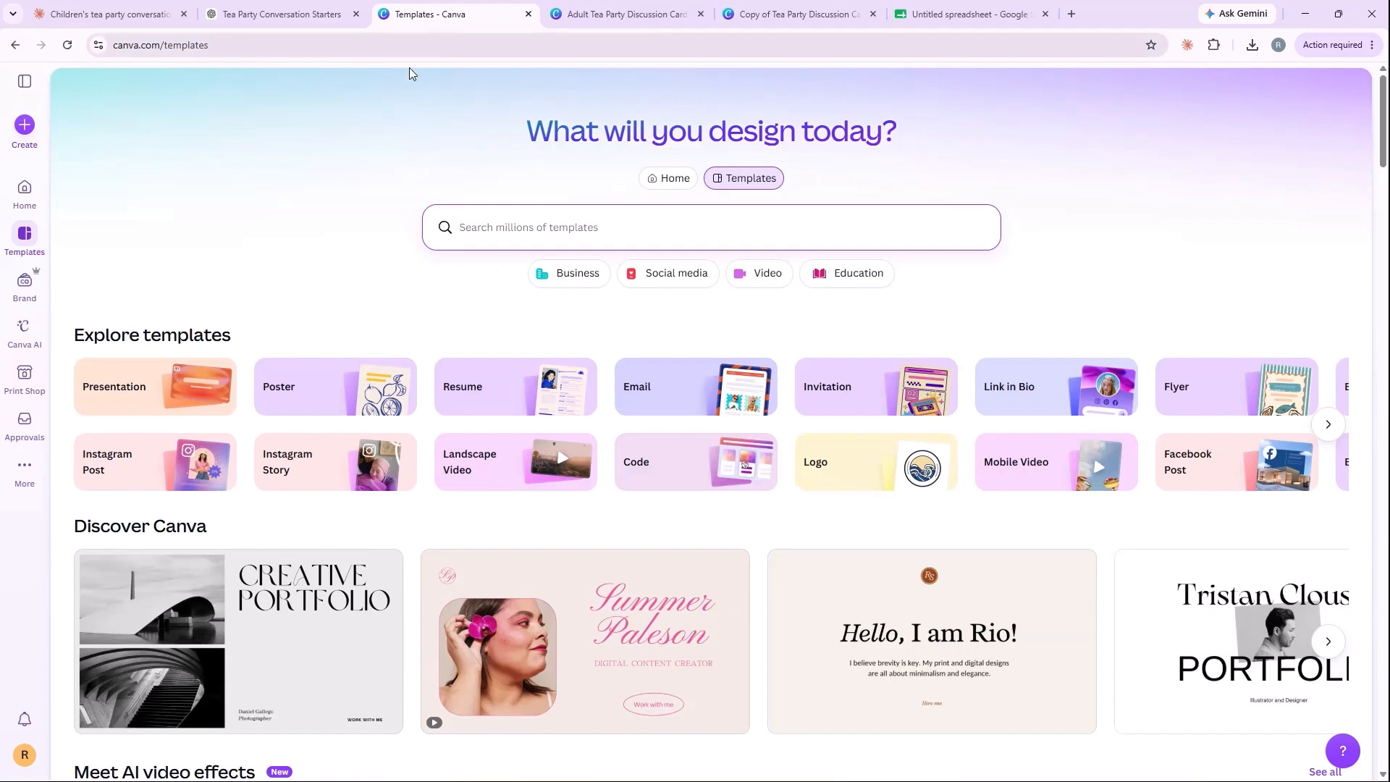
Step: Create a blank Doc (Letter) design and start a Magic Write task in it
click(26, 126)
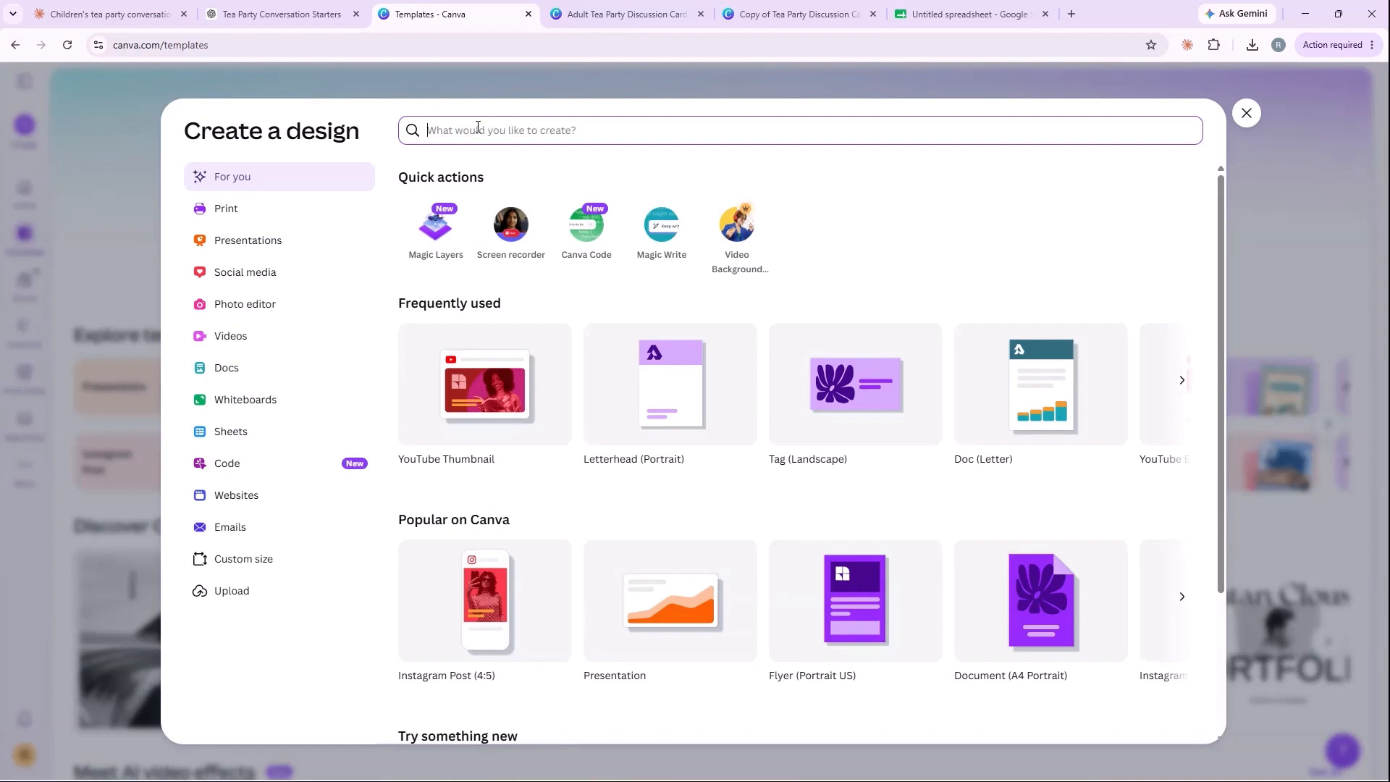
click(1023, 354)
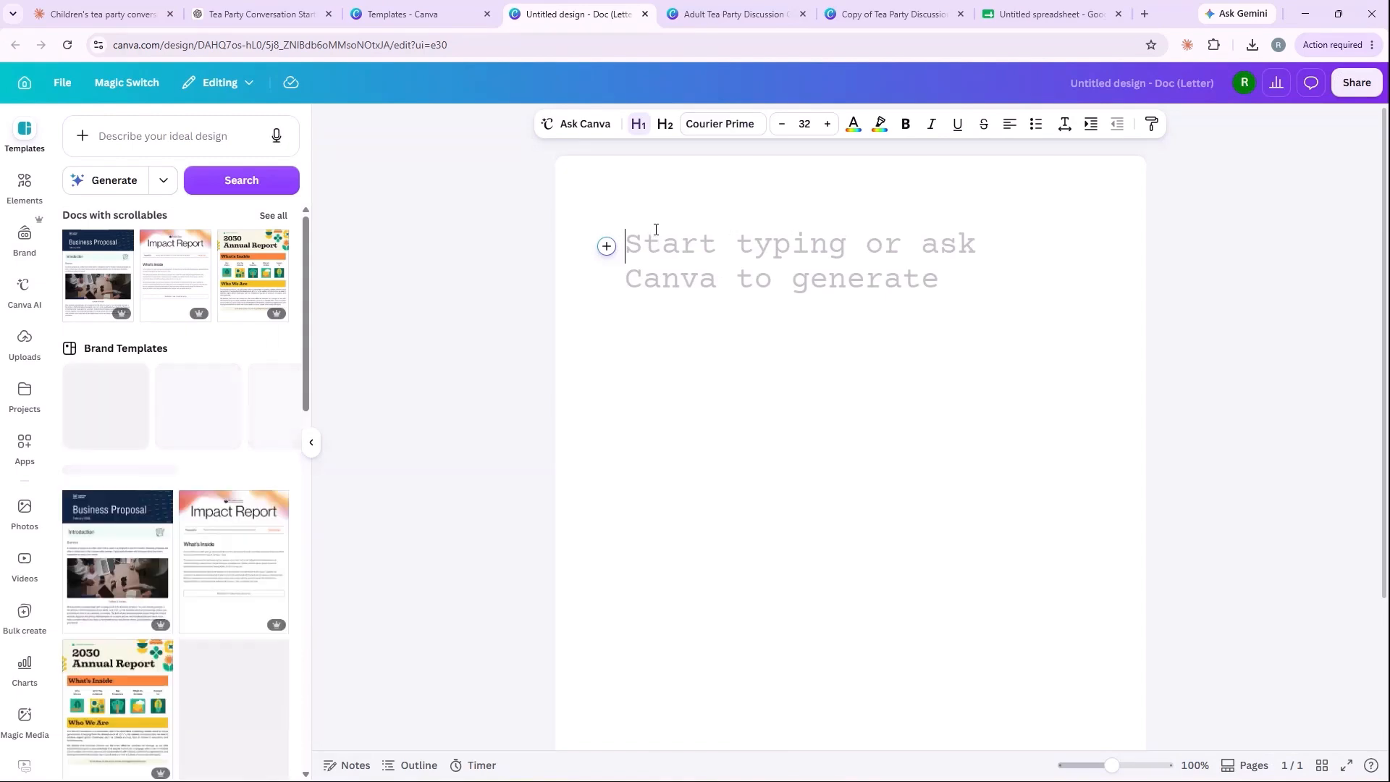
text(/)
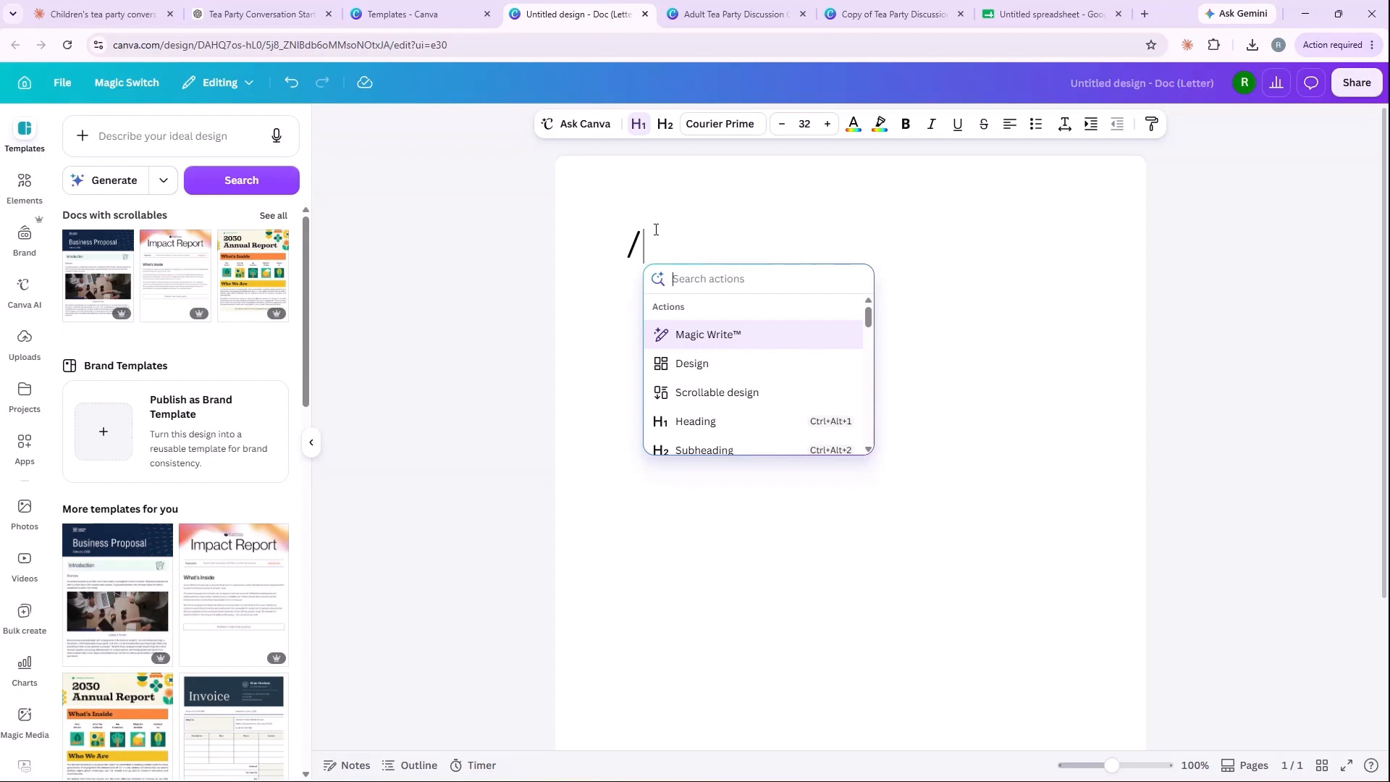
text(magi)
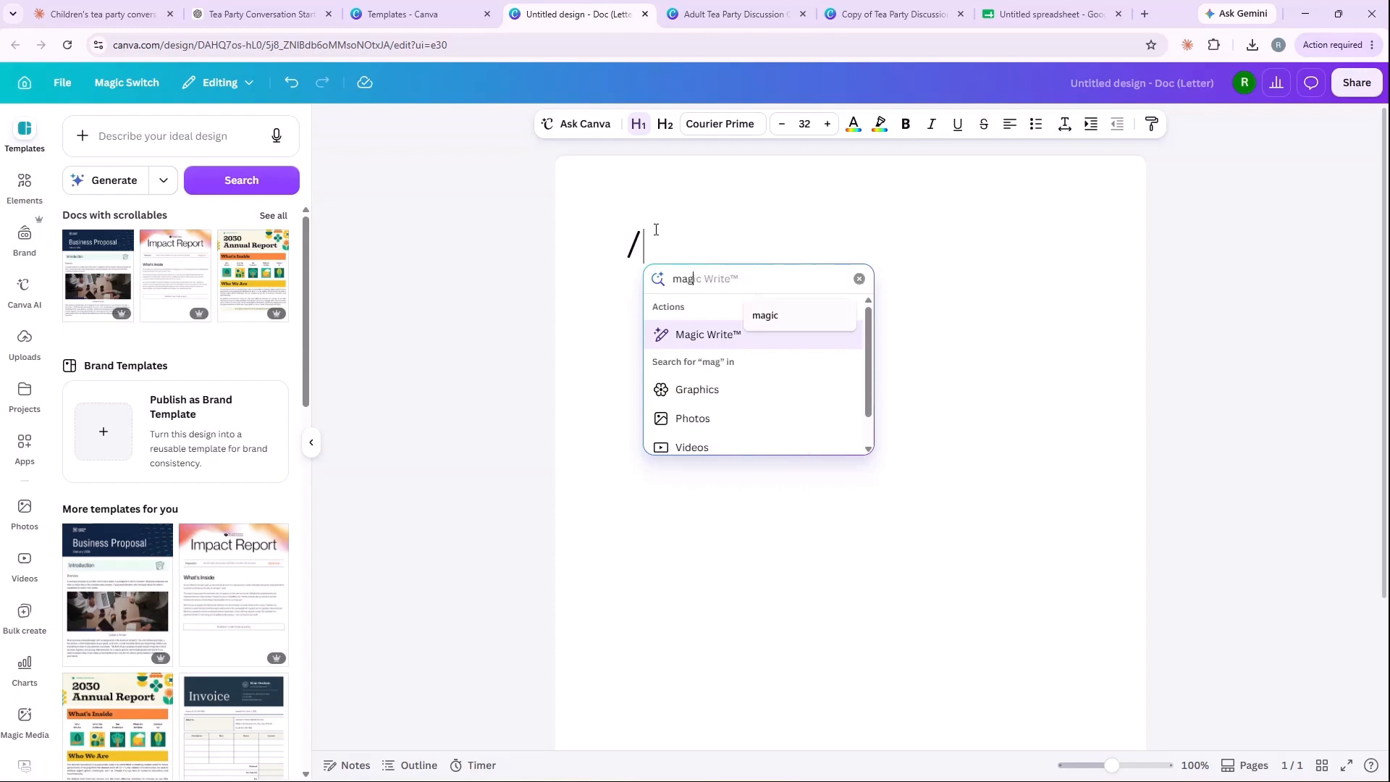
click(710, 335)
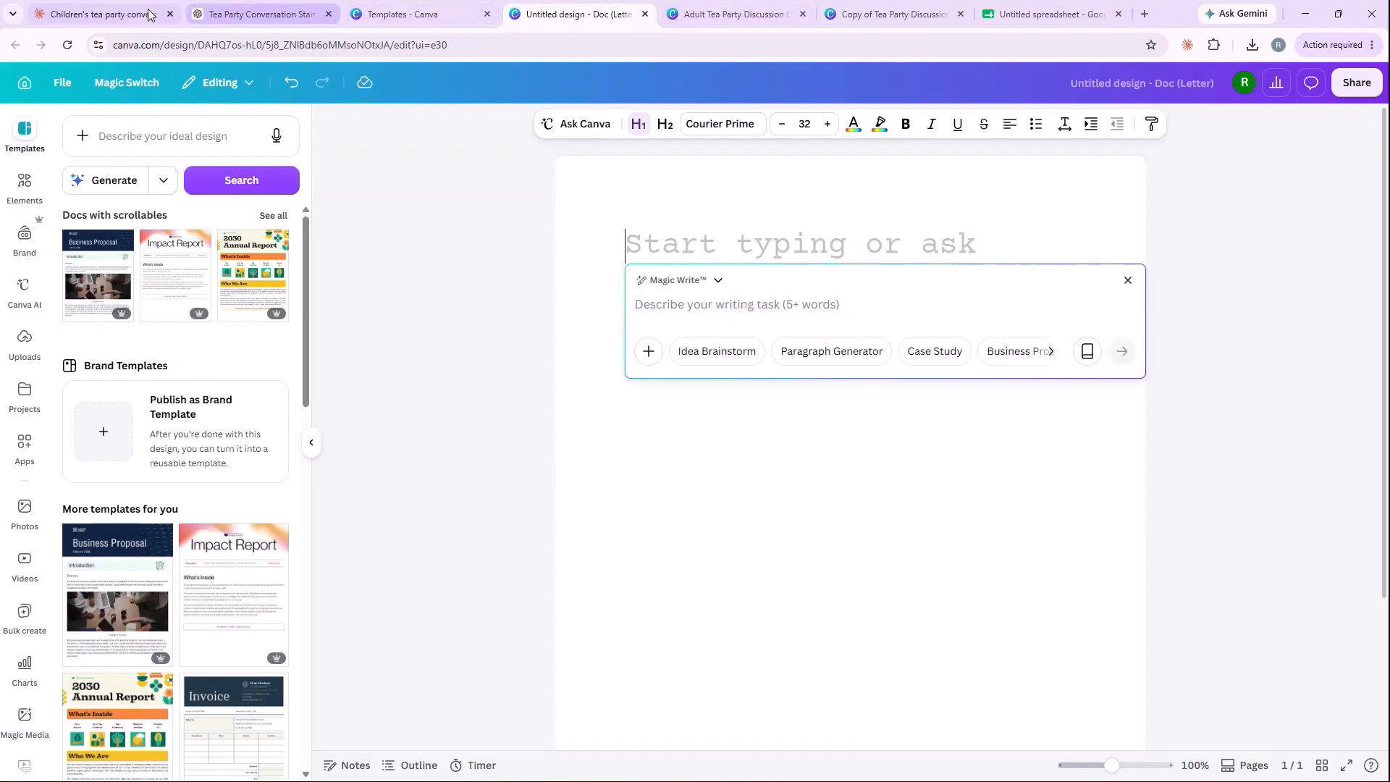
Step: Generate 25 children's tea party questions with Magic Write using the prompt copied from the Claude chat, and insert them into the doc
click(128, 22)
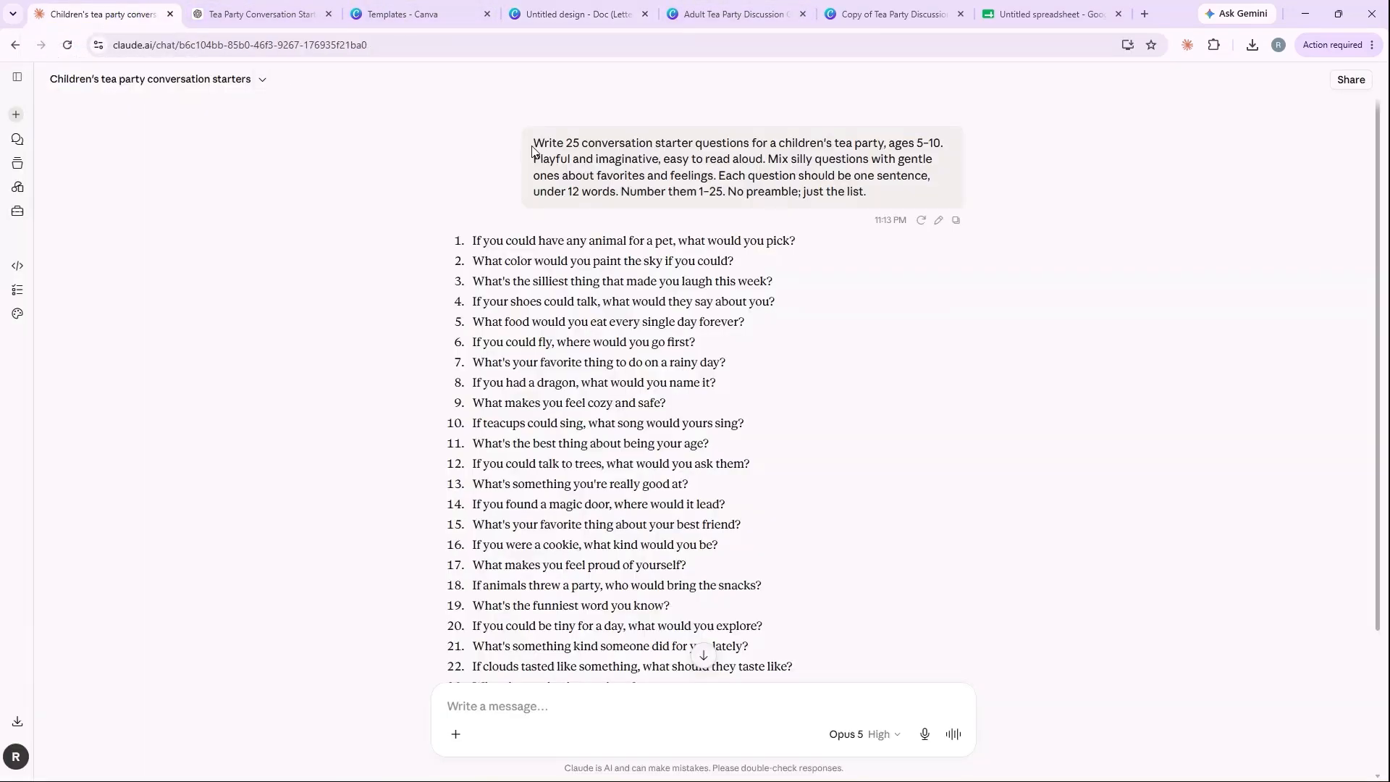
drag(536, 143, 875, 190)
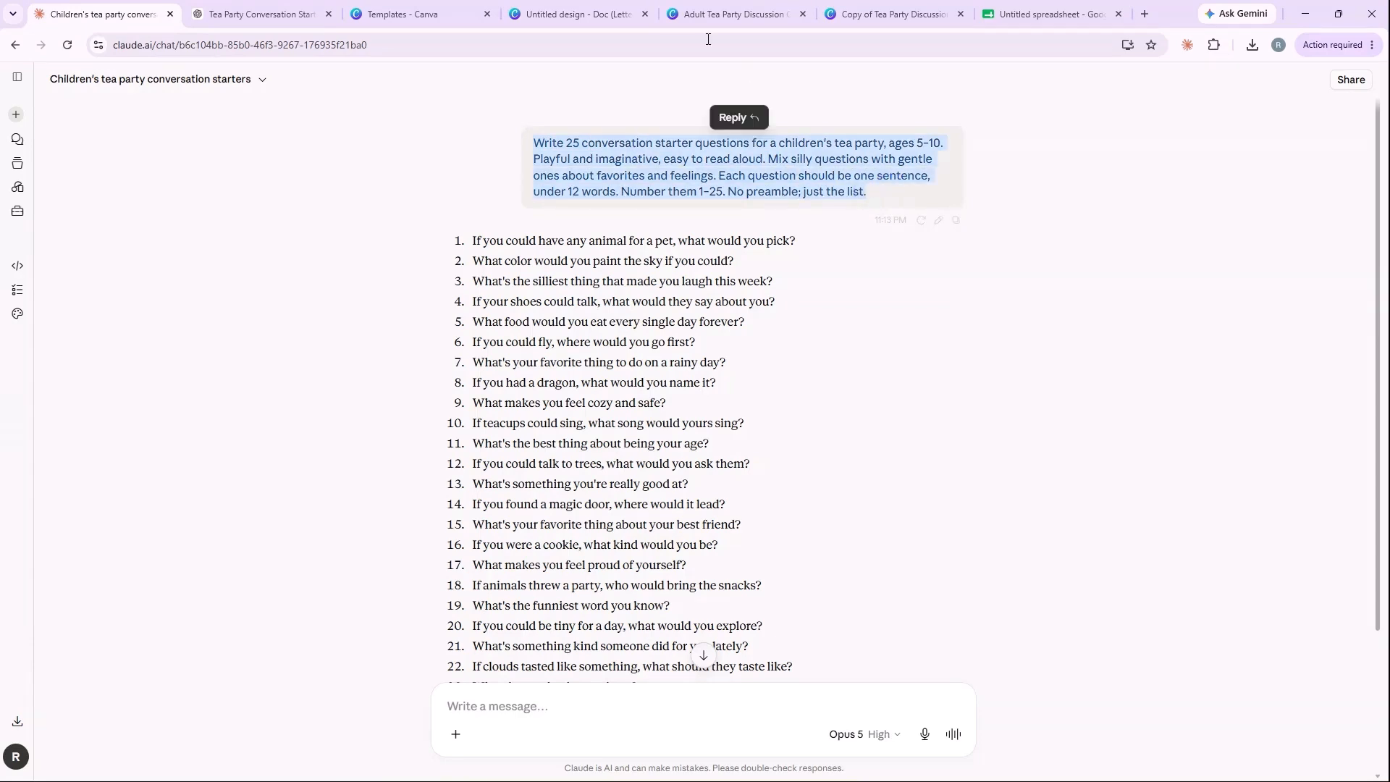
click(449, 15)
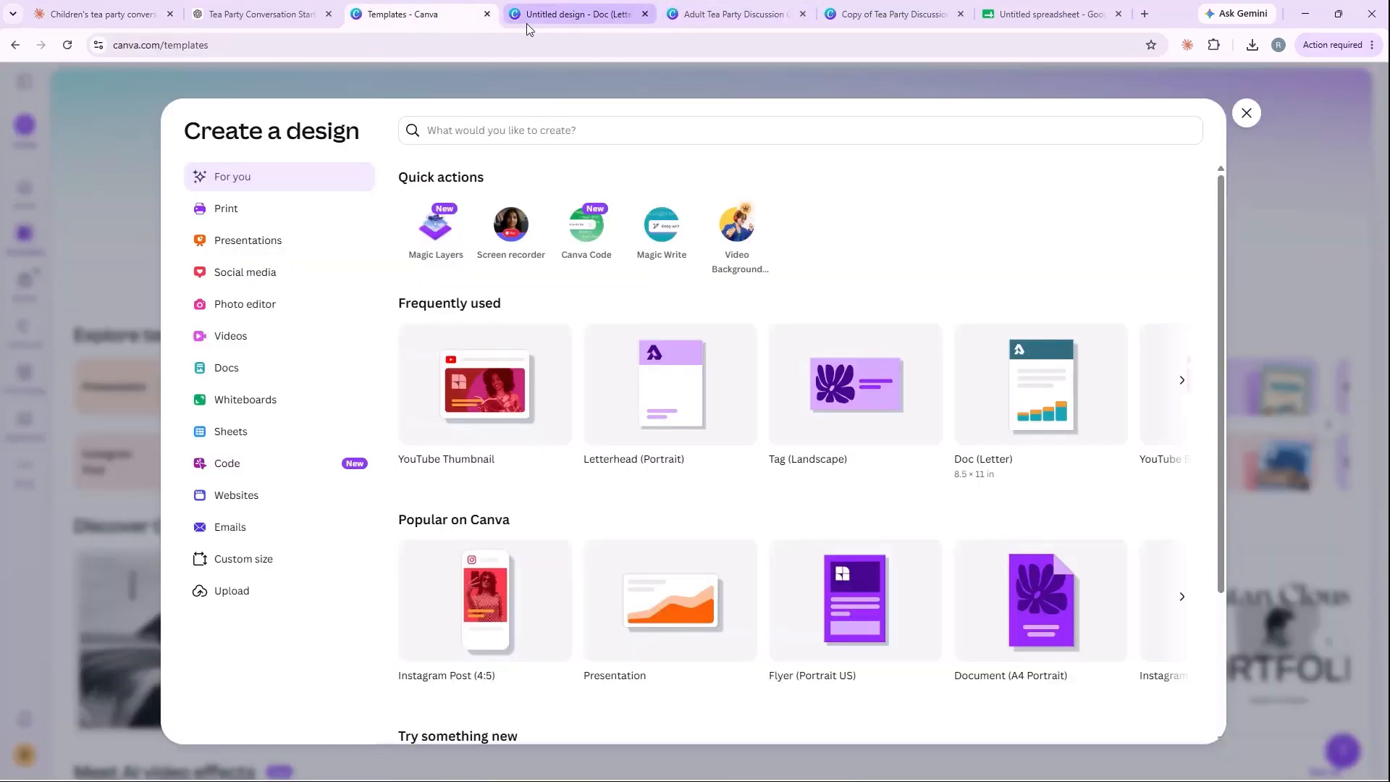
click(540, 16)
click(642, 308)
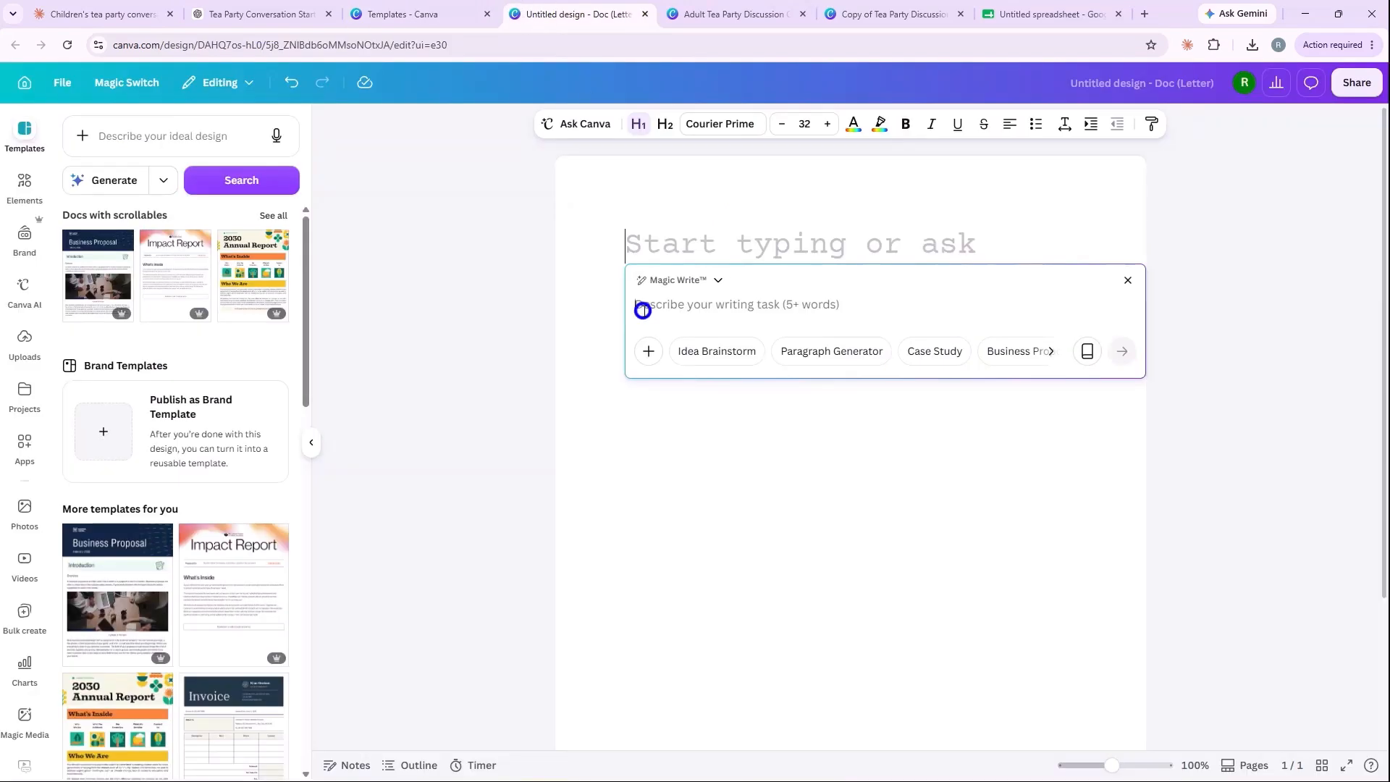
key(ctrl+v)
click(1121, 386)
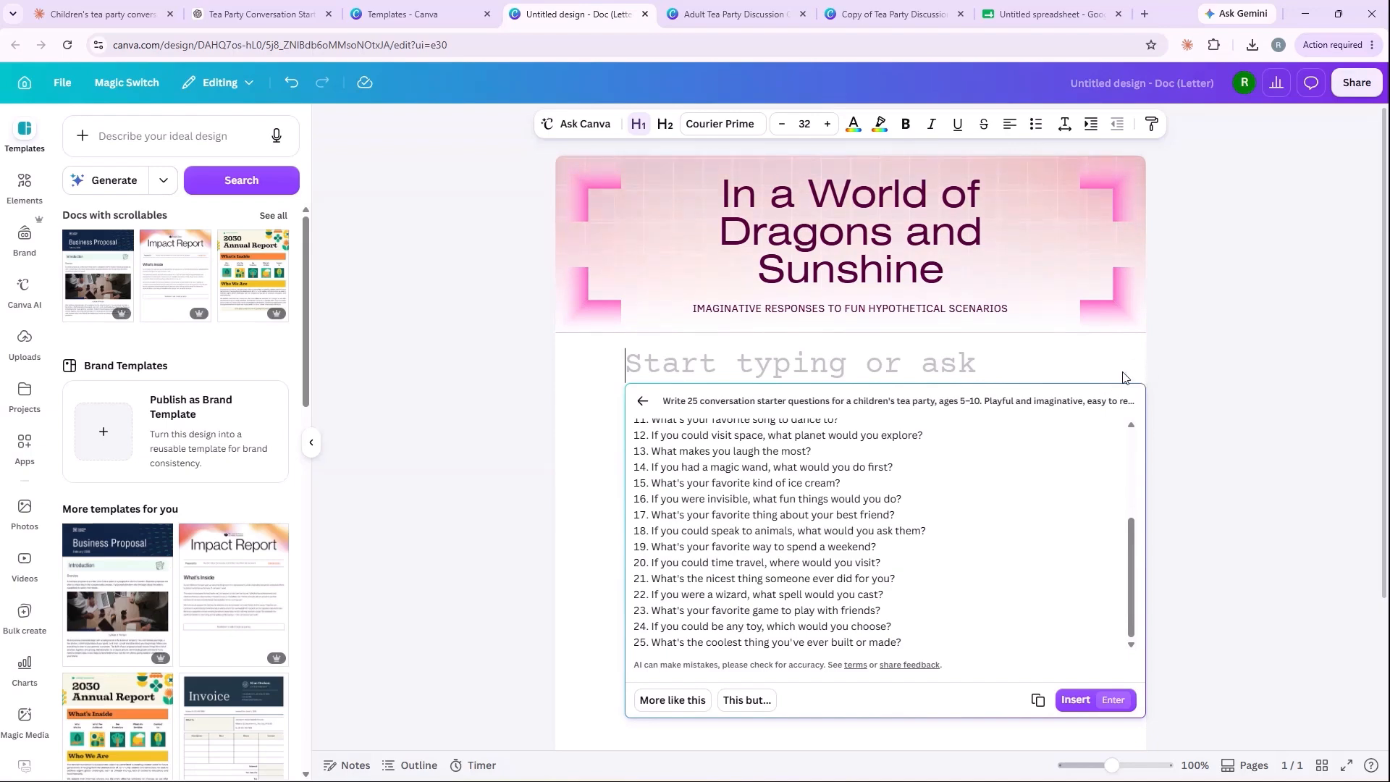
click(1076, 701)
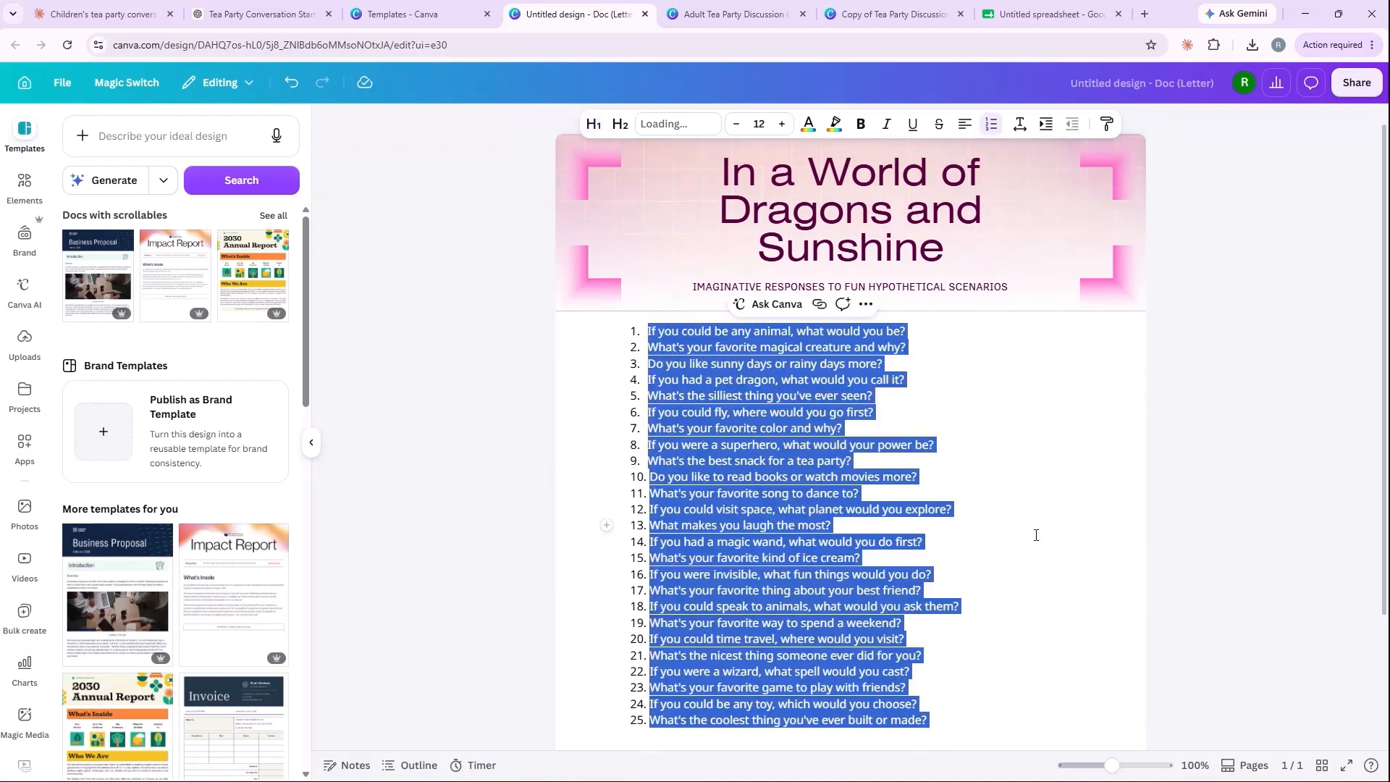
Step: Copy the generated question list from the Canva doc into the Google Sheets spreadsheet, starting at cell A2
click(1010, 443)
scroll(949, 427, down, 2)
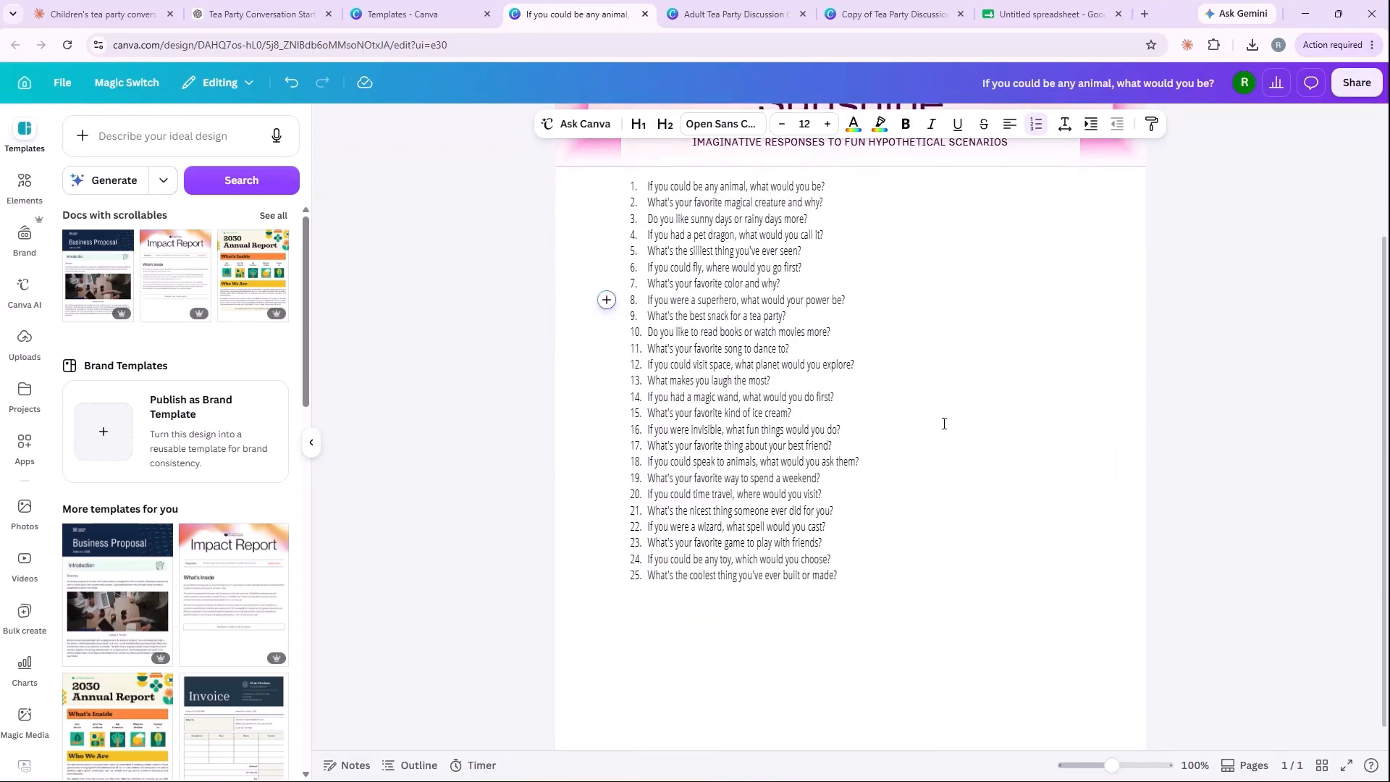
scroll(948, 423, up, 1)
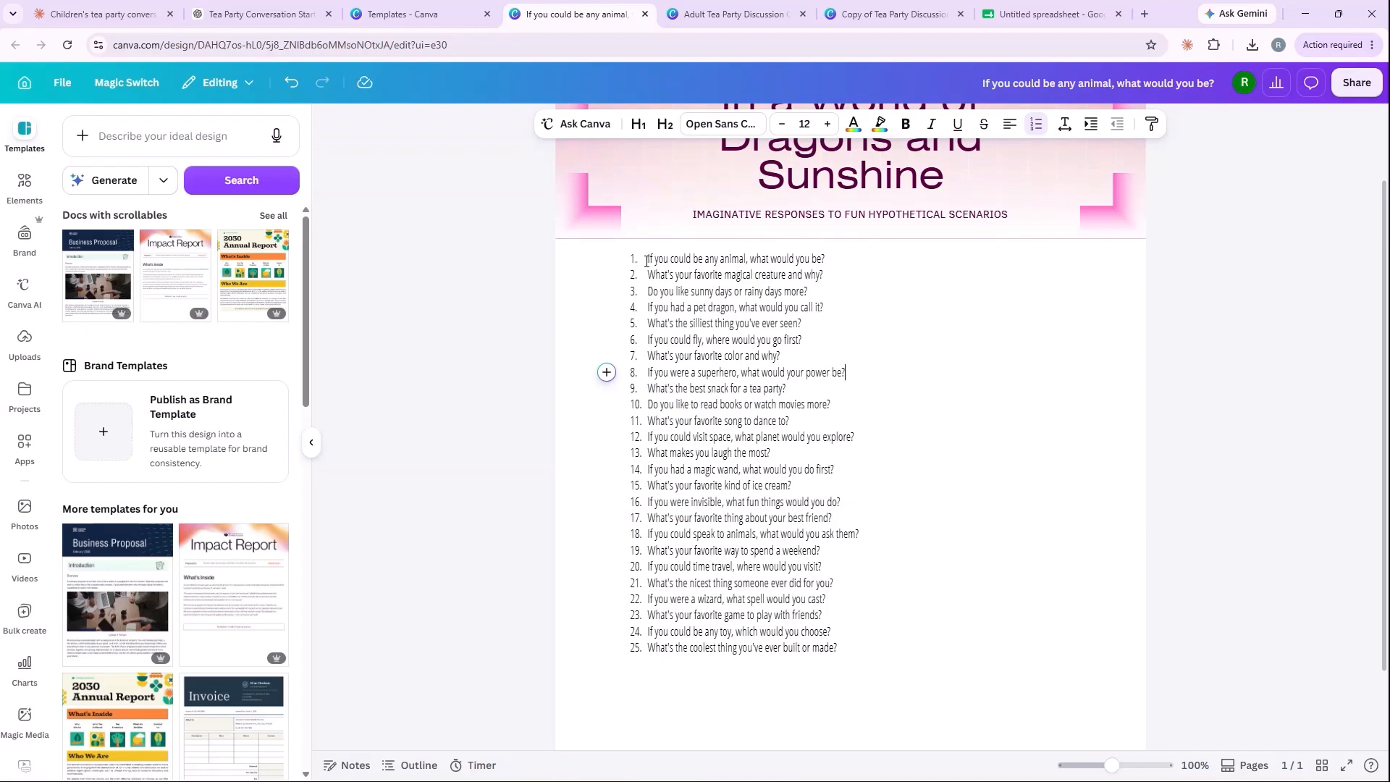
drag(649, 260, 850, 646)
click(1003, 20)
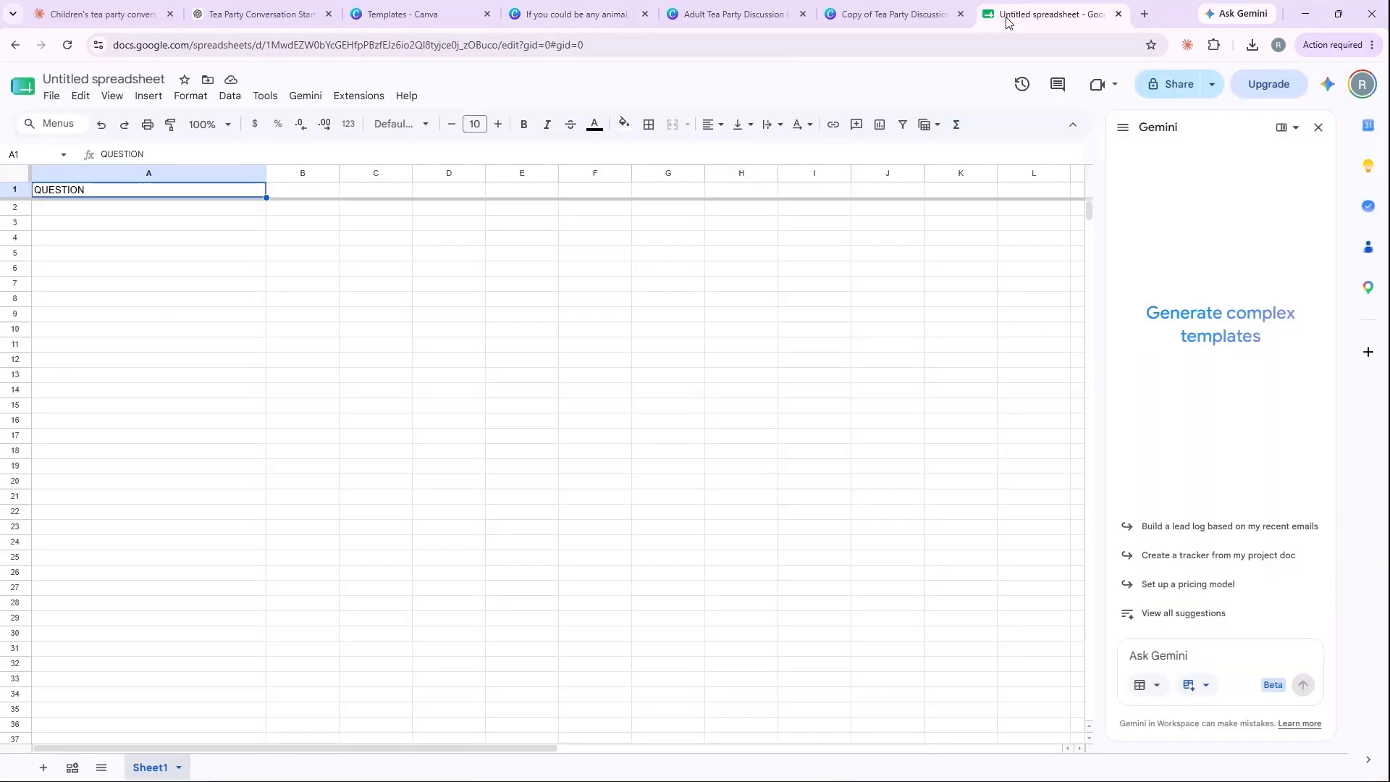
click(172, 210)
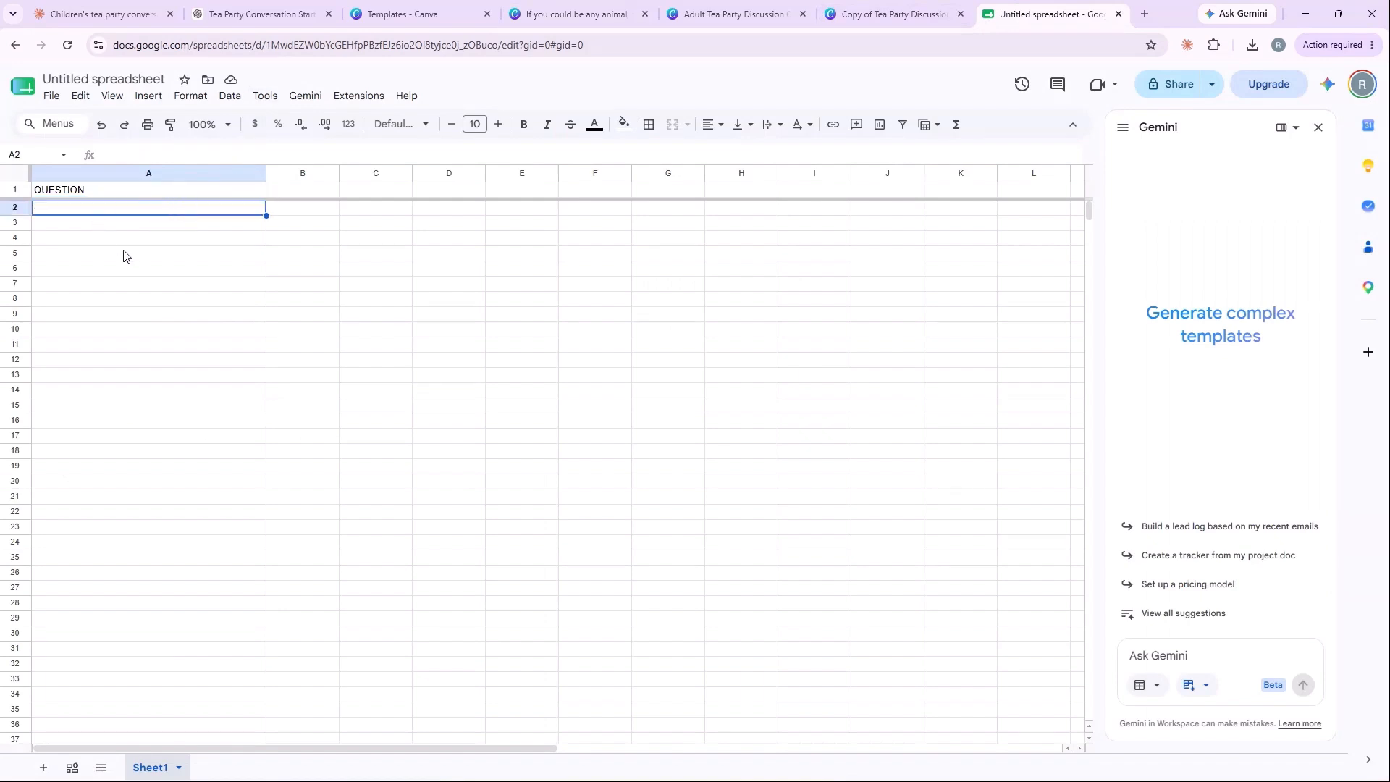
key(ctrl+v)
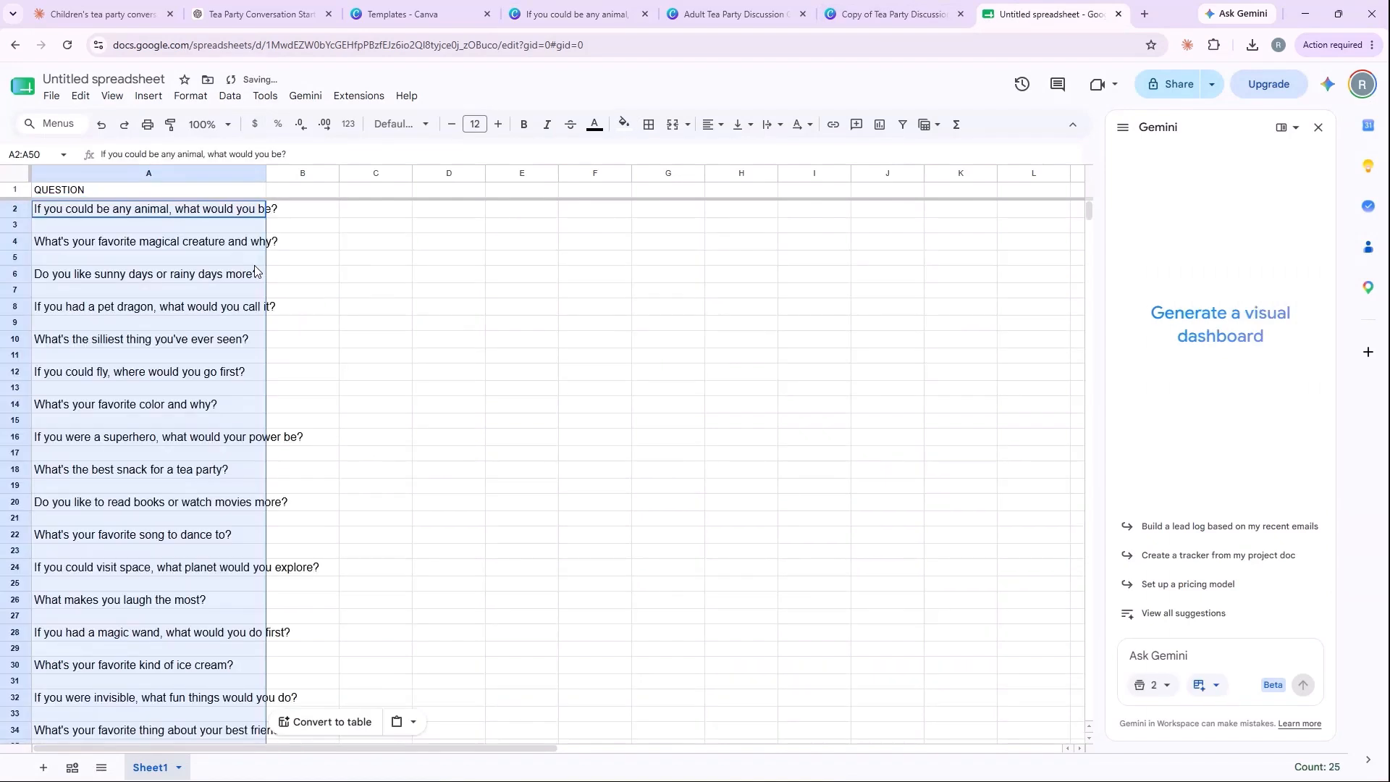
Step: Clear the pasted questions from cells A2:A50, keeping the header in row 1
click(193, 275)
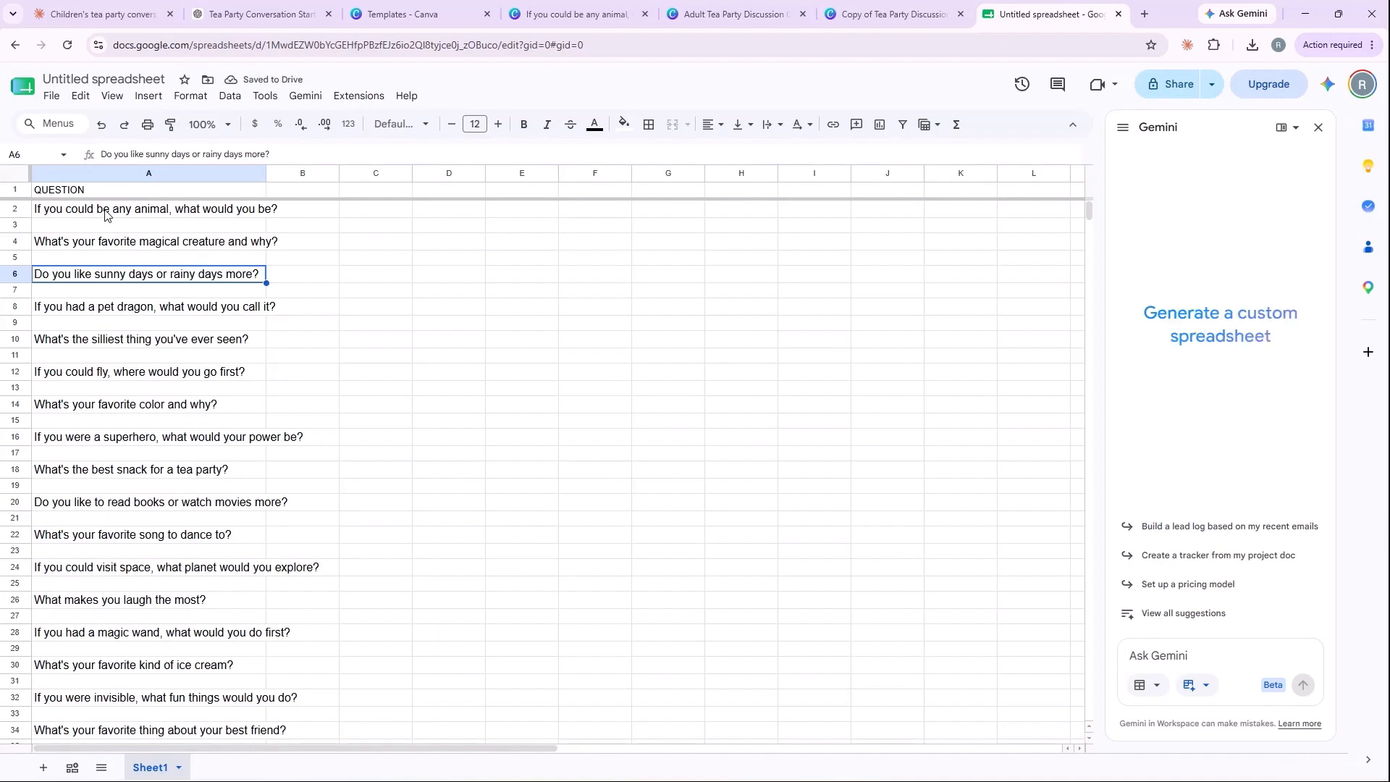
drag(106, 210, 163, 601)
key(Delete)
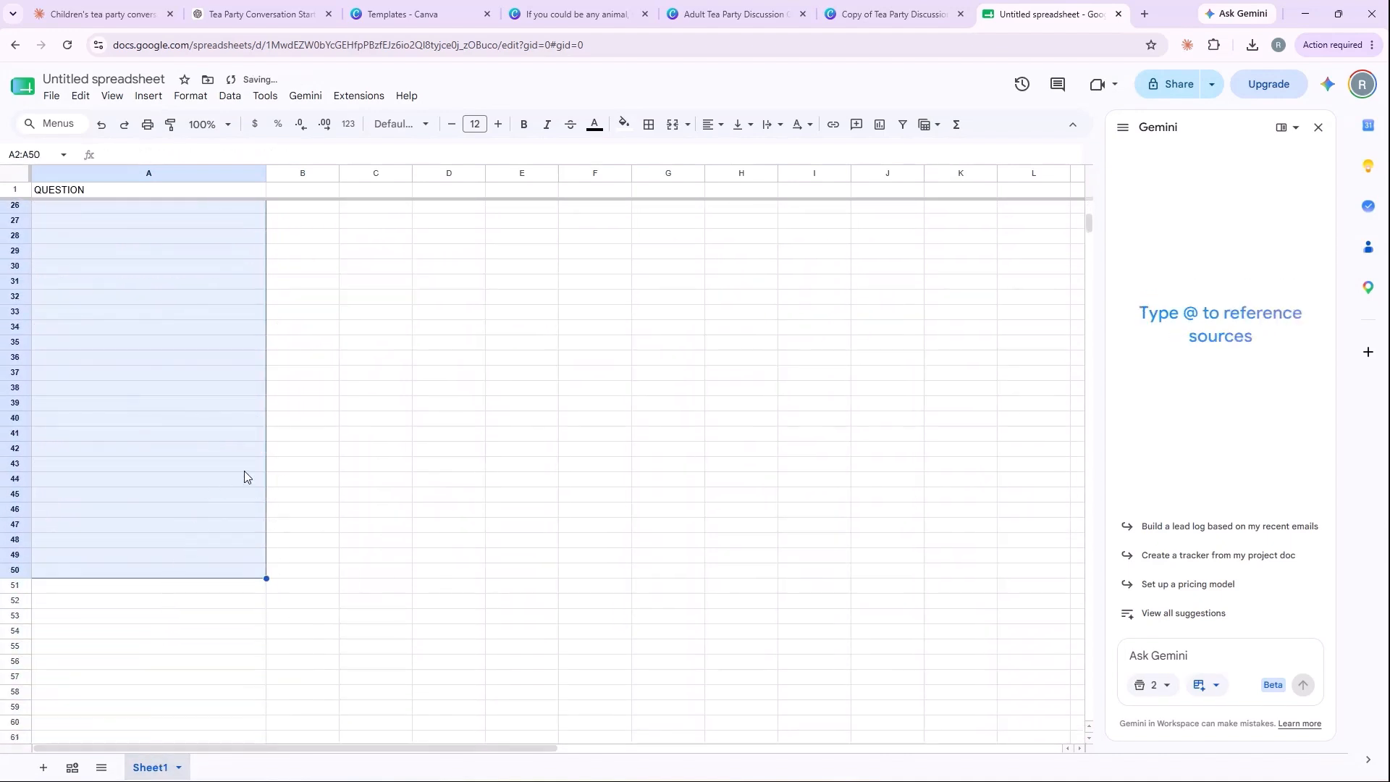
scroll(215, 467, up, 6)
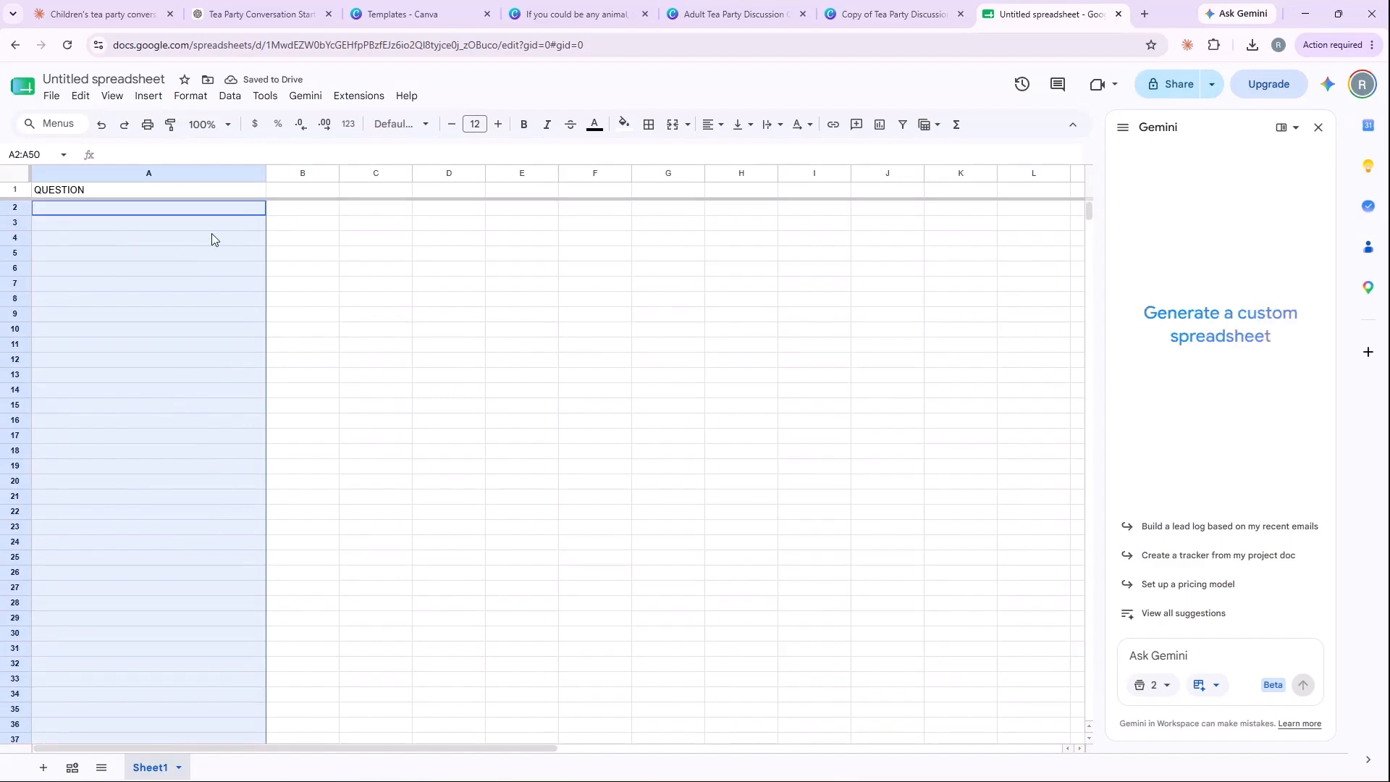
click(301, 244)
Step: Copy the 25 children's questions from the Claude chat and paste them into the spreadsheet from cell A2 down
click(137, 15)
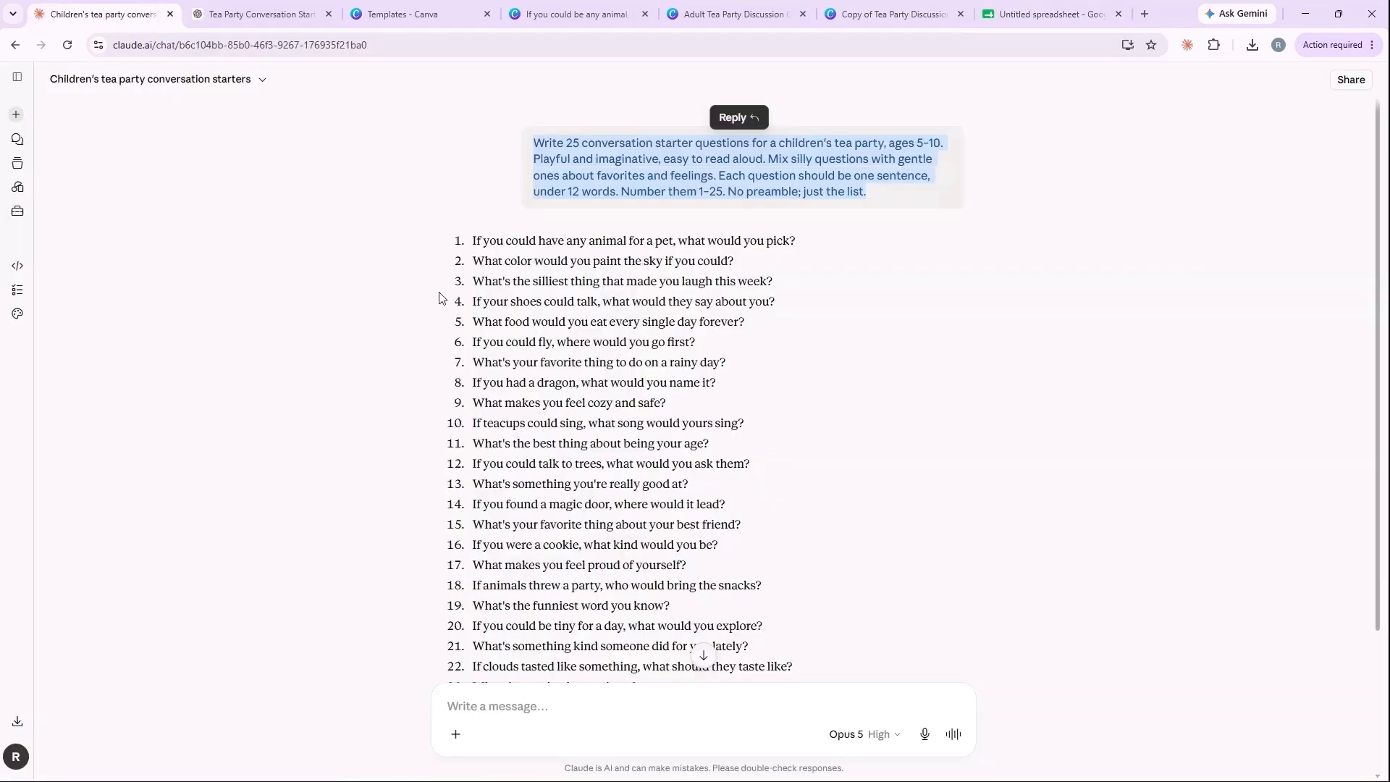
drag(509, 247, 606, 687)
drag(597, 742, 585, 750)
key(ctrl+c)
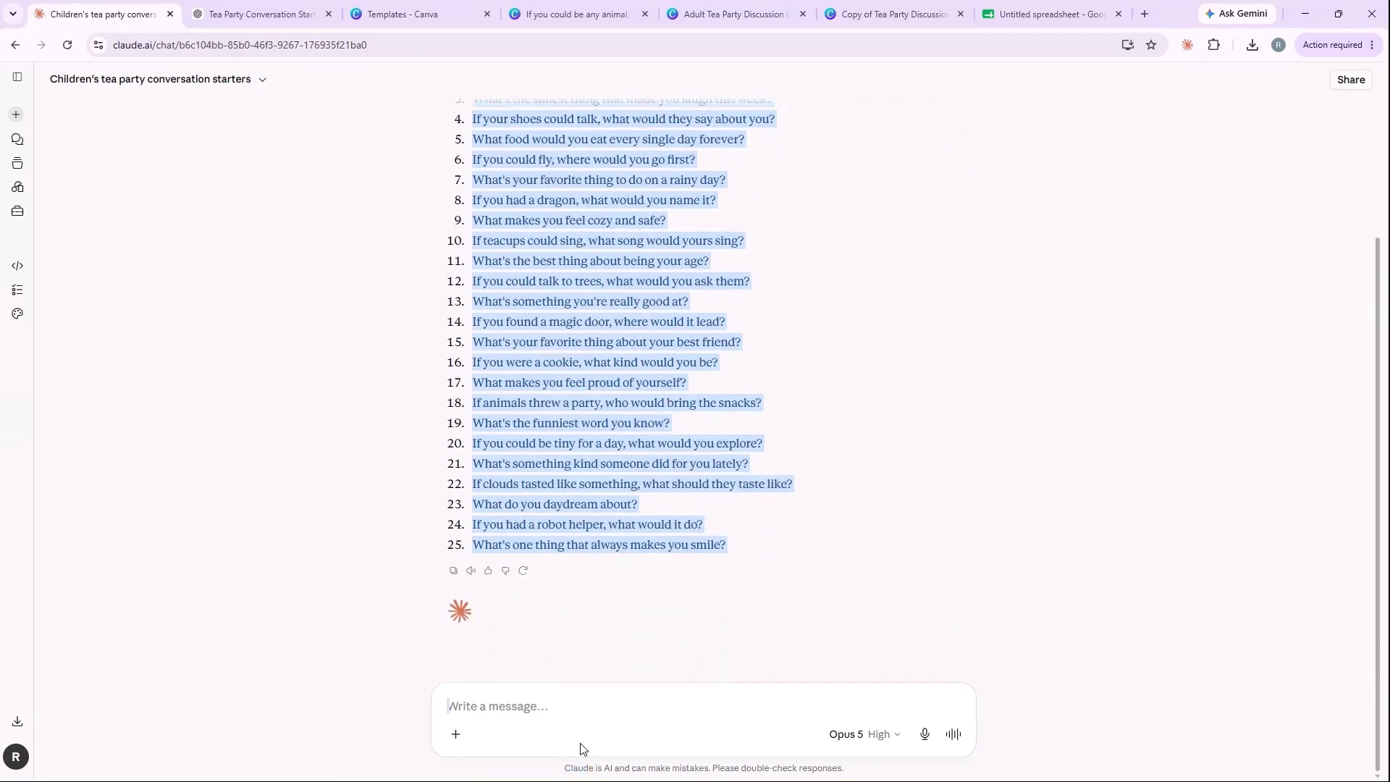
click(1010, 23)
click(135, 210)
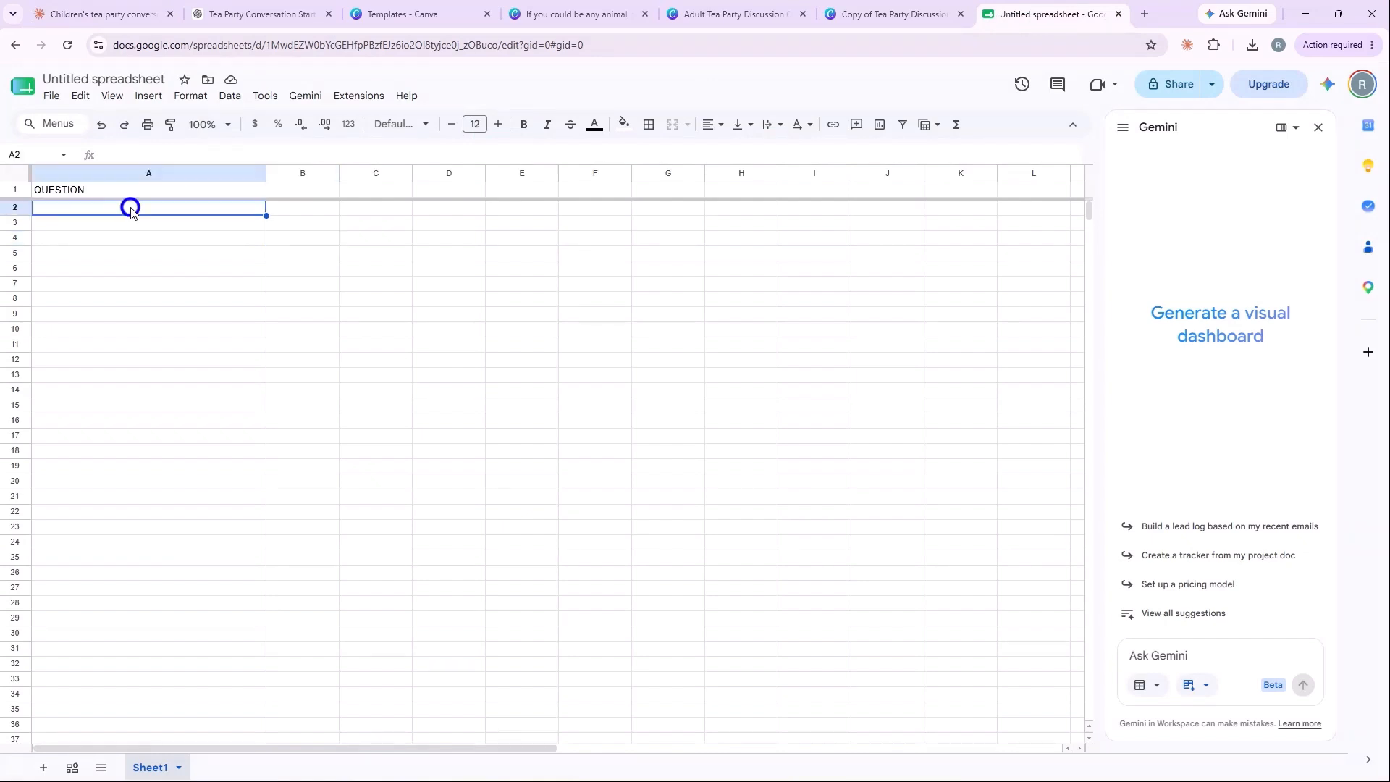
key(ctrl+v)
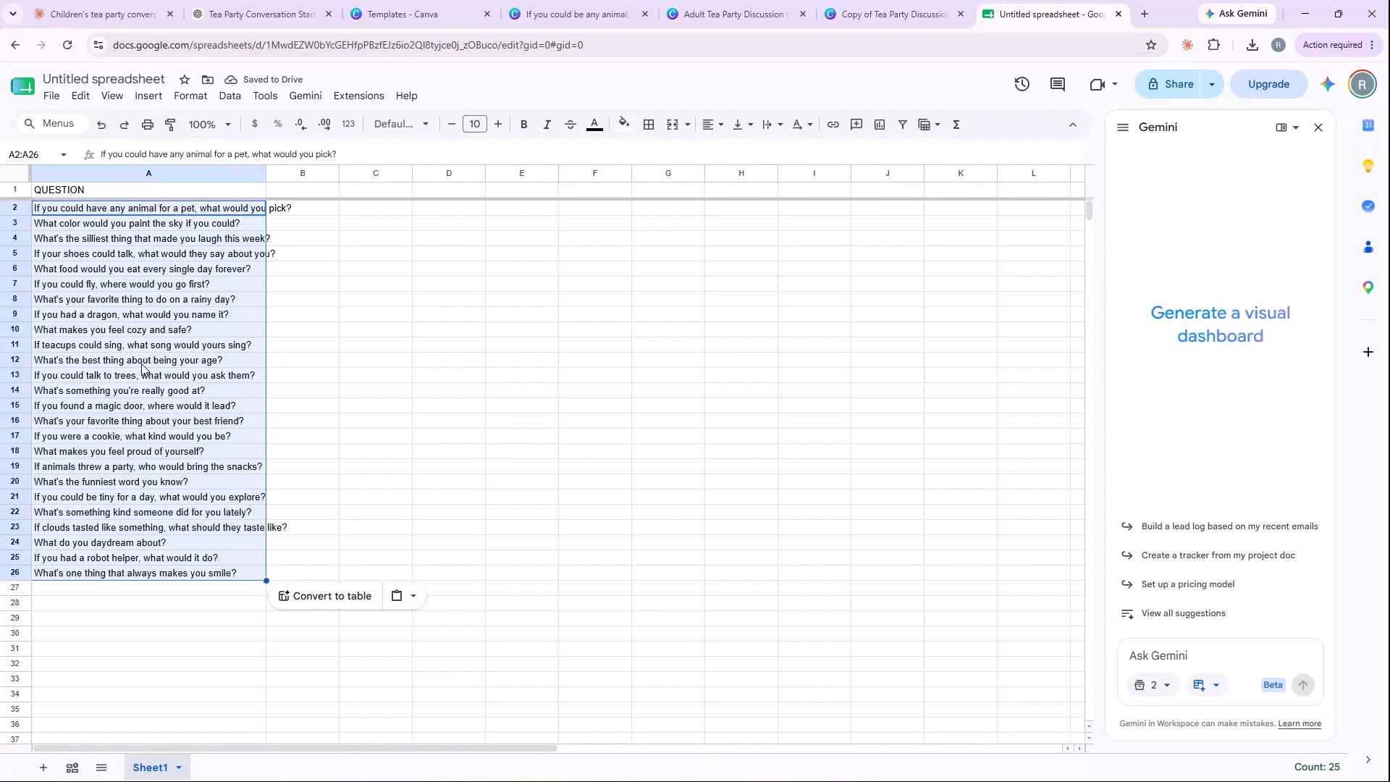
Step: Change the header in cell A1 to QUESTIONS
click(106, 189)
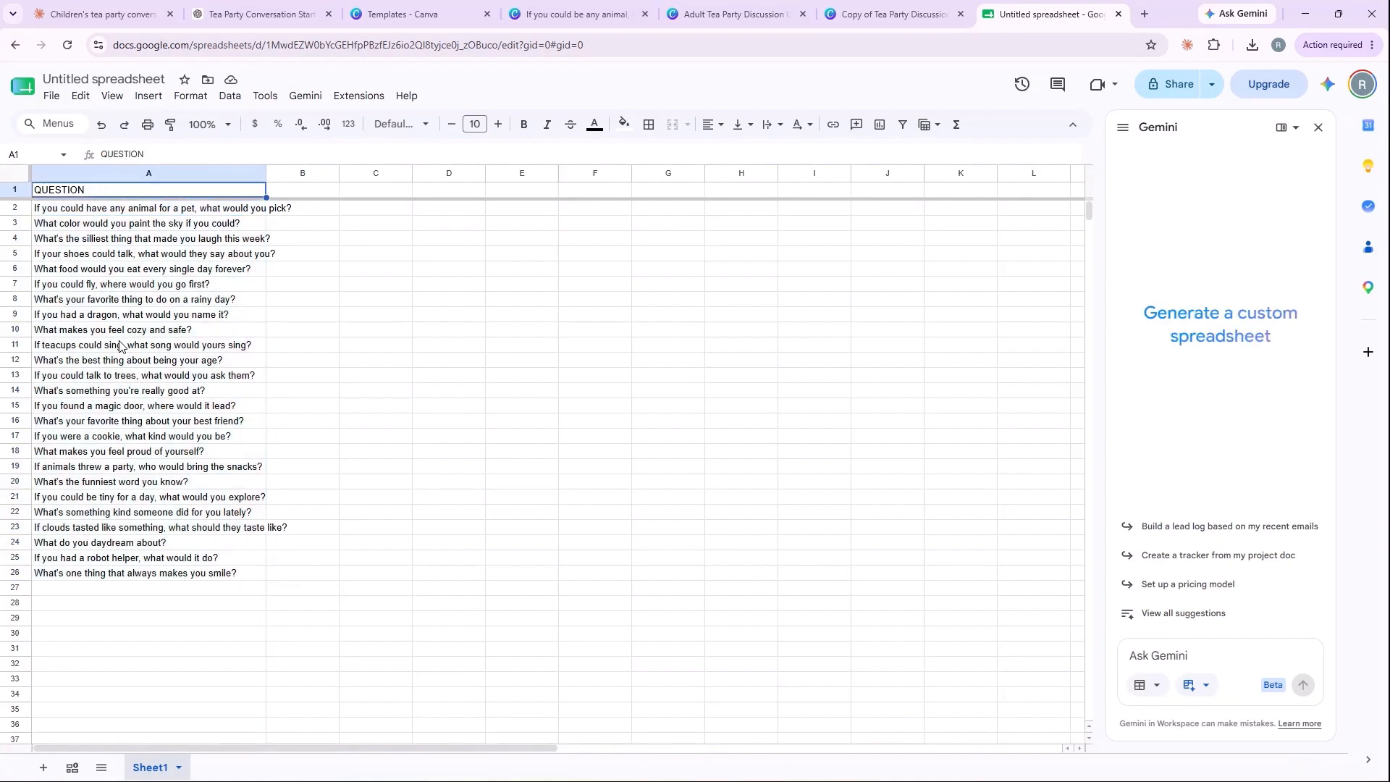
double_click(94, 193)
text(S)
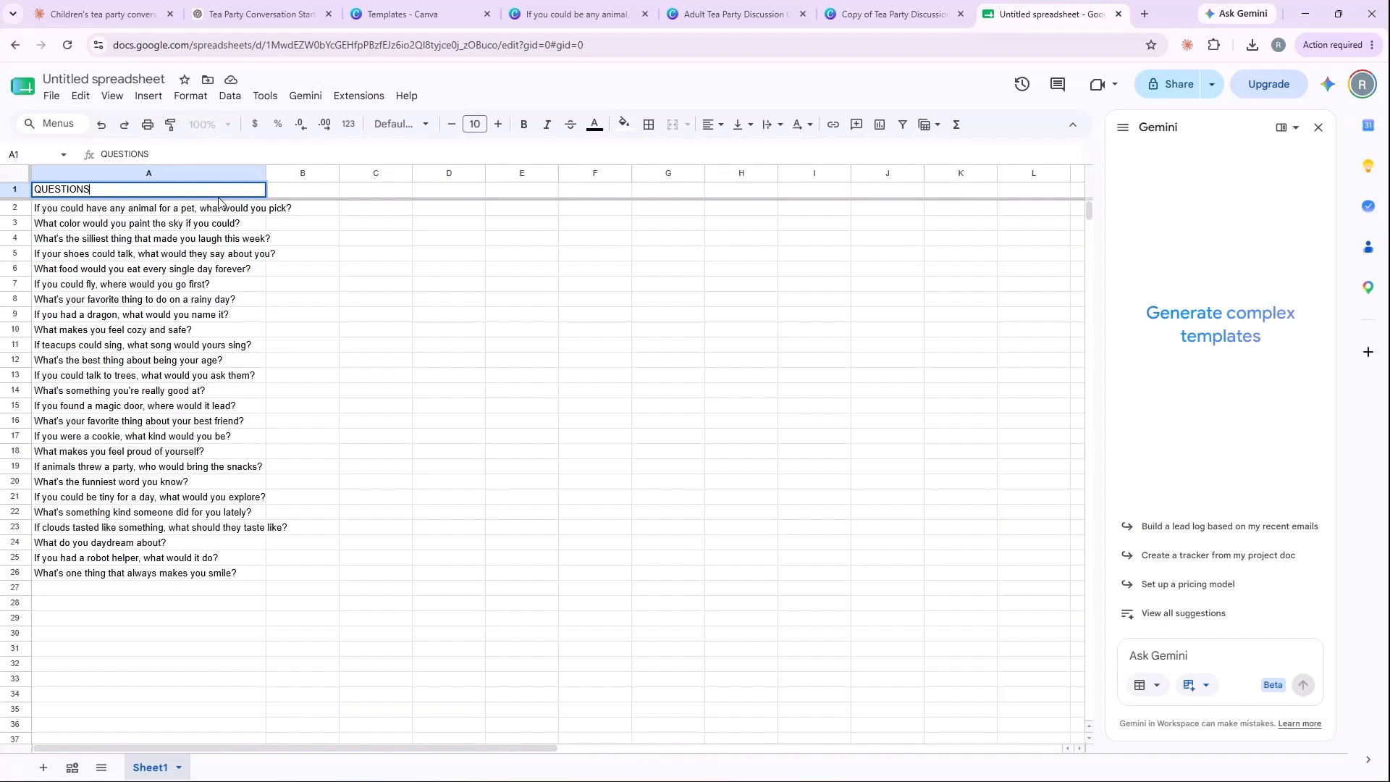
Step: Add the column headers "number" in B1 and "category" in C1
click(316, 191)
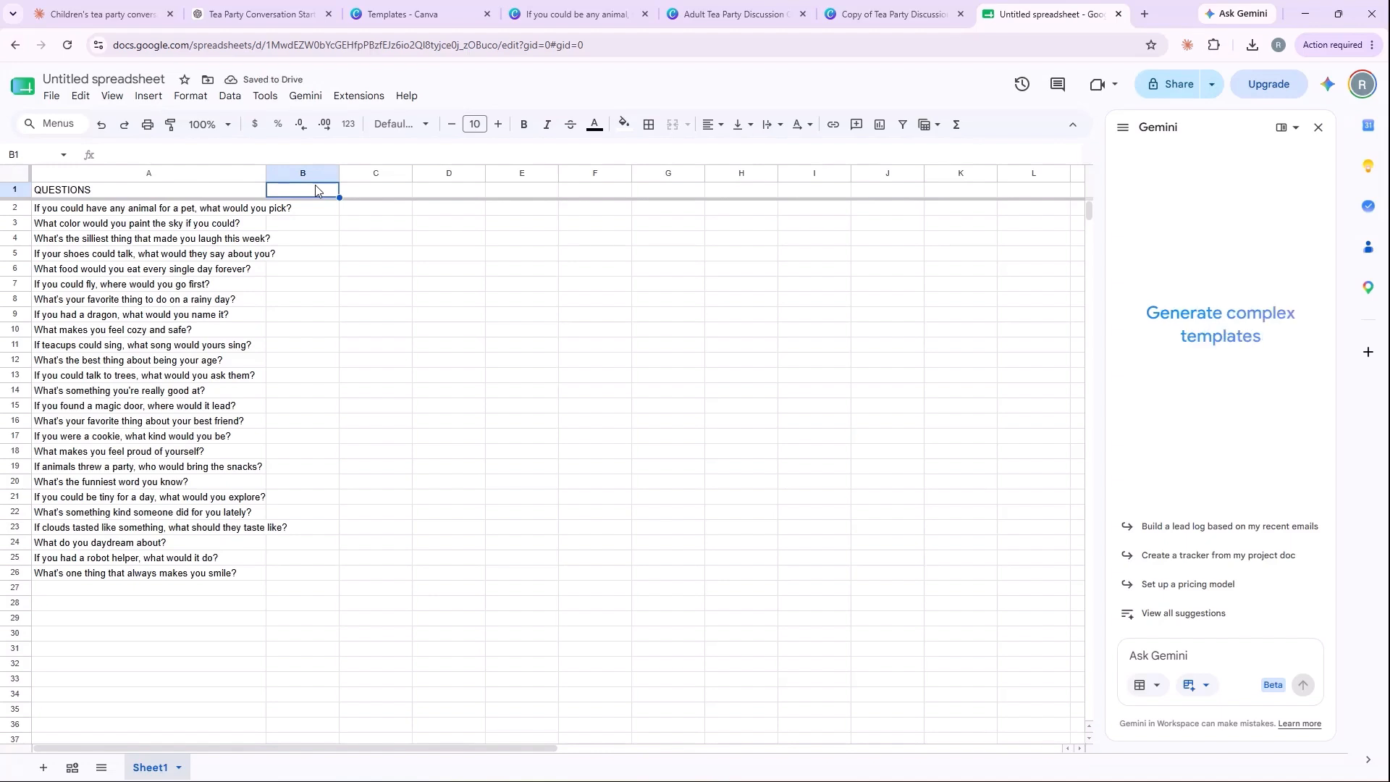
text(numb)
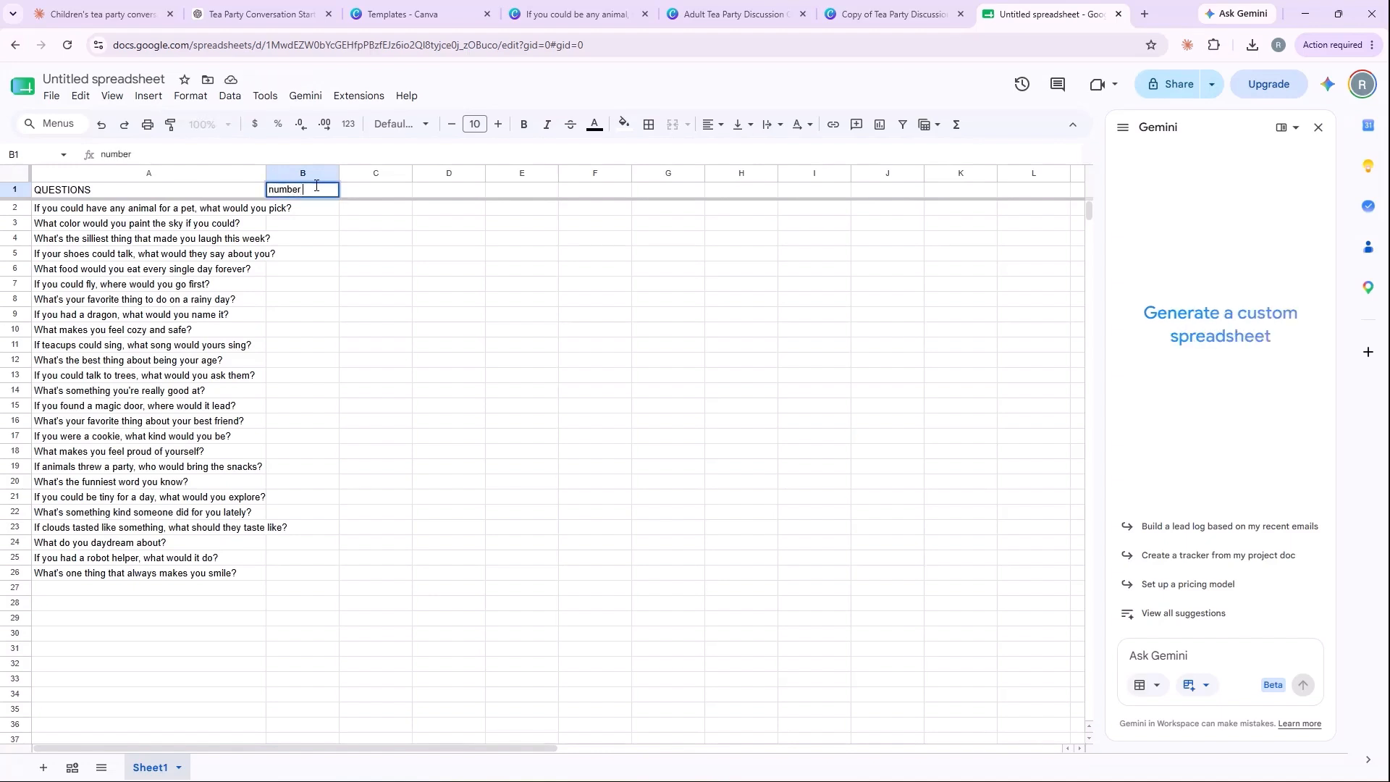
text(er)
key(Tab)
text(category)
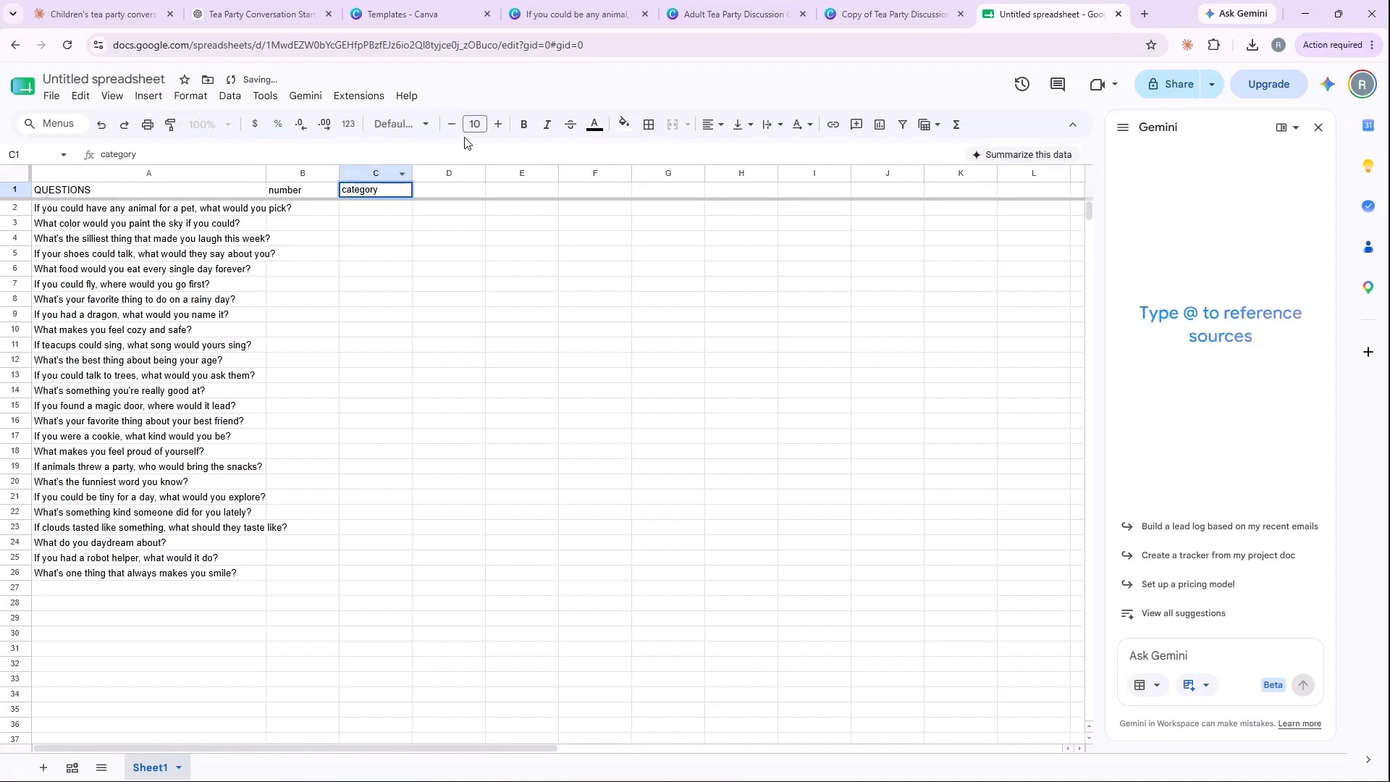
click(371, 254)
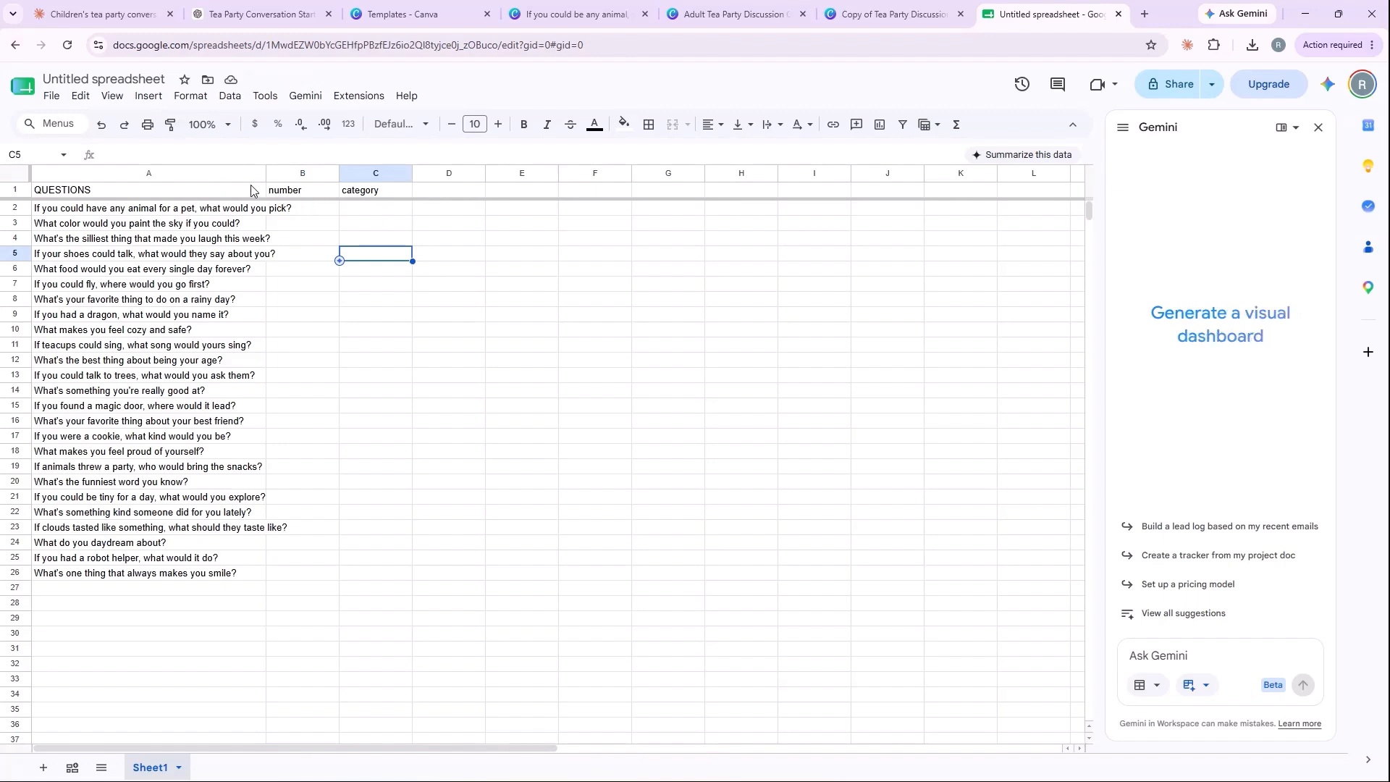
Step: Delete the "number" and "category" headers from cells B1 and C1
click(305, 193)
key(Delete)
click(373, 193)
key(Delete)
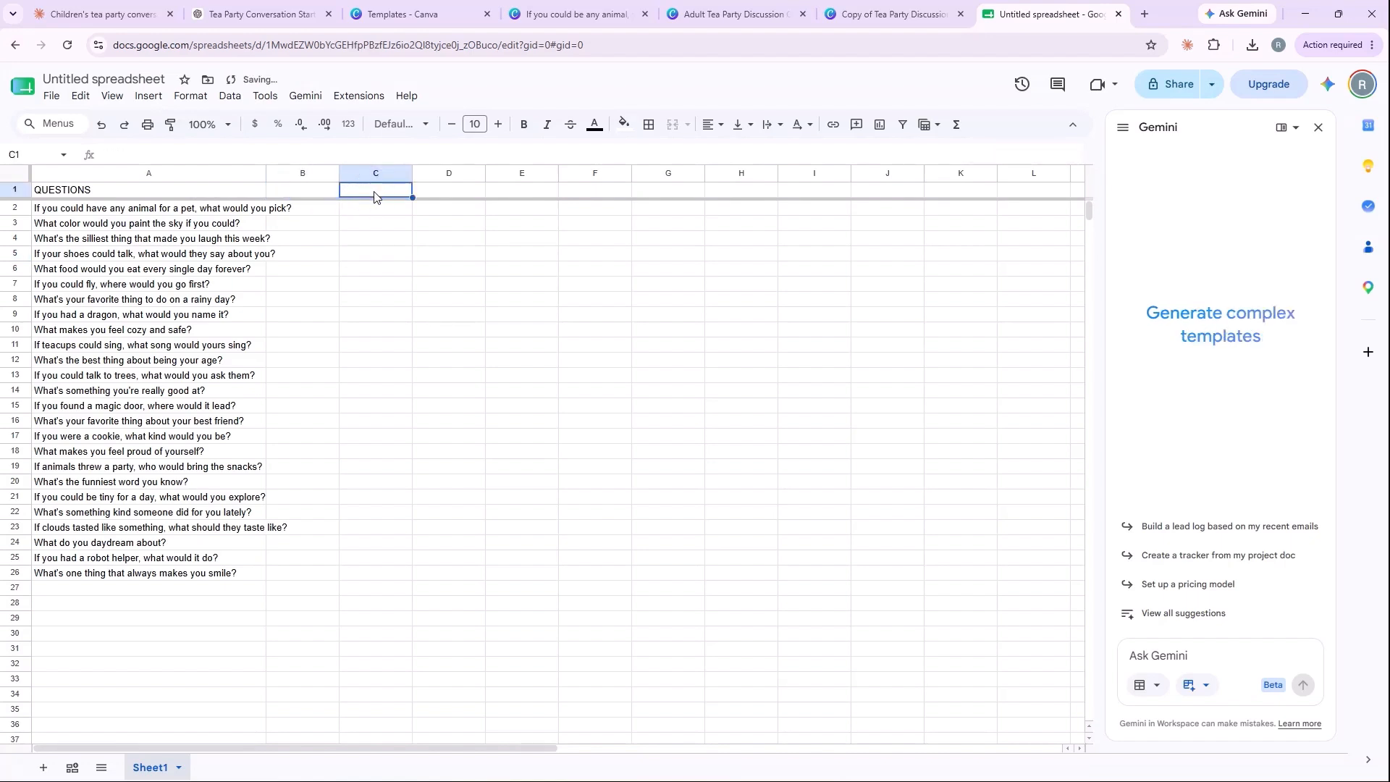
click(356, 240)
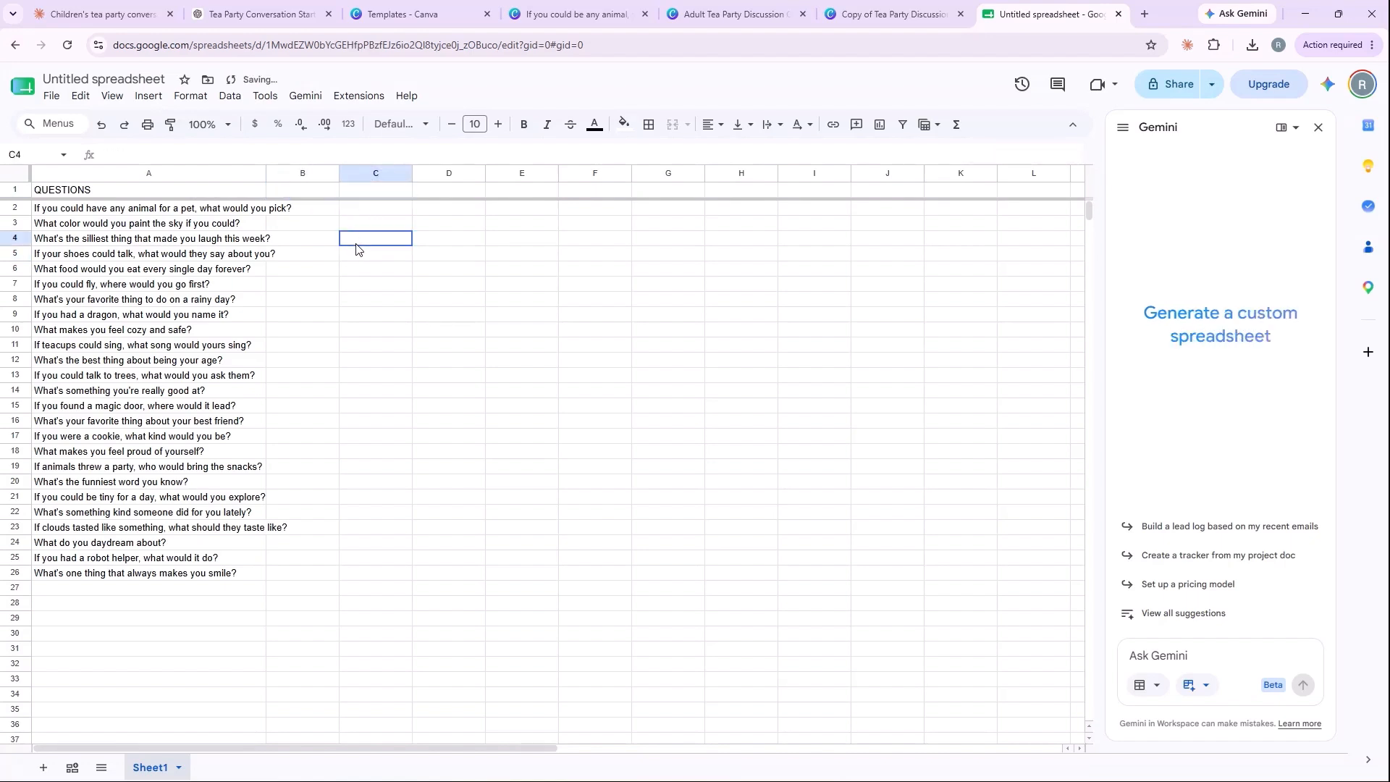
Step: Download the question sheet as a Comma Separated Values (.csv) file into the Downloads folder, keeping the suggested file name
click(52, 101)
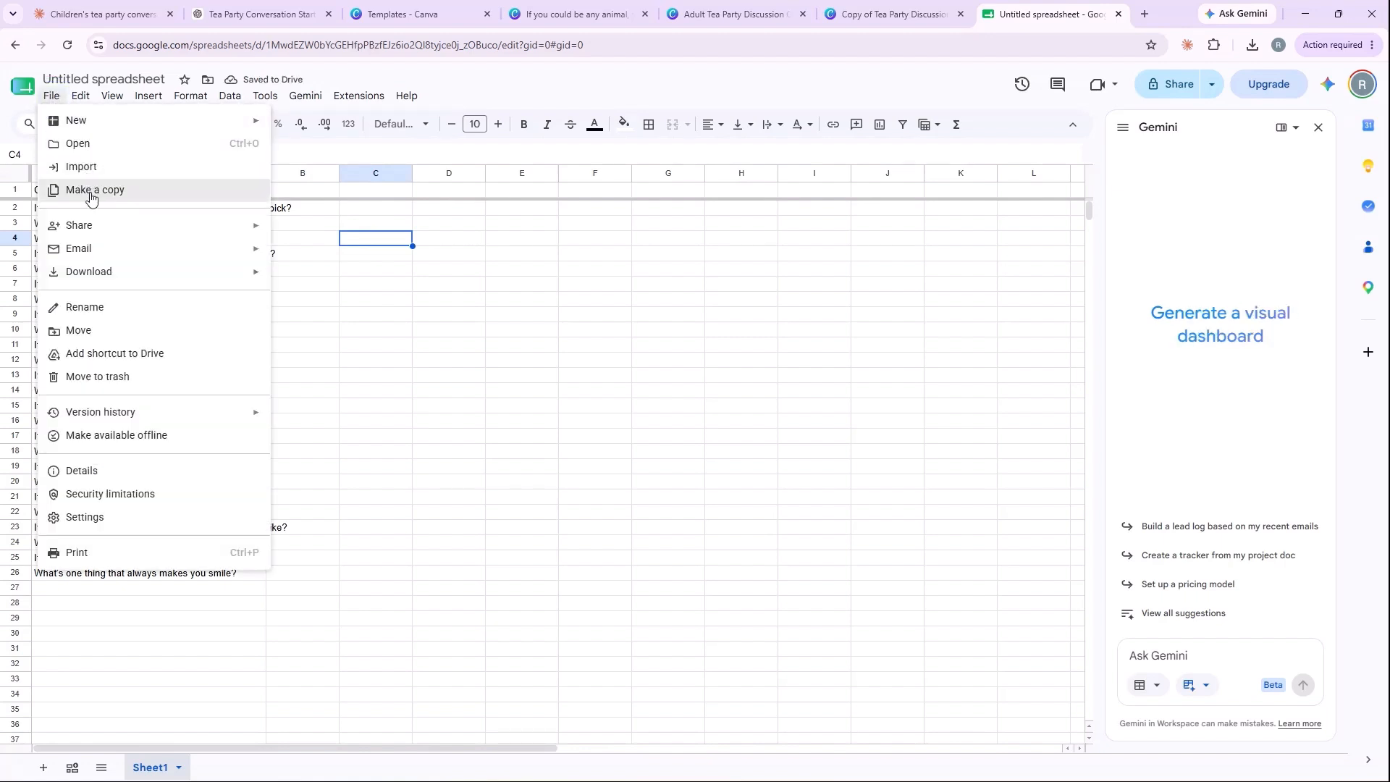
mouse_move(113, 271)
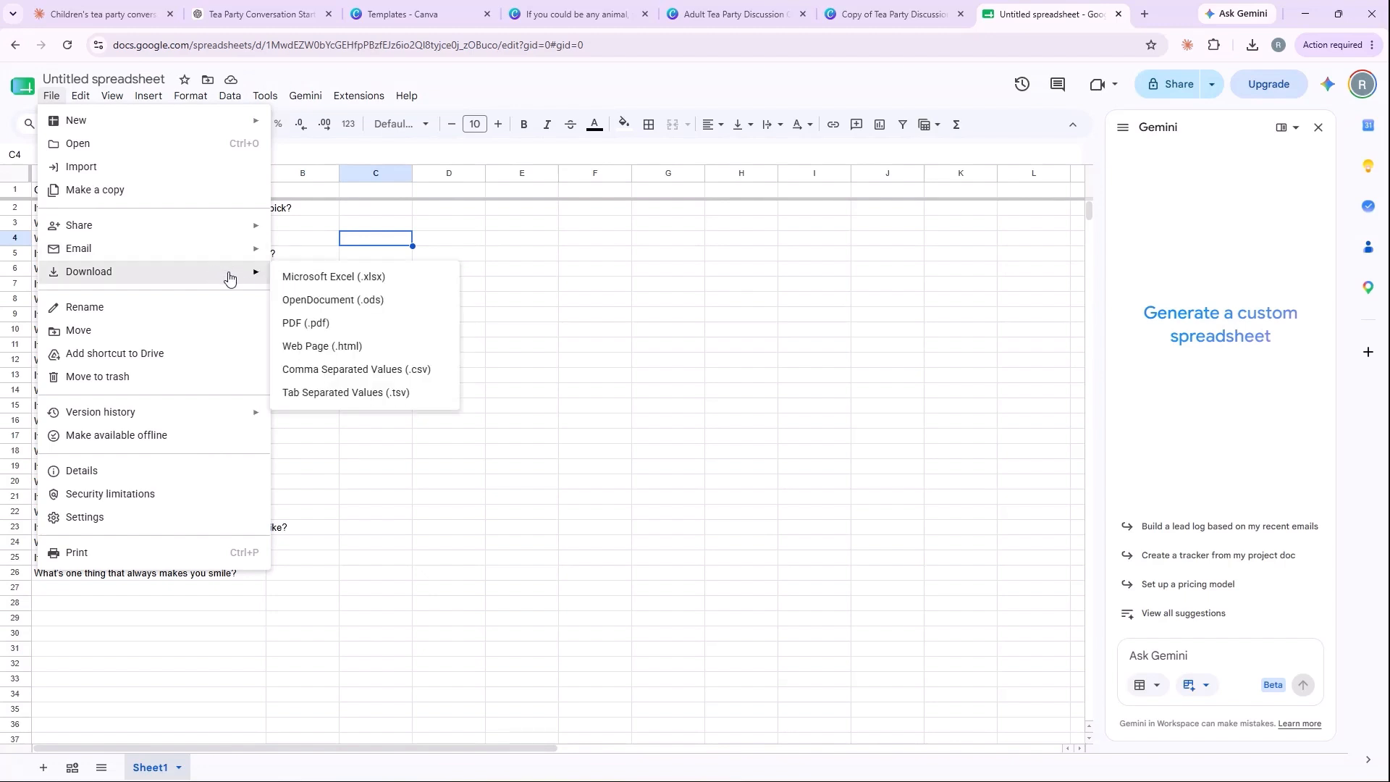
click(355, 374)
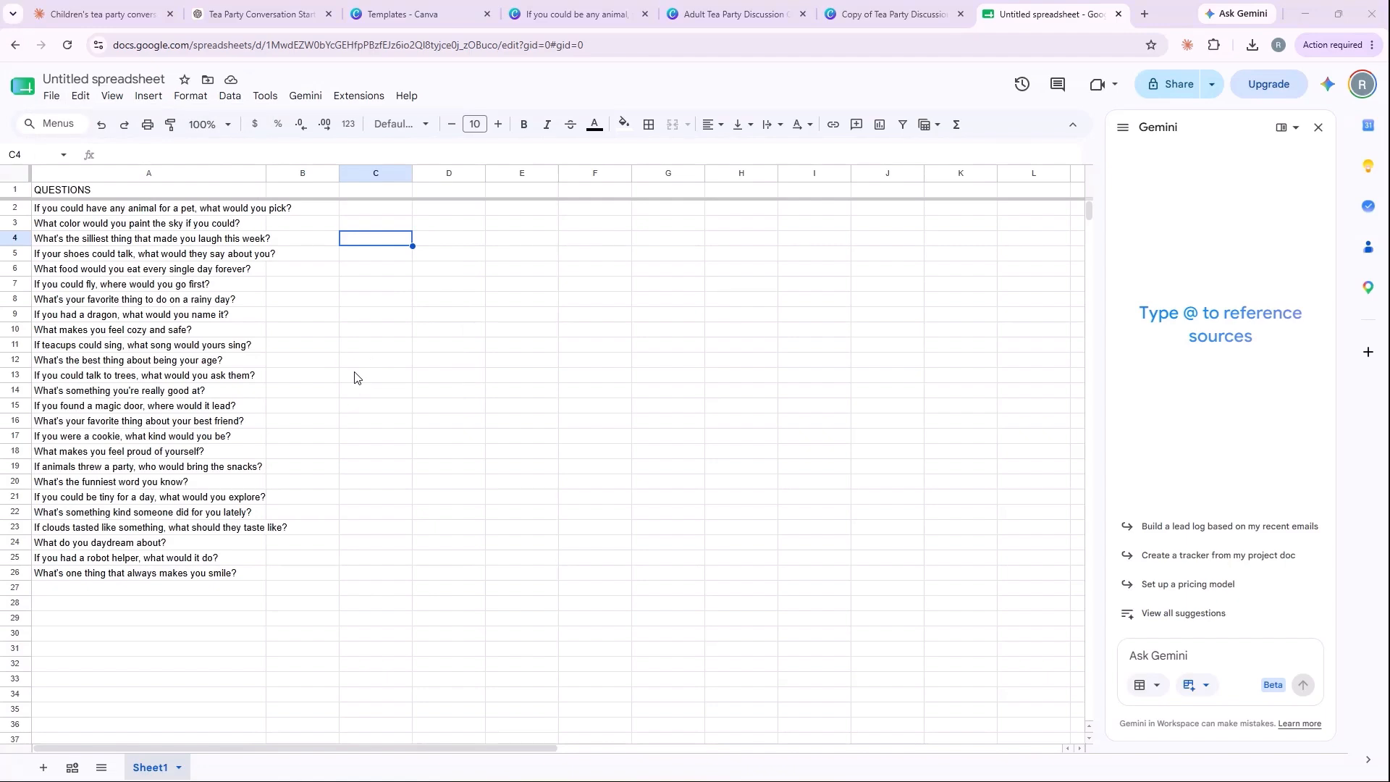
scroll(174, 180, down, 15)
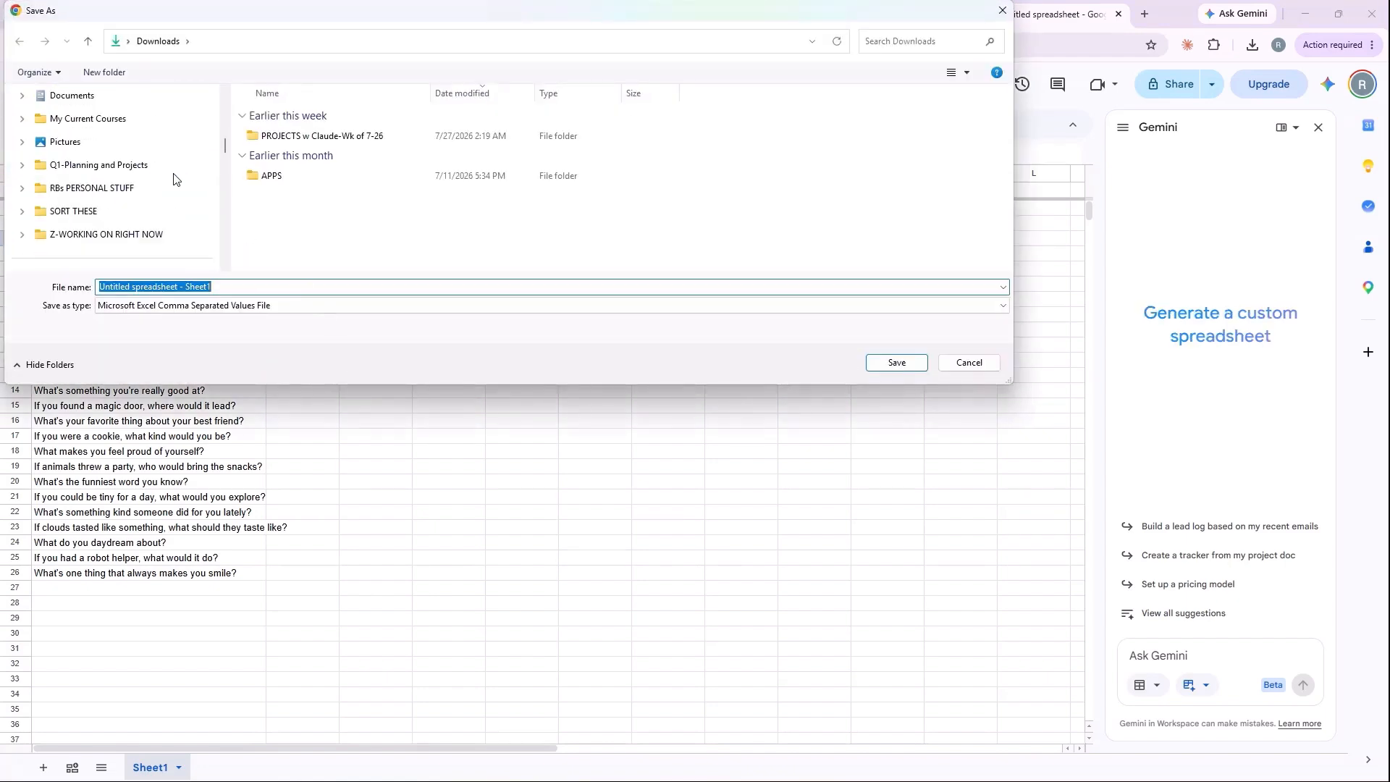
scroll(171, 178, down, 1)
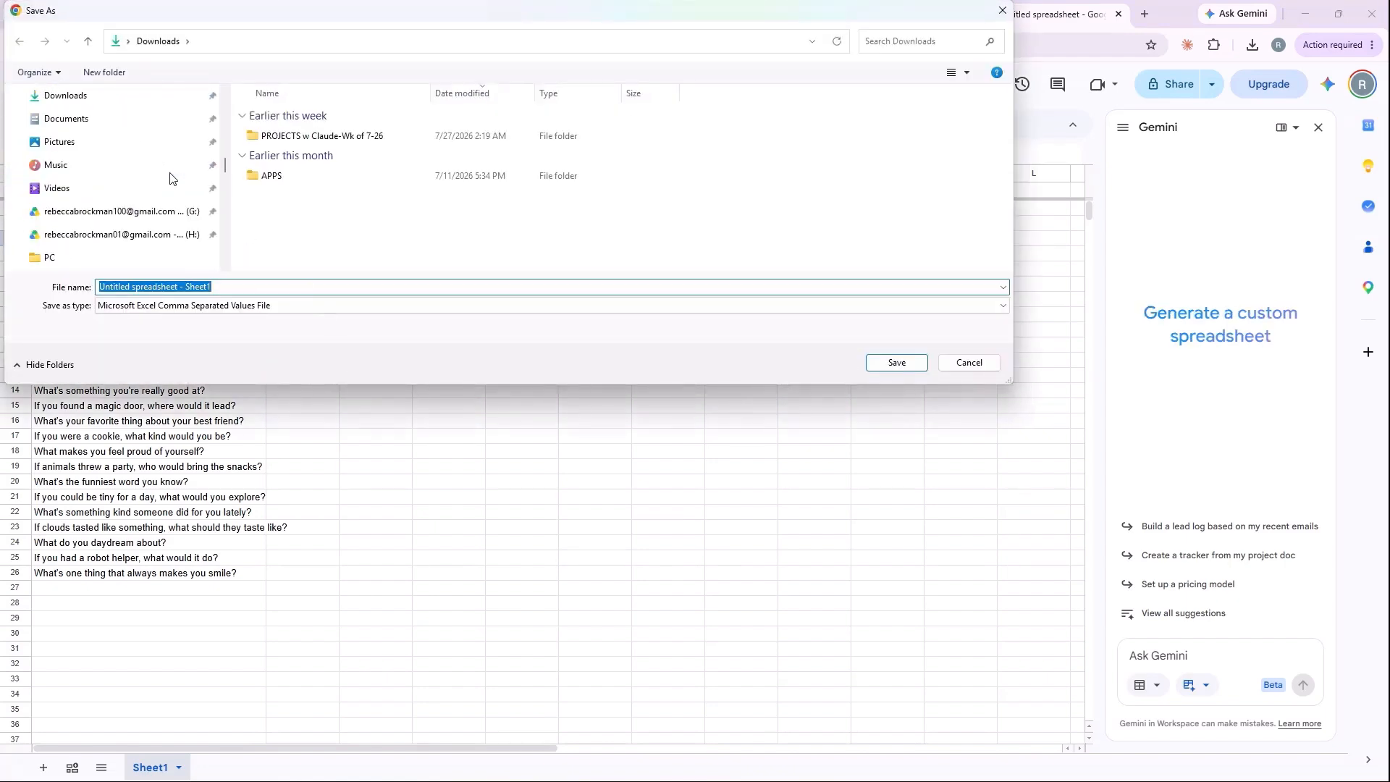
click(86, 96)
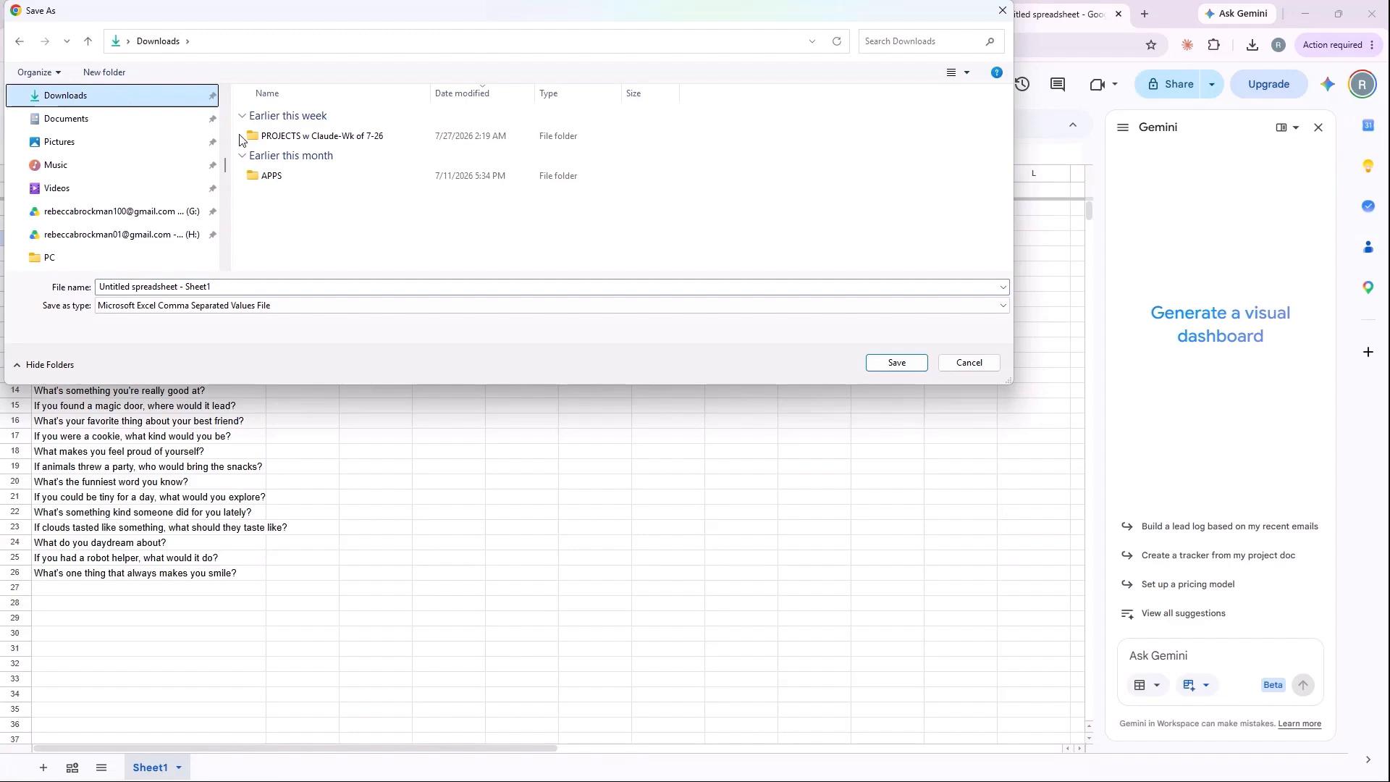
click(878, 362)
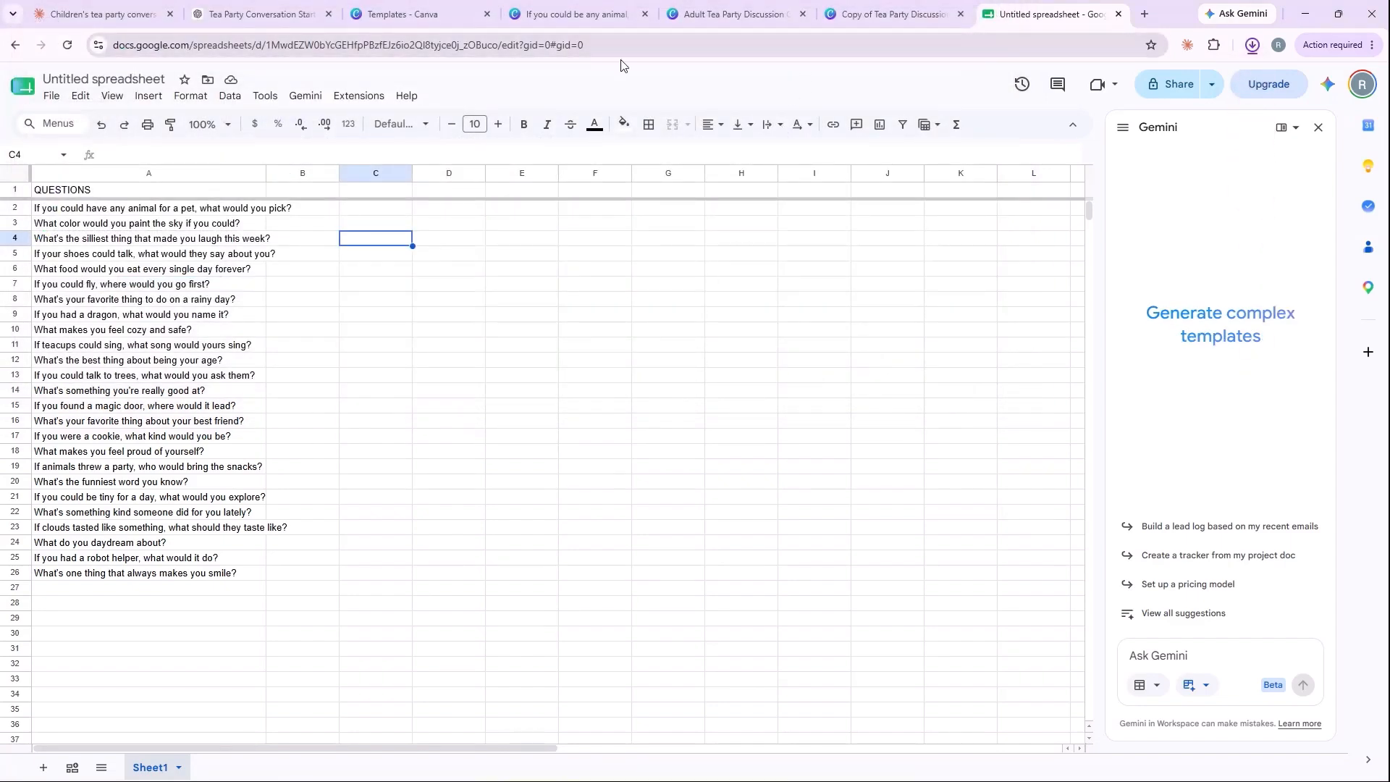
click(719, 16)
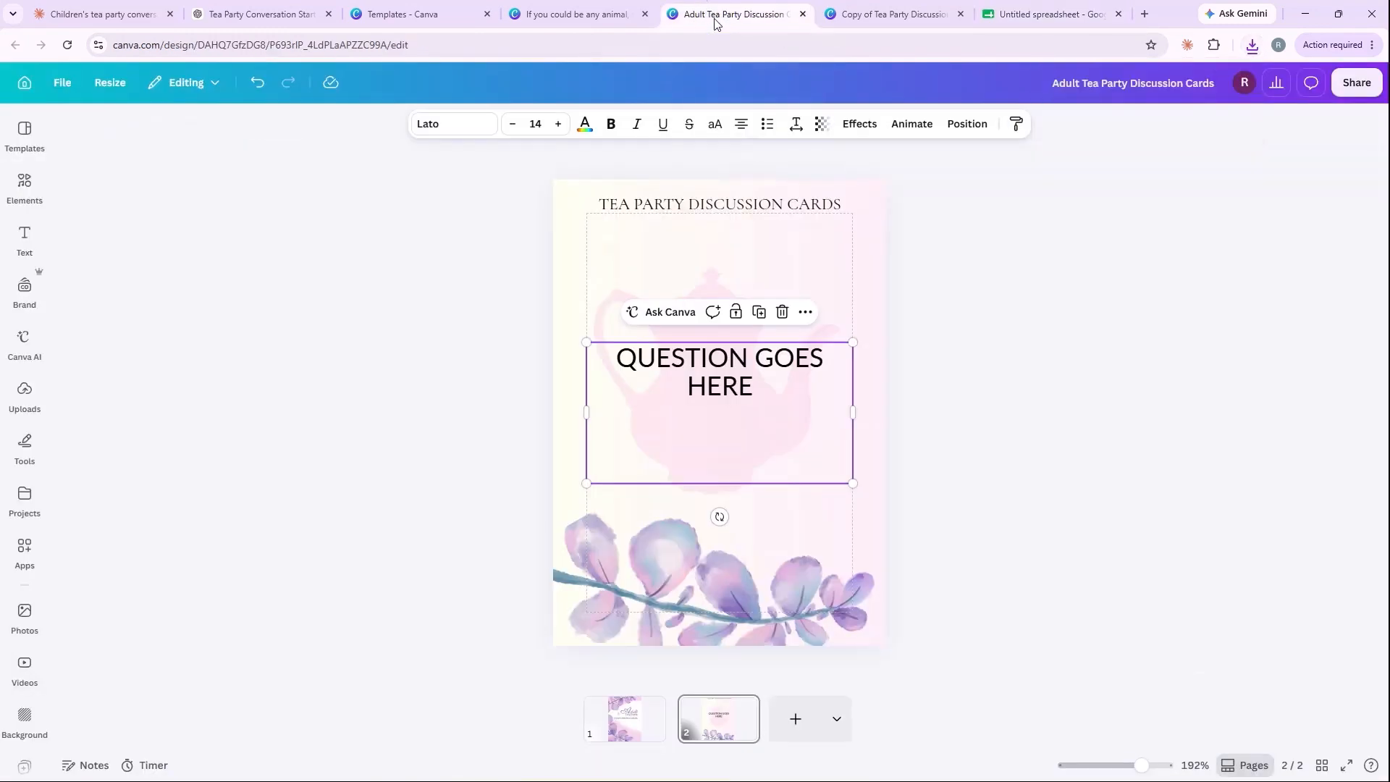
click(869, 21)
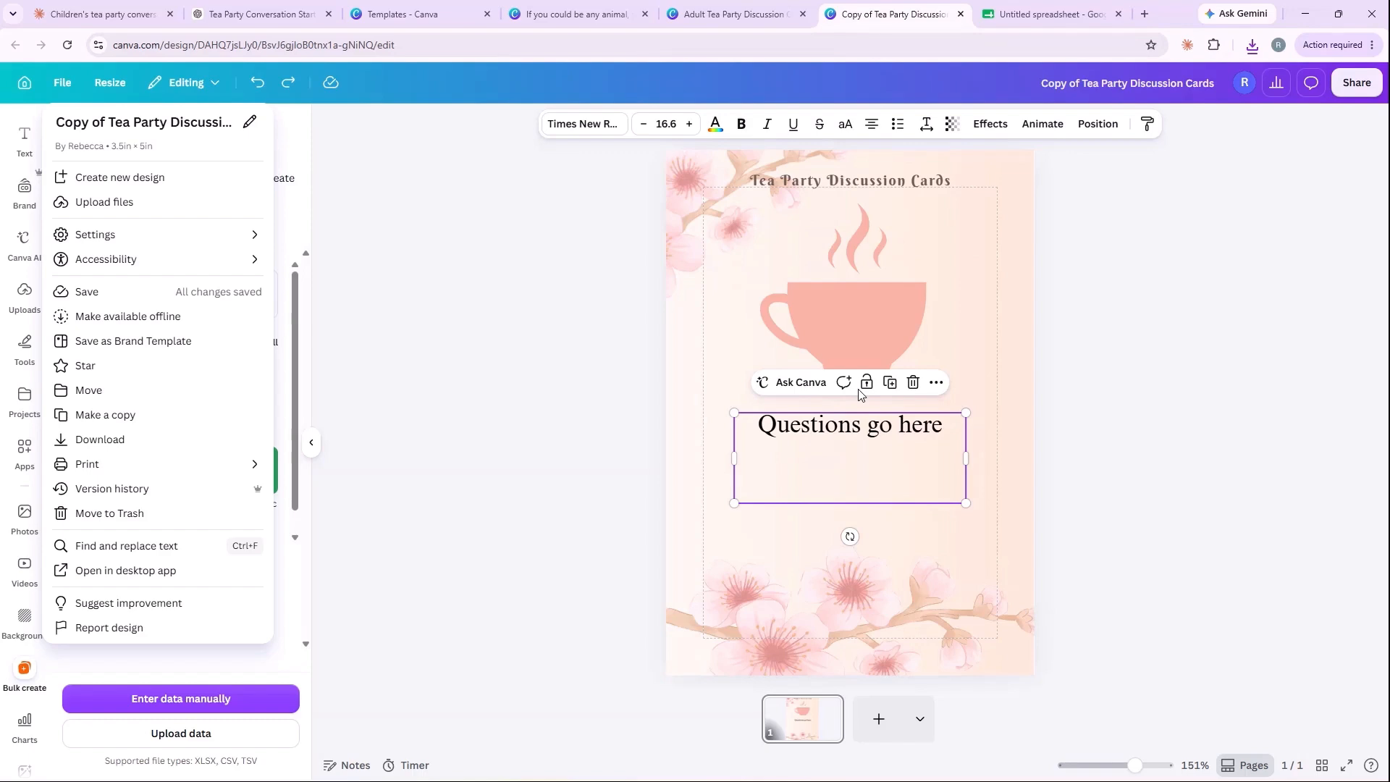
click(1035, 23)
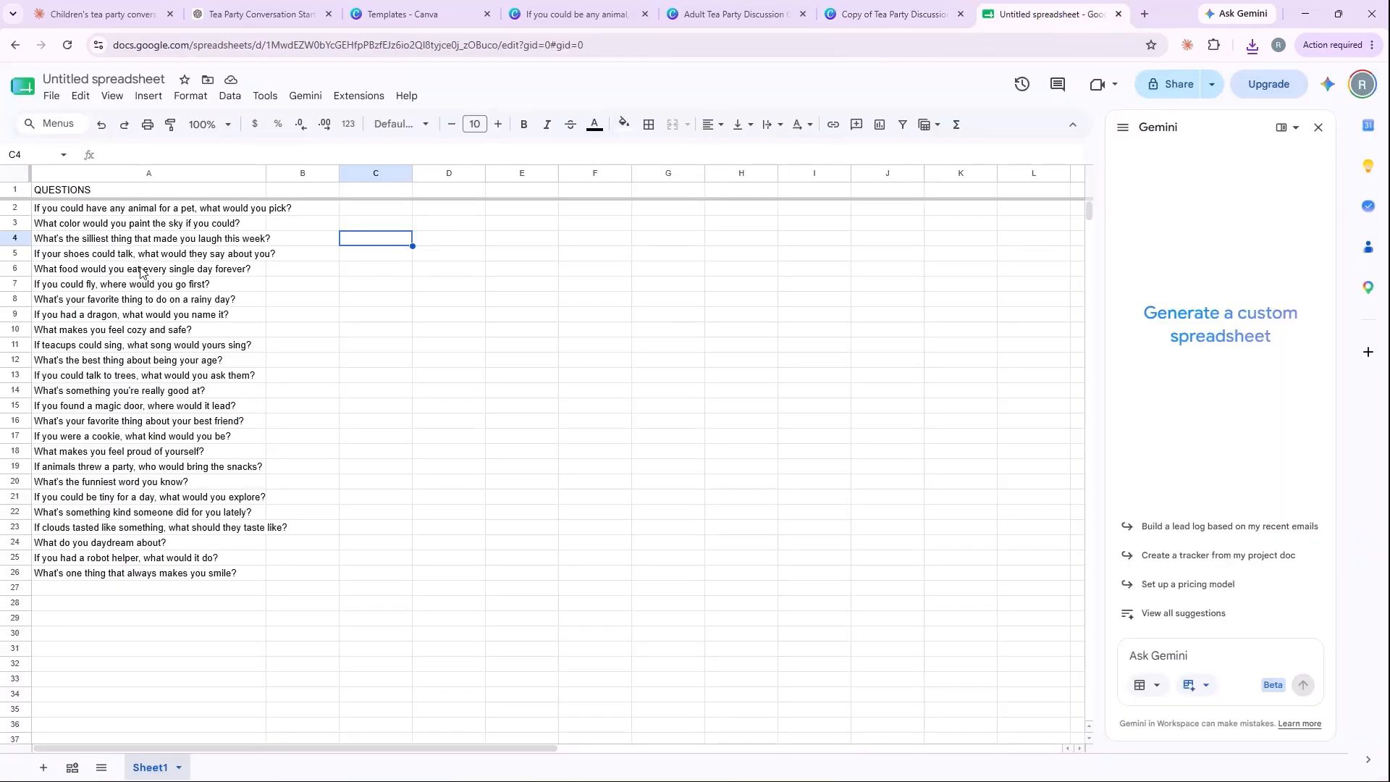
click(865, 19)
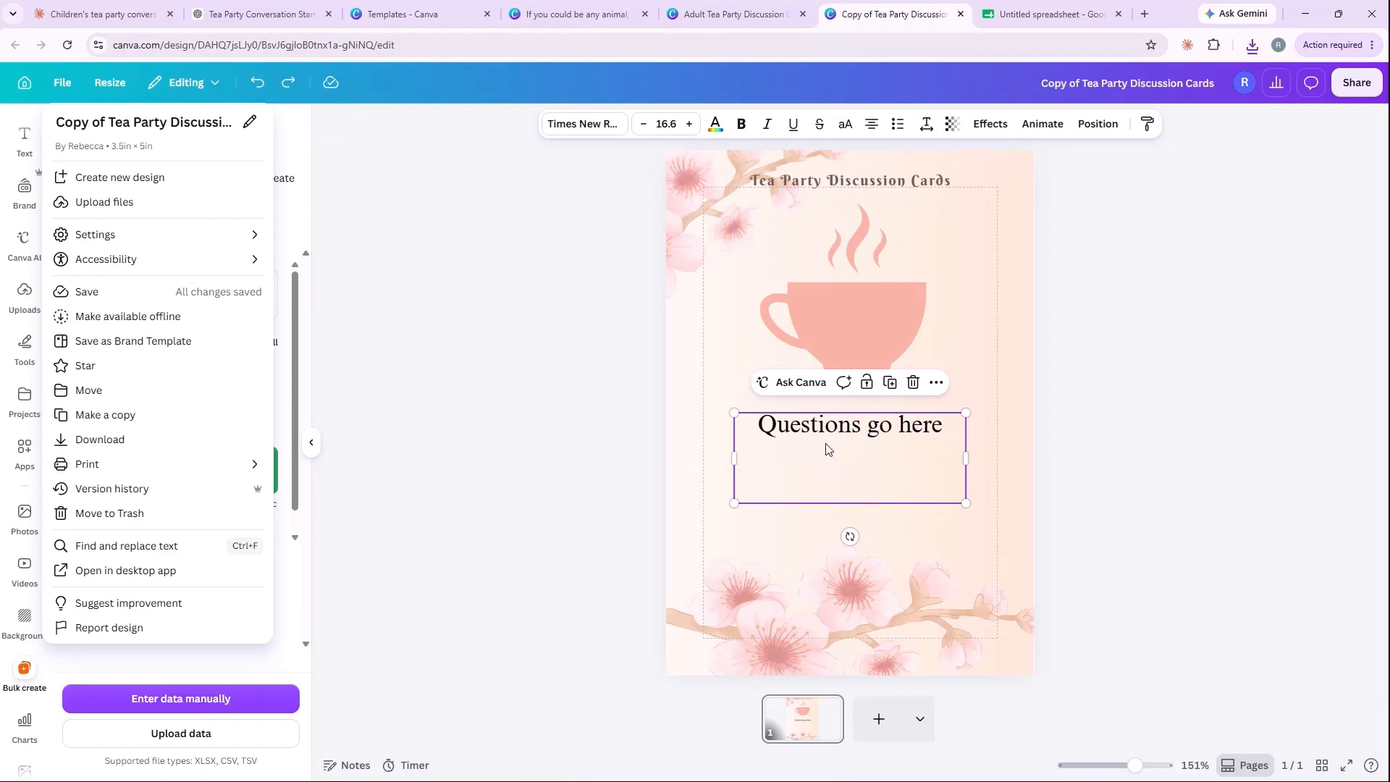
click(1003, 18)
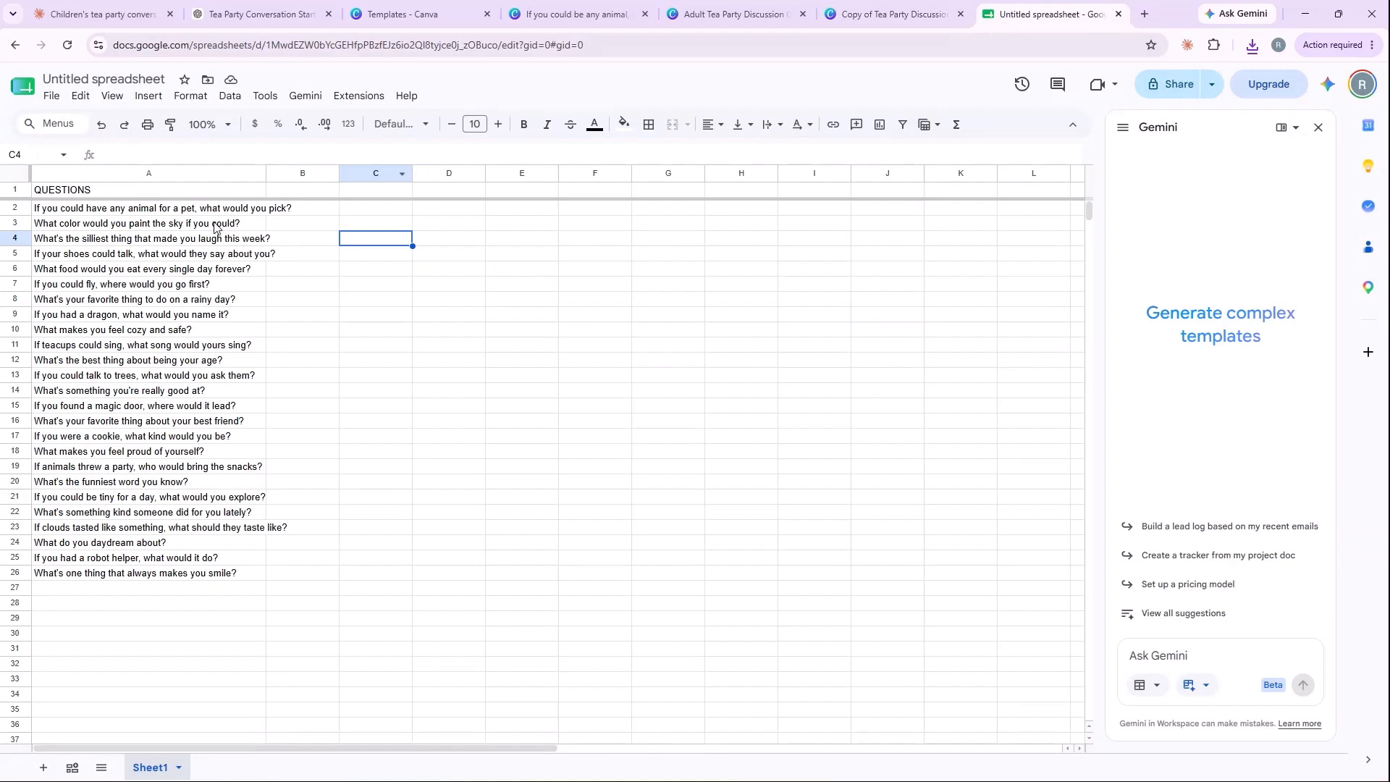
Step: Copy the clouds question from cell A23 and paste it over "Questions go here" on the Copy of Tea Party Discussion Cards design in Canva
click(217, 530)
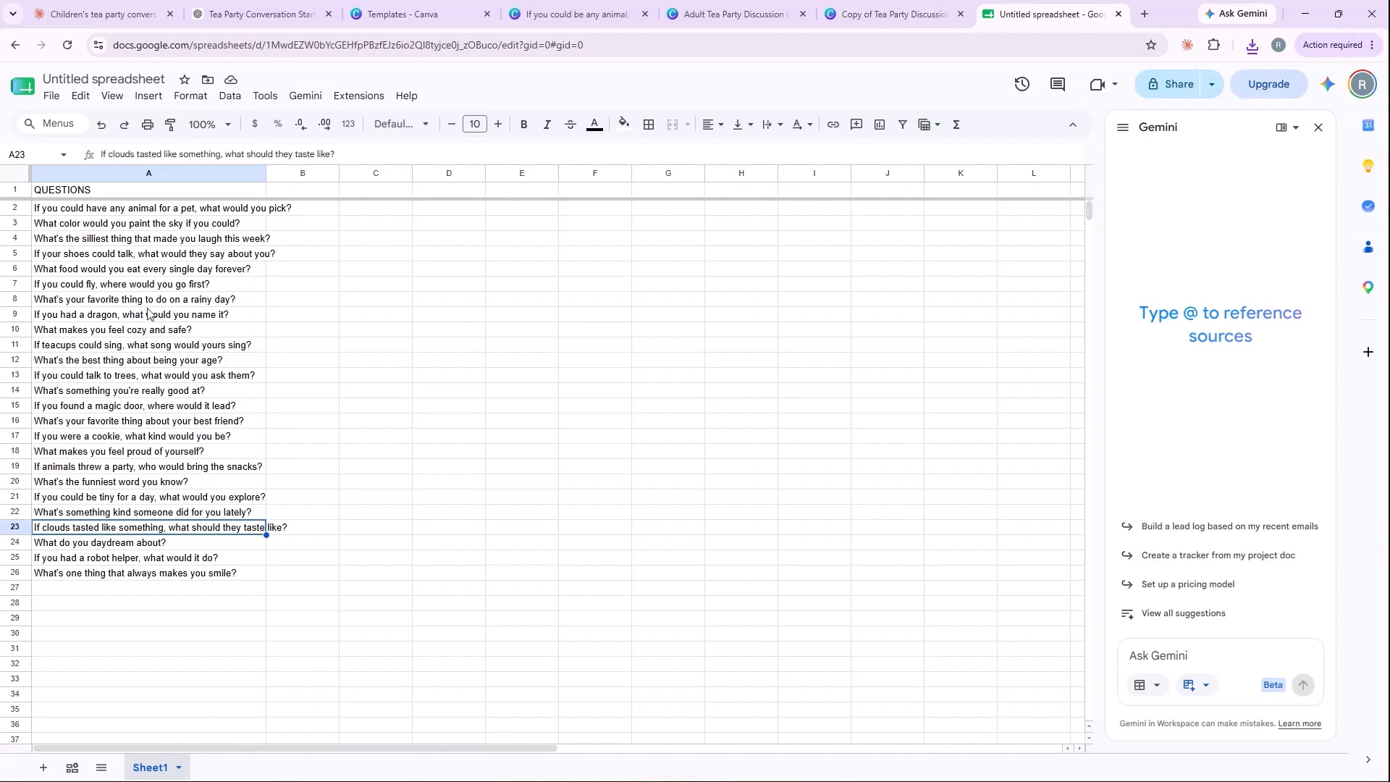
key(ctrl+c)
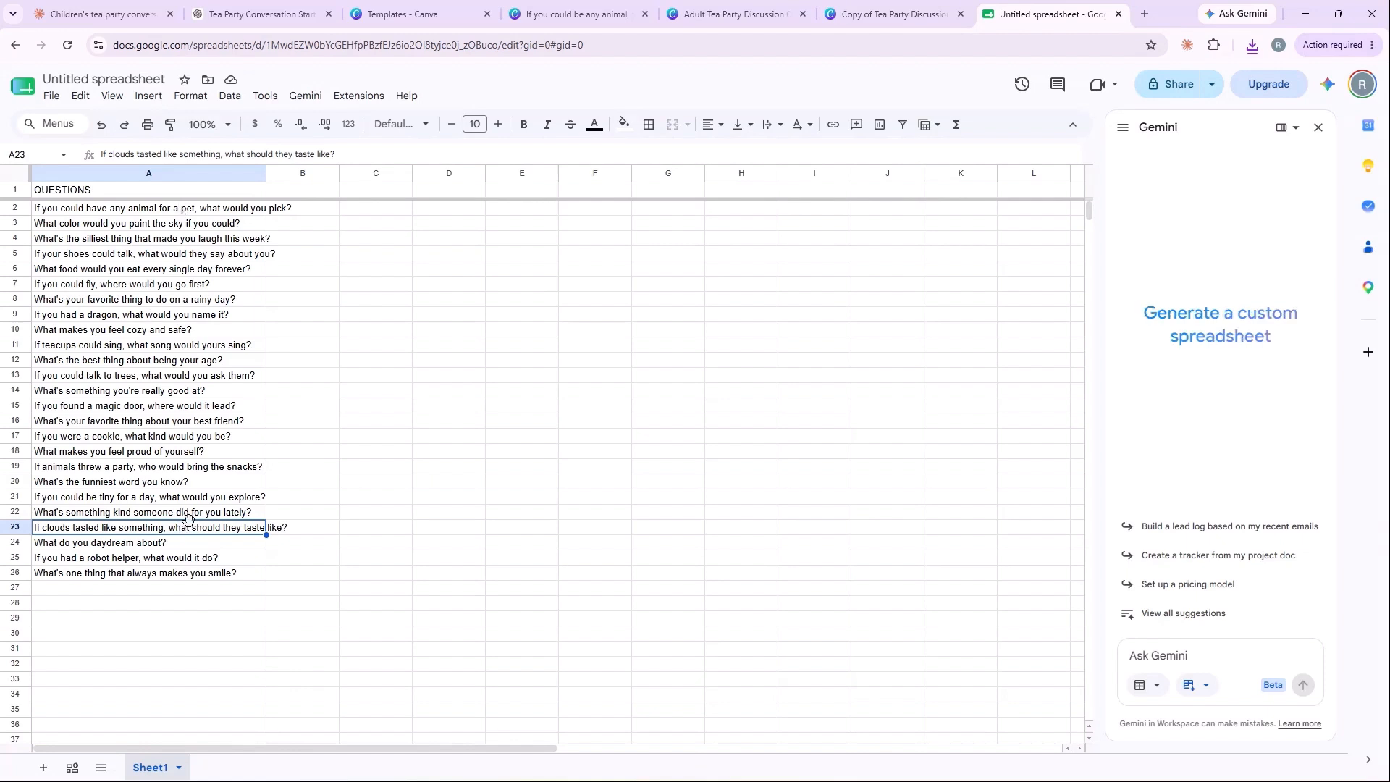
click(874, 18)
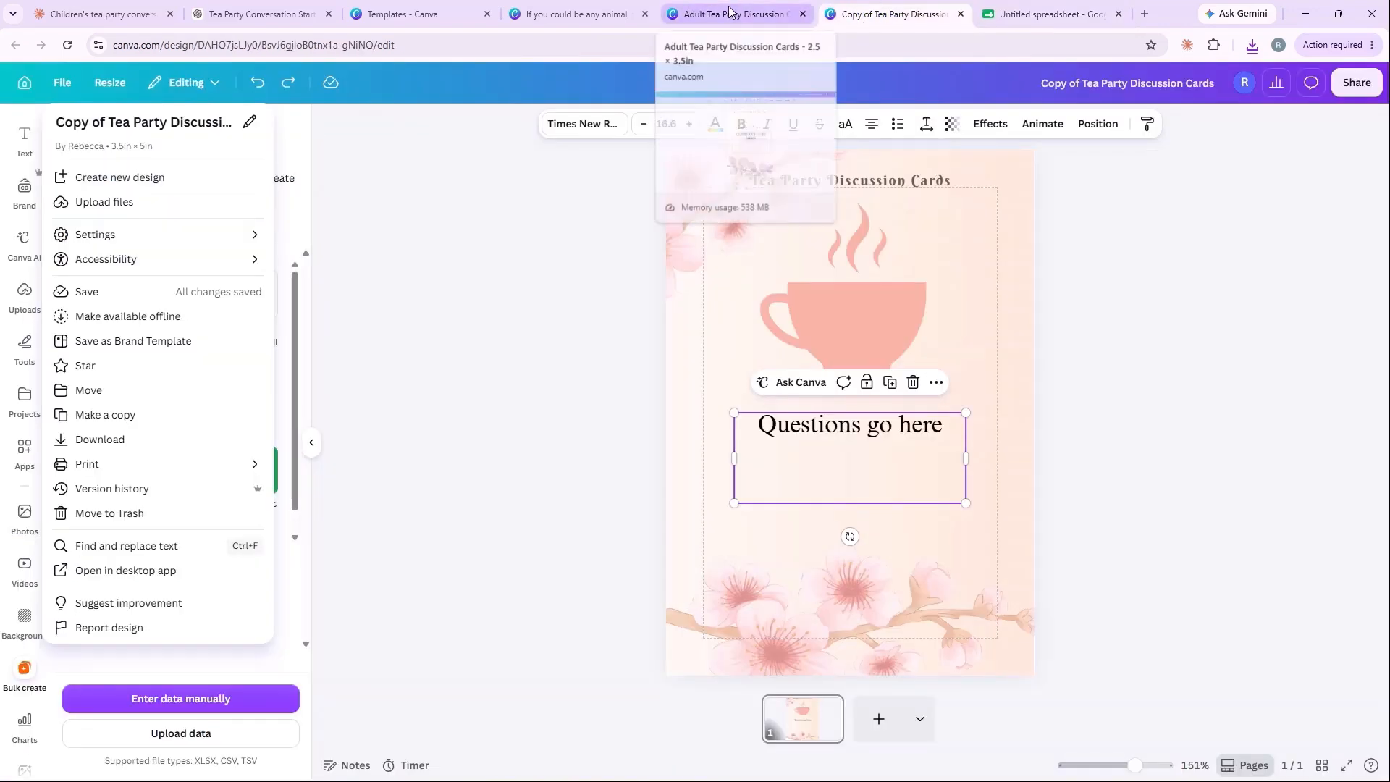
click(767, 431)
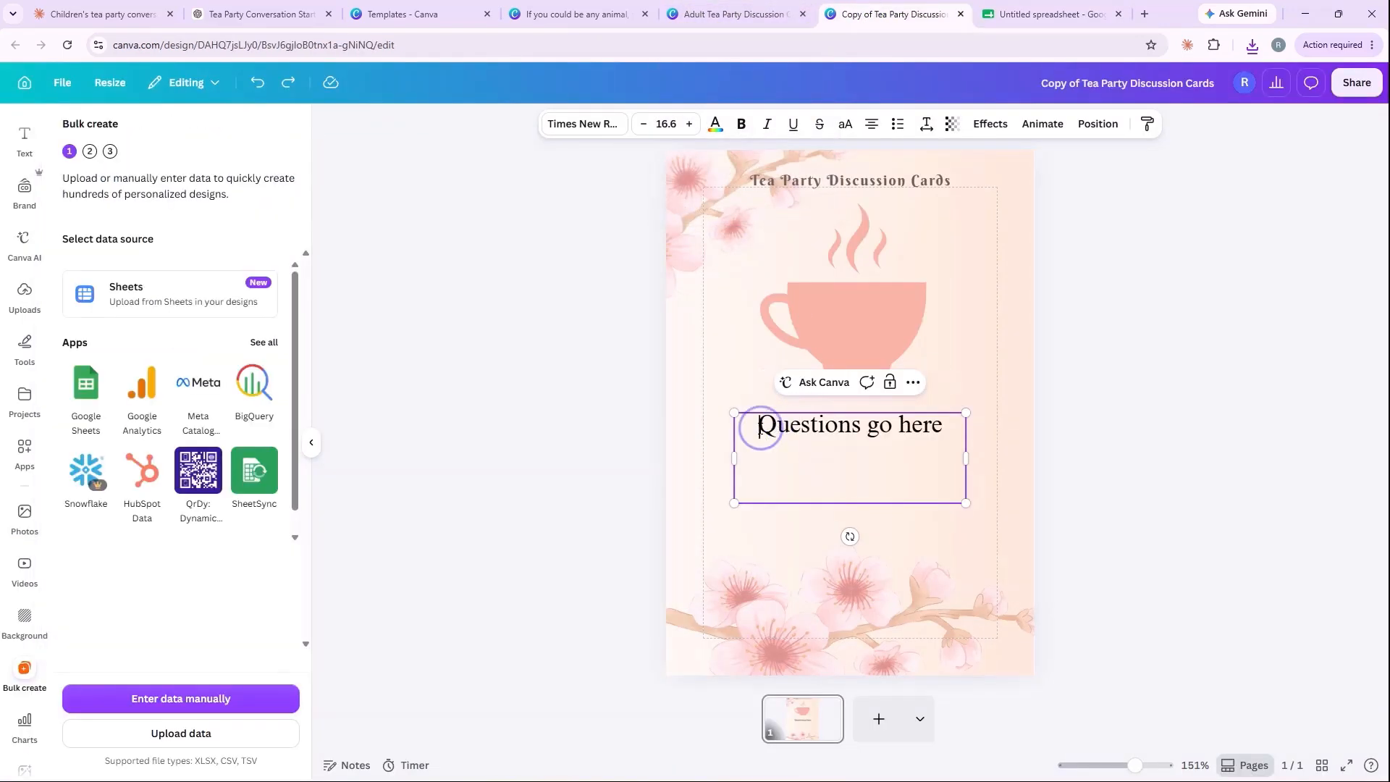
drag(761, 430, 952, 431)
key(ctrl+v)
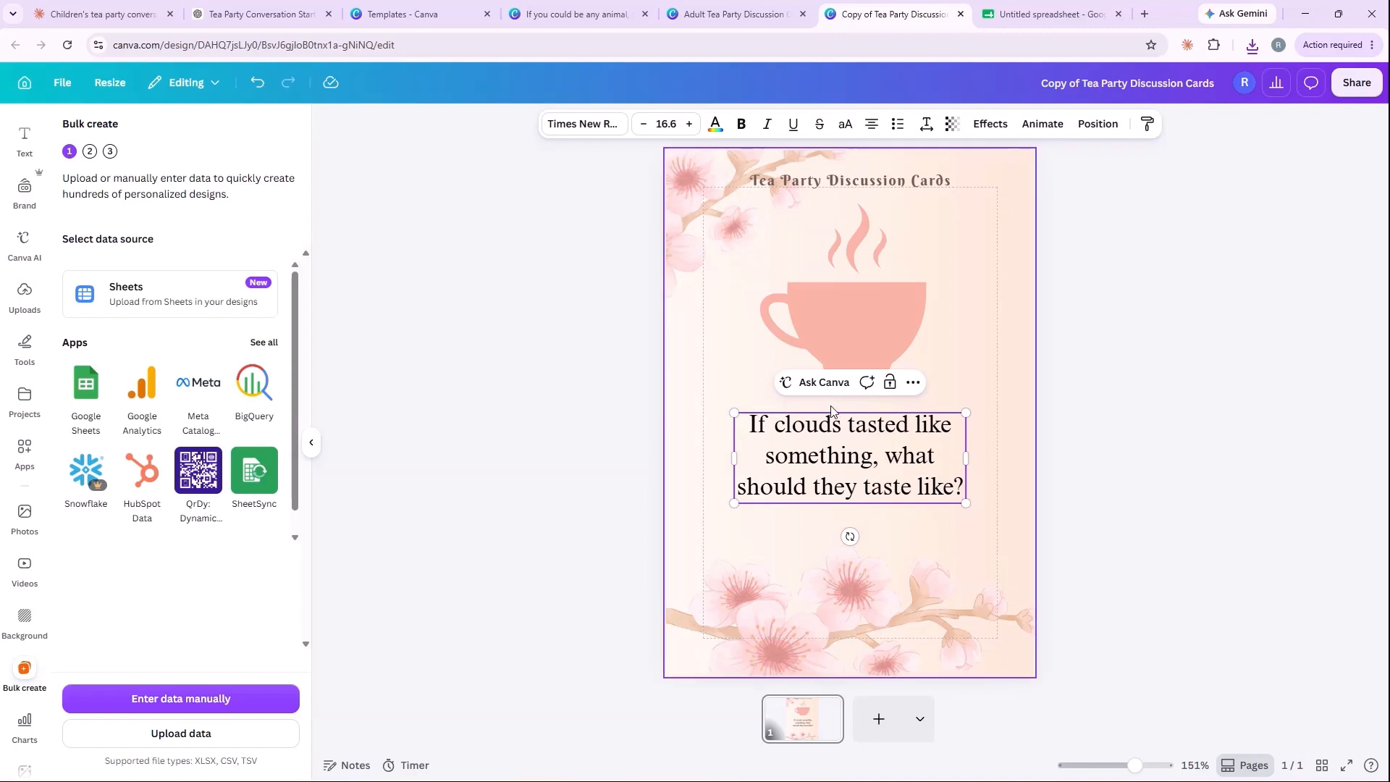
Step: Move the question text box on the Canva teacup card slightly down and replace its text with "Question"
click(1108, 397)
drag(883, 453, 883, 460)
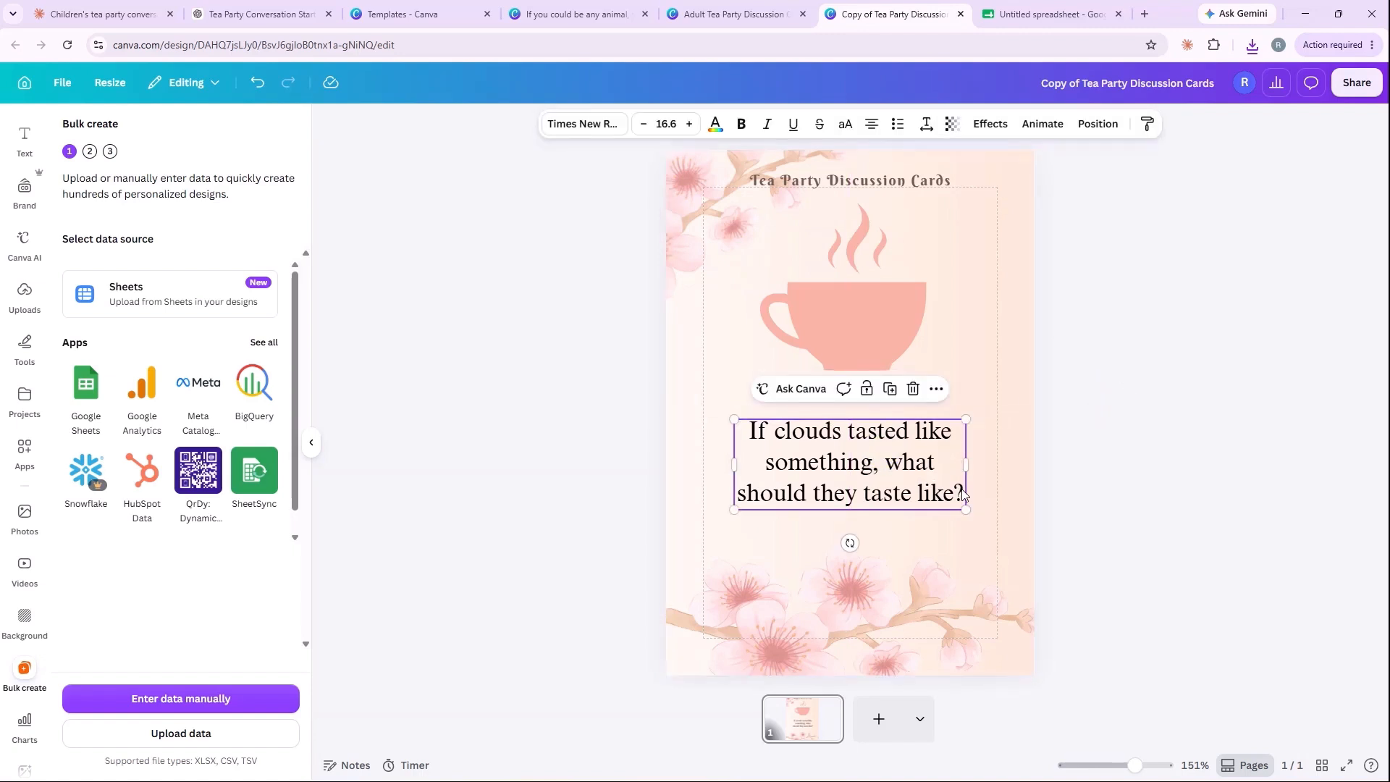
click(945, 478)
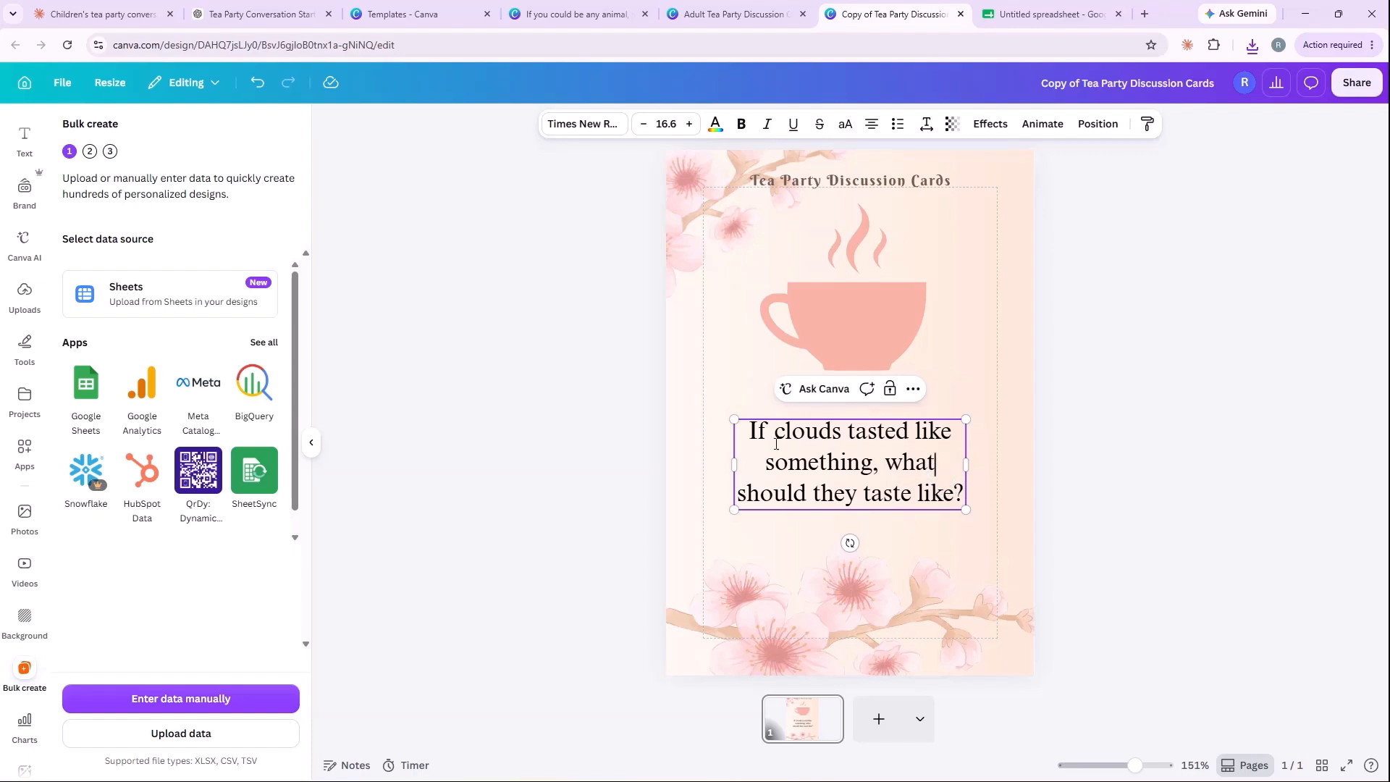
drag(747, 435, 966, 483)
text(Question)
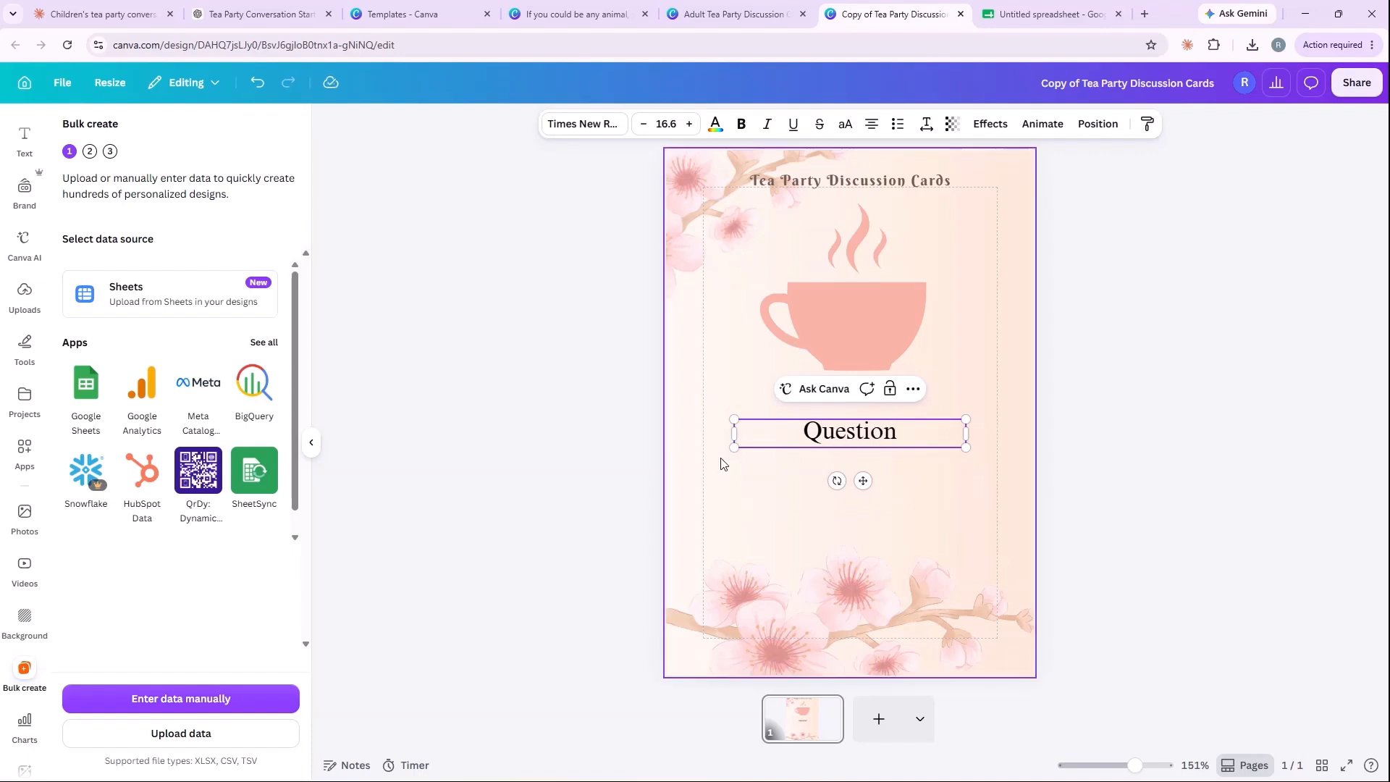
click(599, 477)
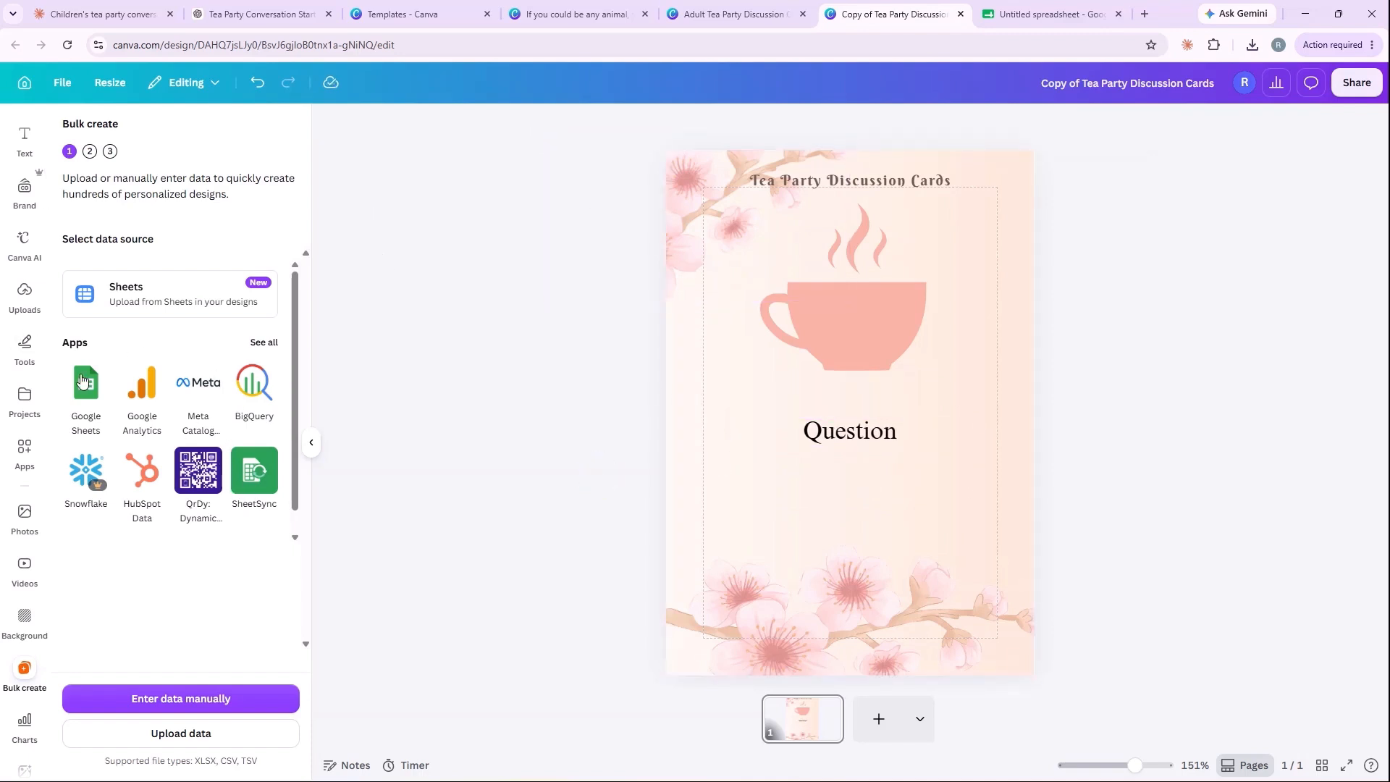
Step: Find and open the Bulk create app and upload the downloaded file "Untitled spreadsheet - Sheet1" as its data
click(22, 449)
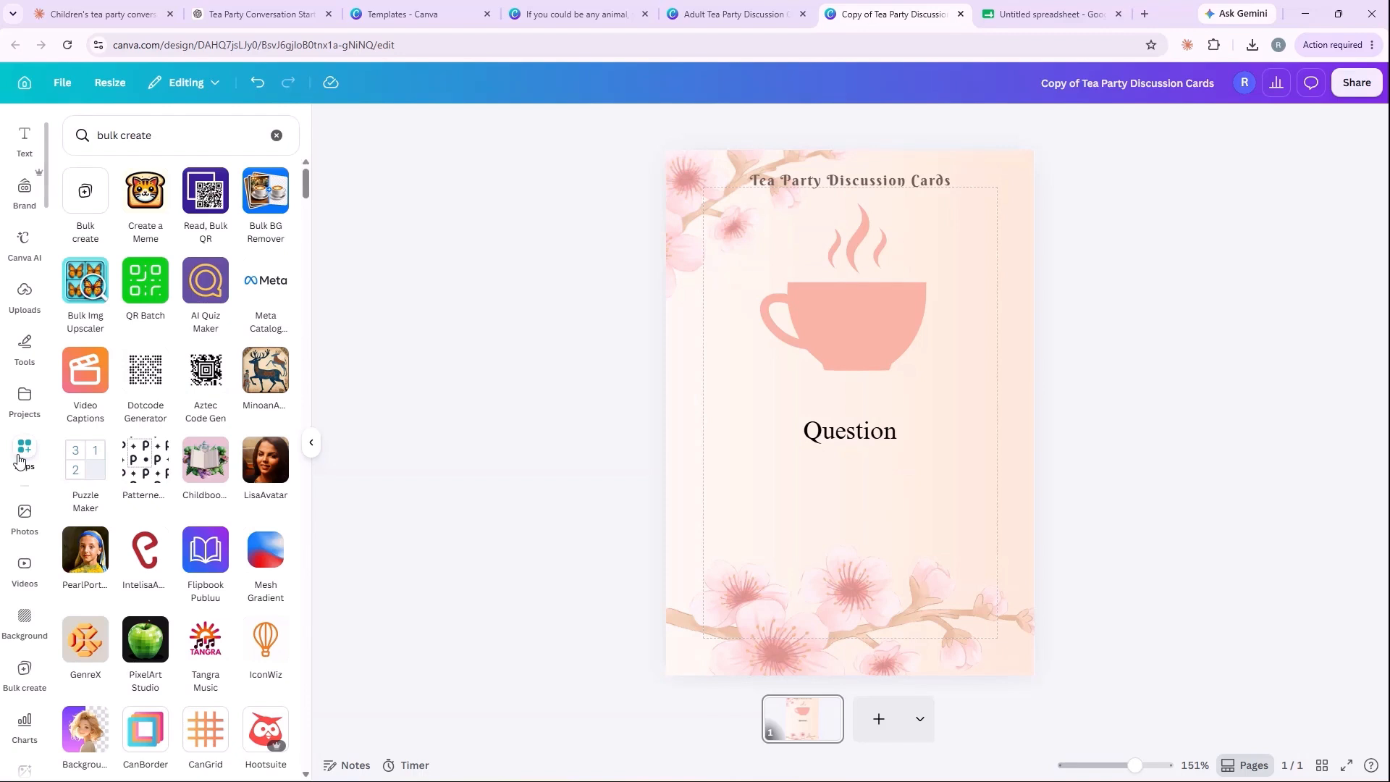
click(151, 136)
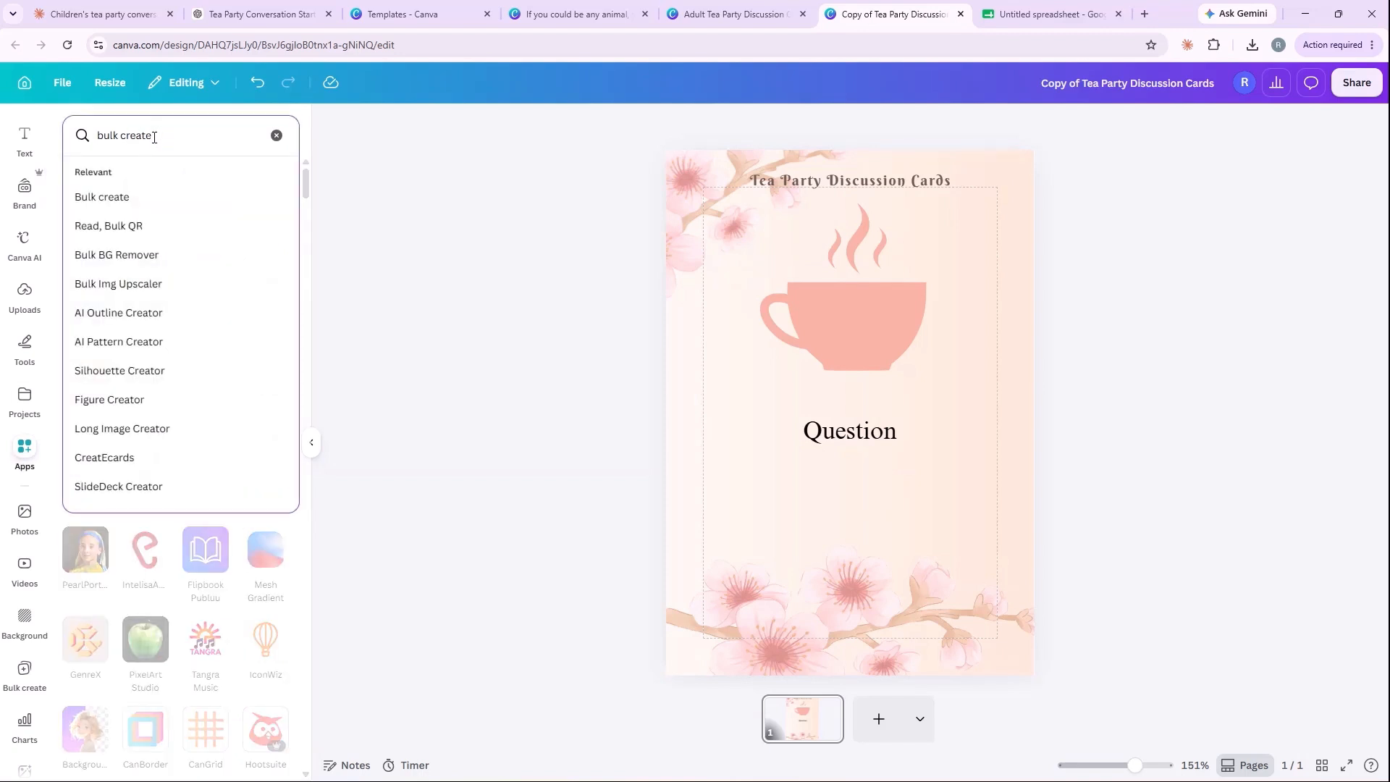
click(122, 194)
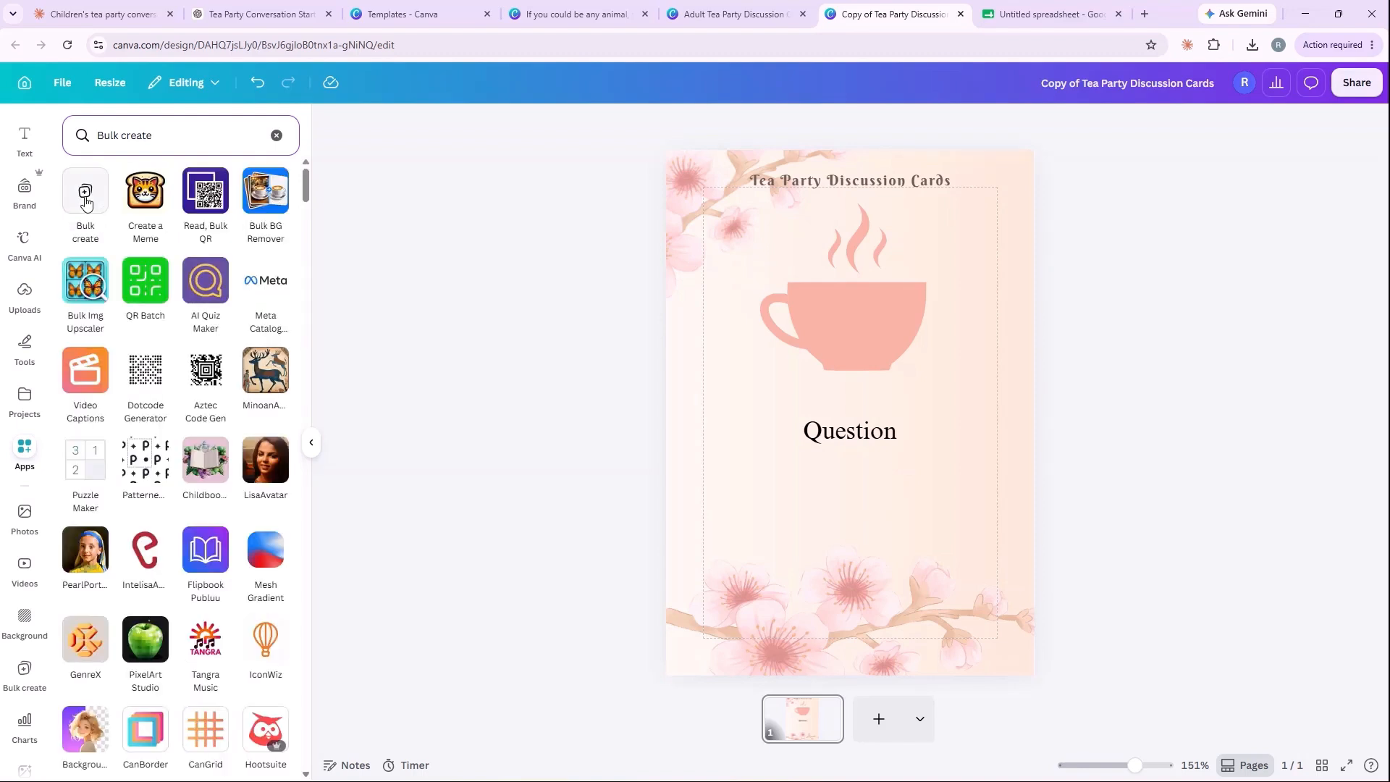
click(85, 201)
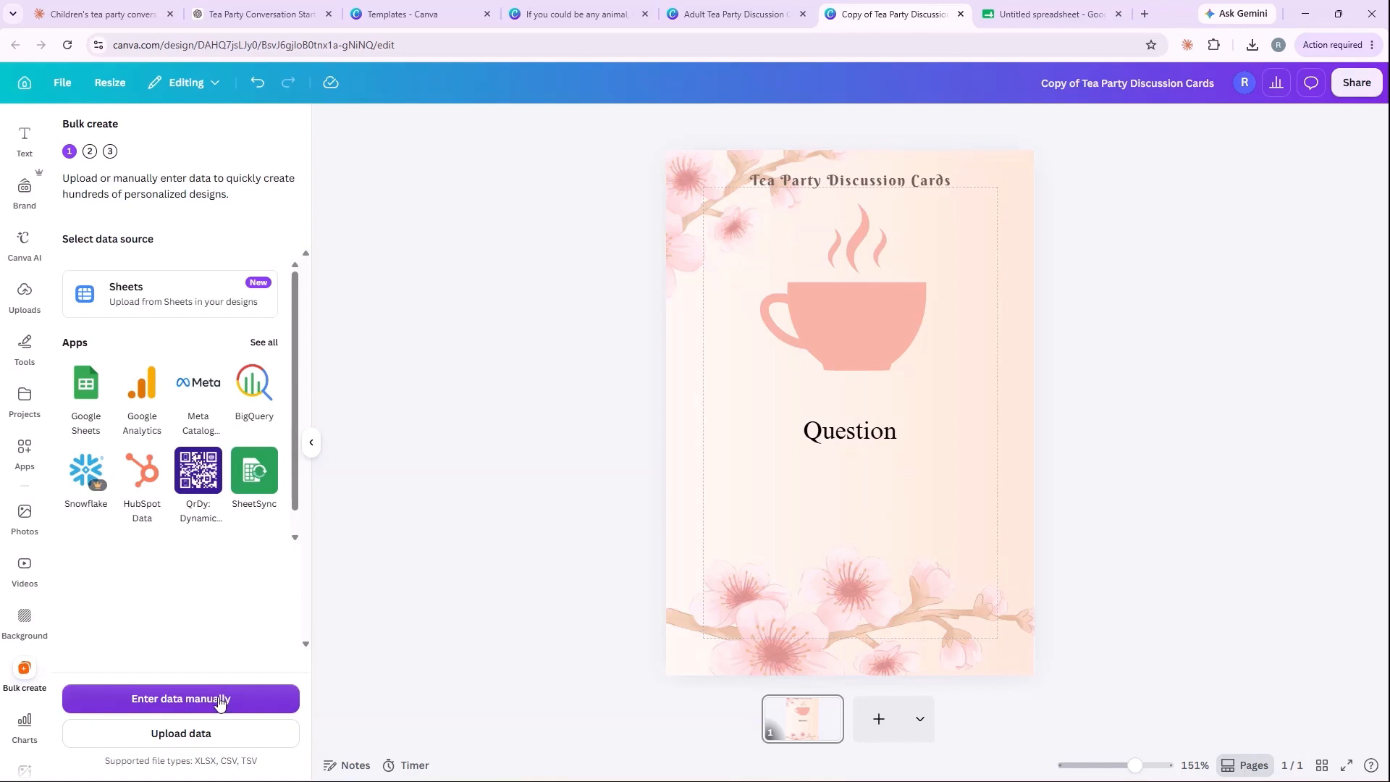
click(188, 735)
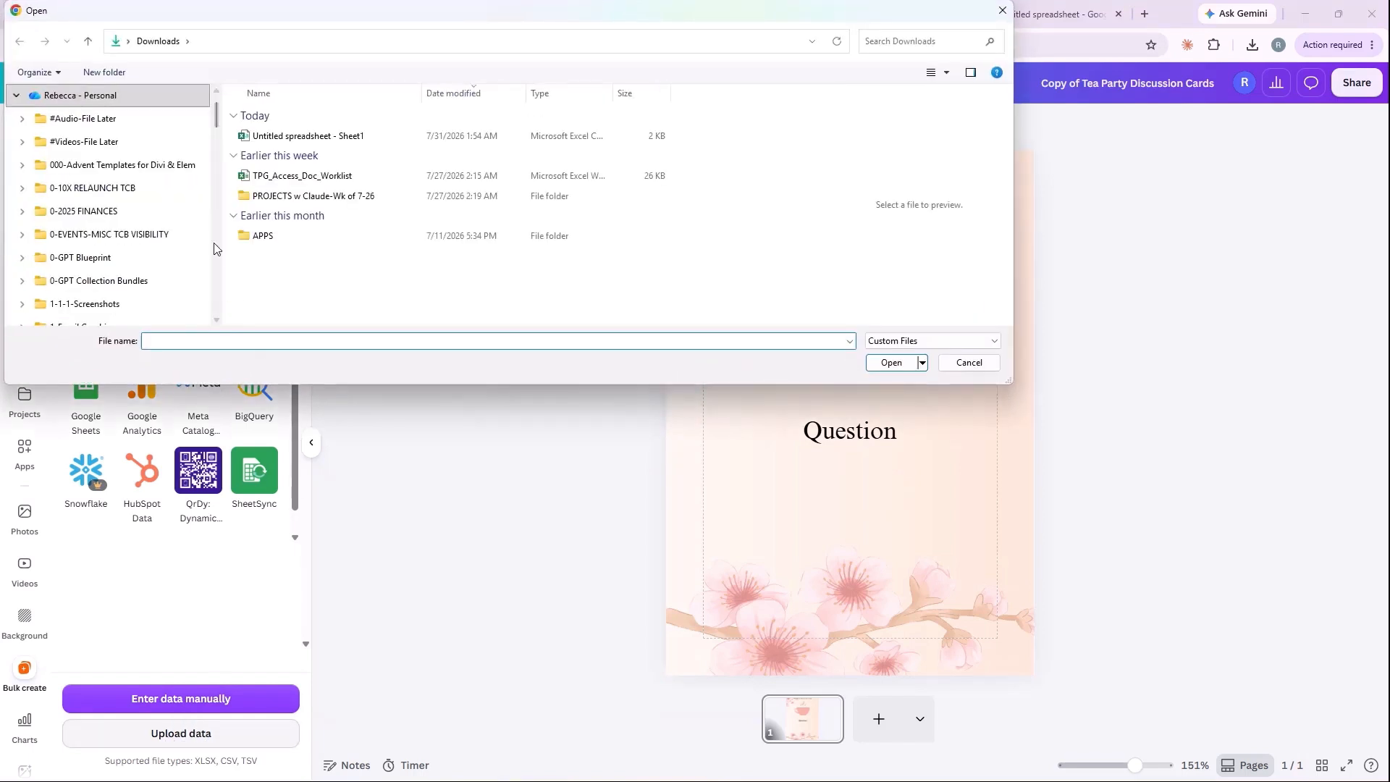
click(273, 137)
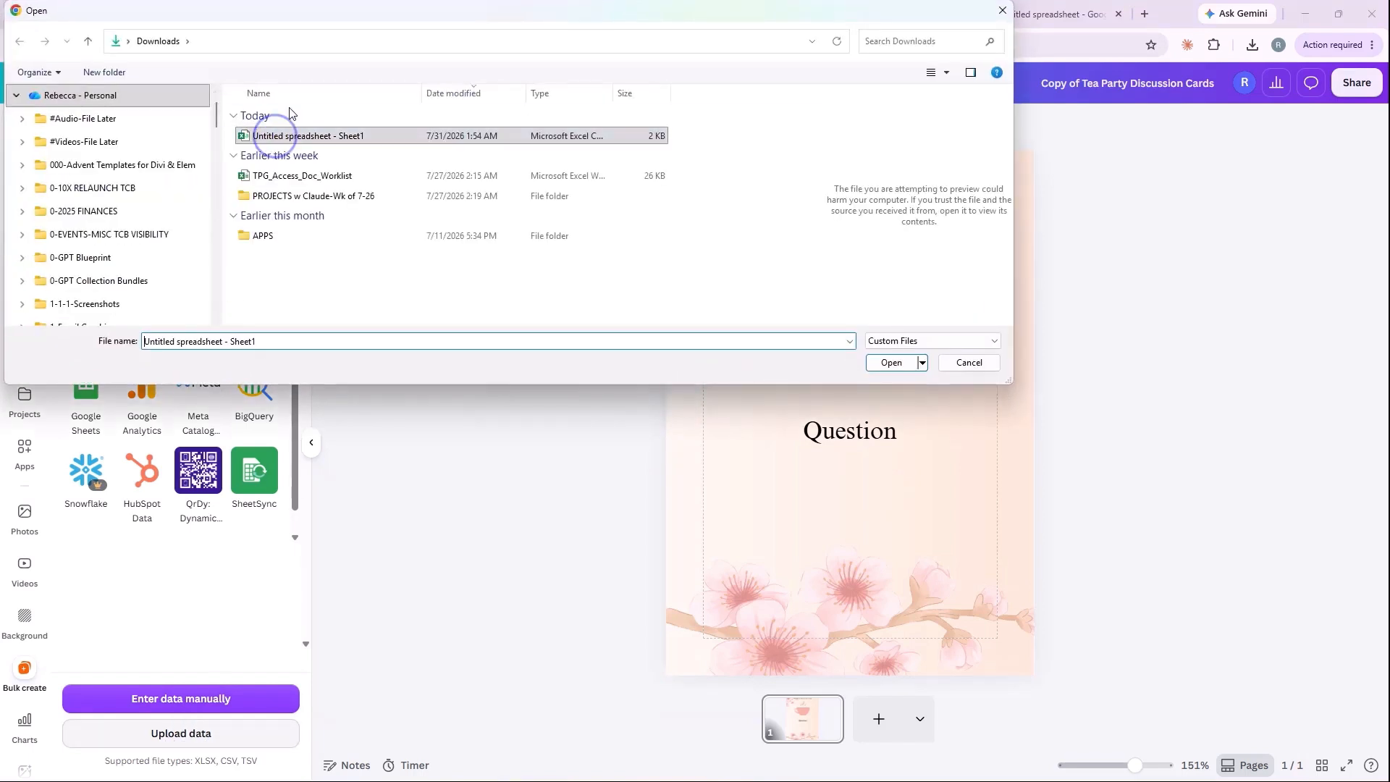
click(876, 362)
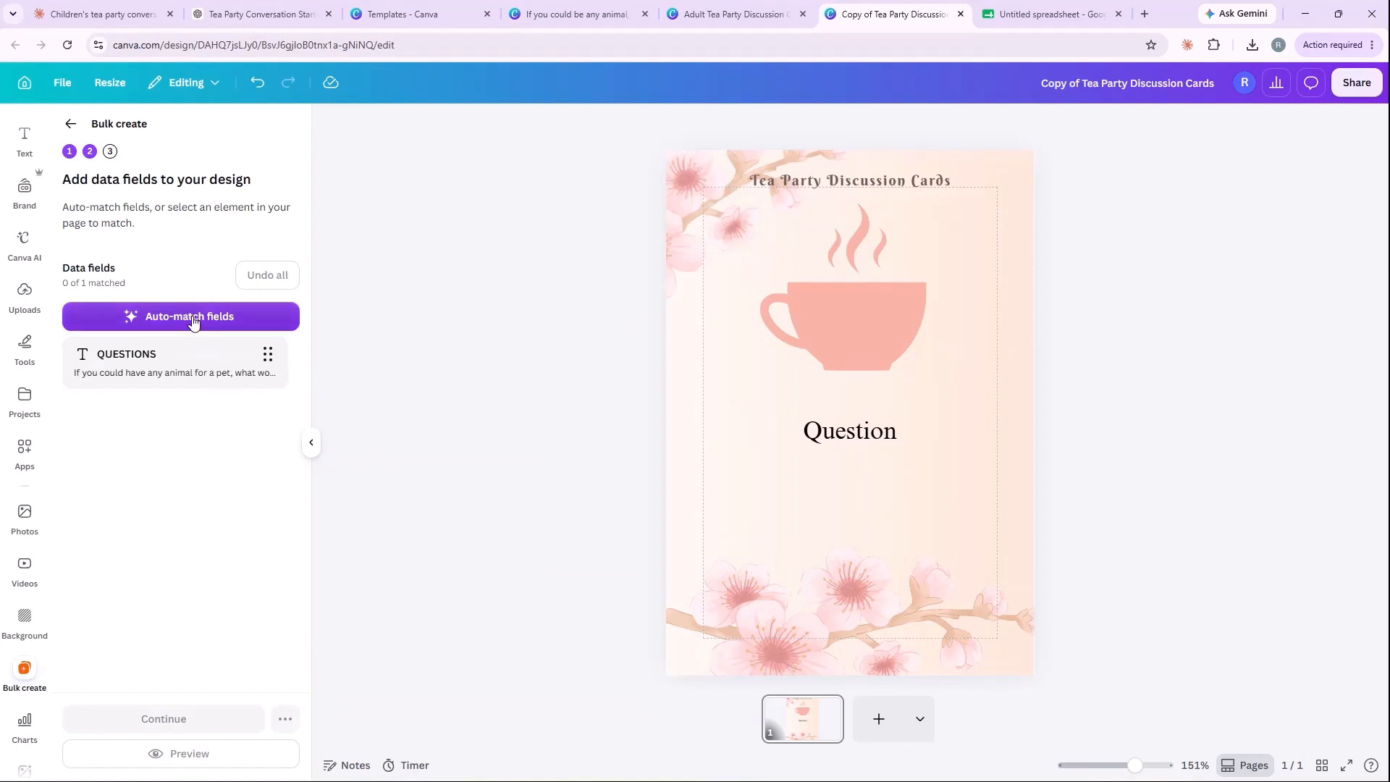
Step: Auto-match the QUESTIONS data field to the card's text and create 25 designs from all the questions
click(155, 316)
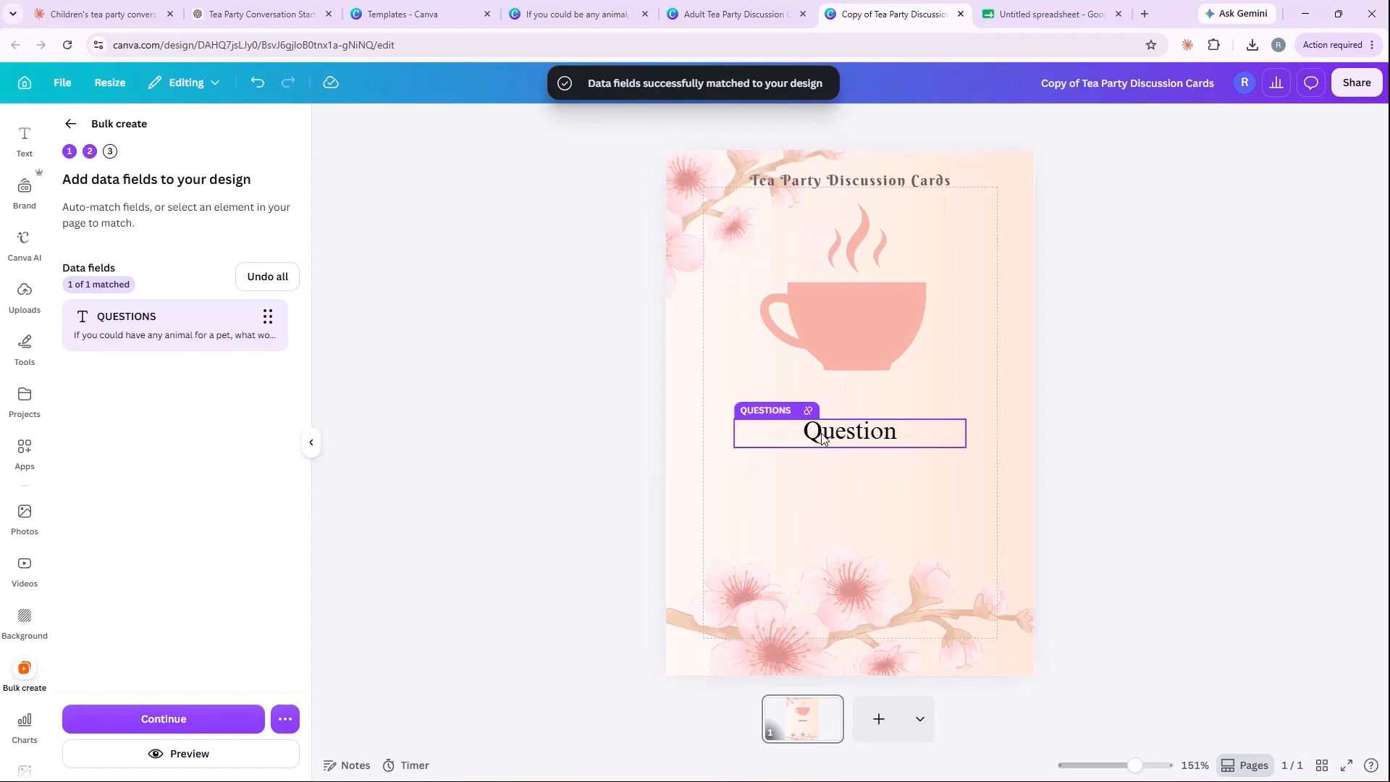
click(177, 725)
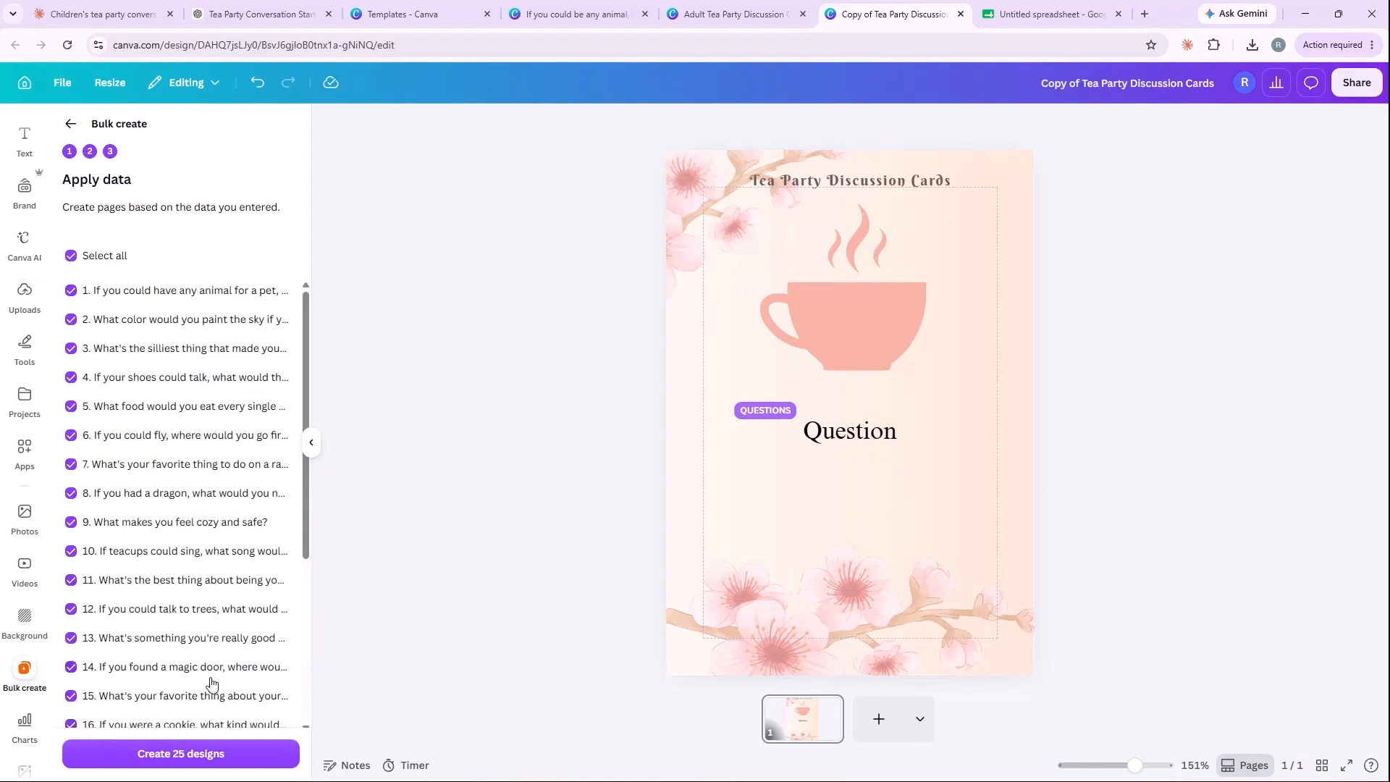
scroll(214, 674, down, 5)
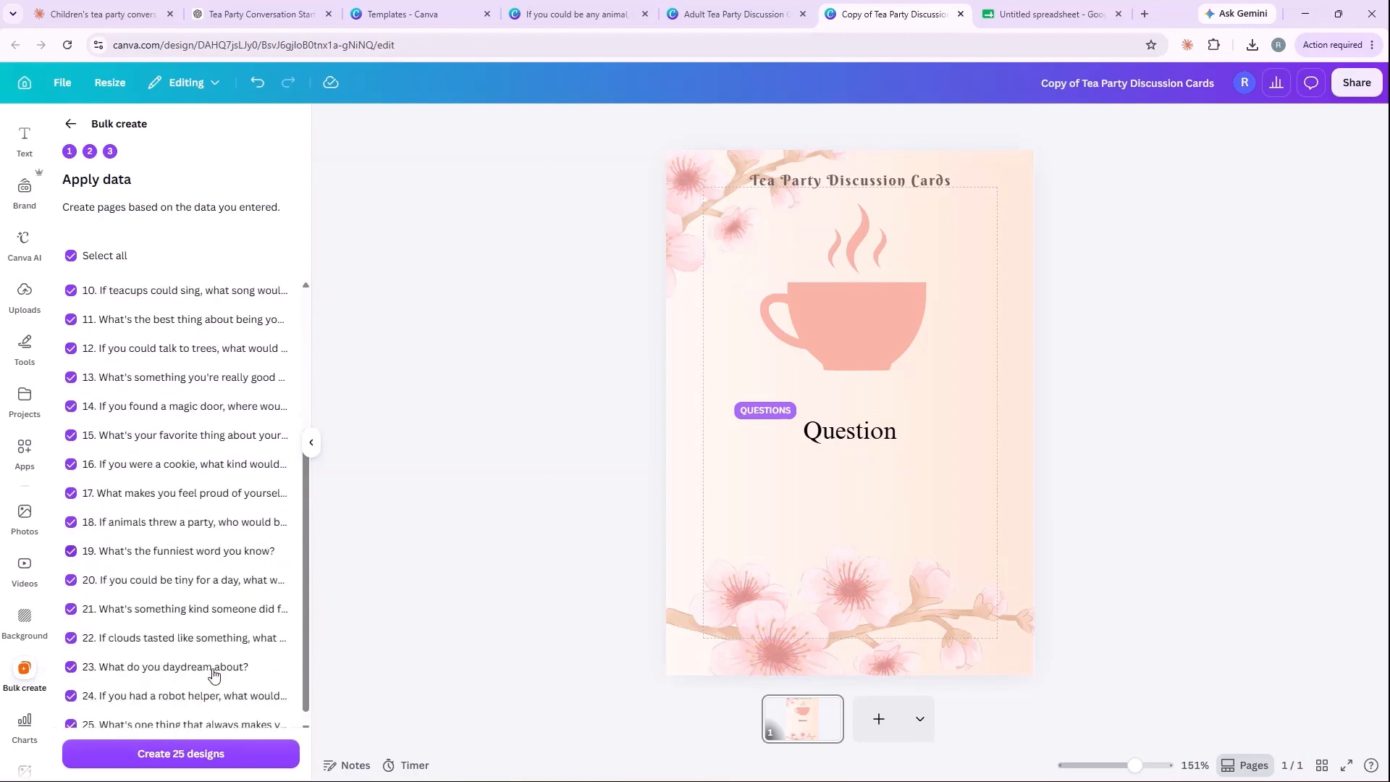
click(166, 758)
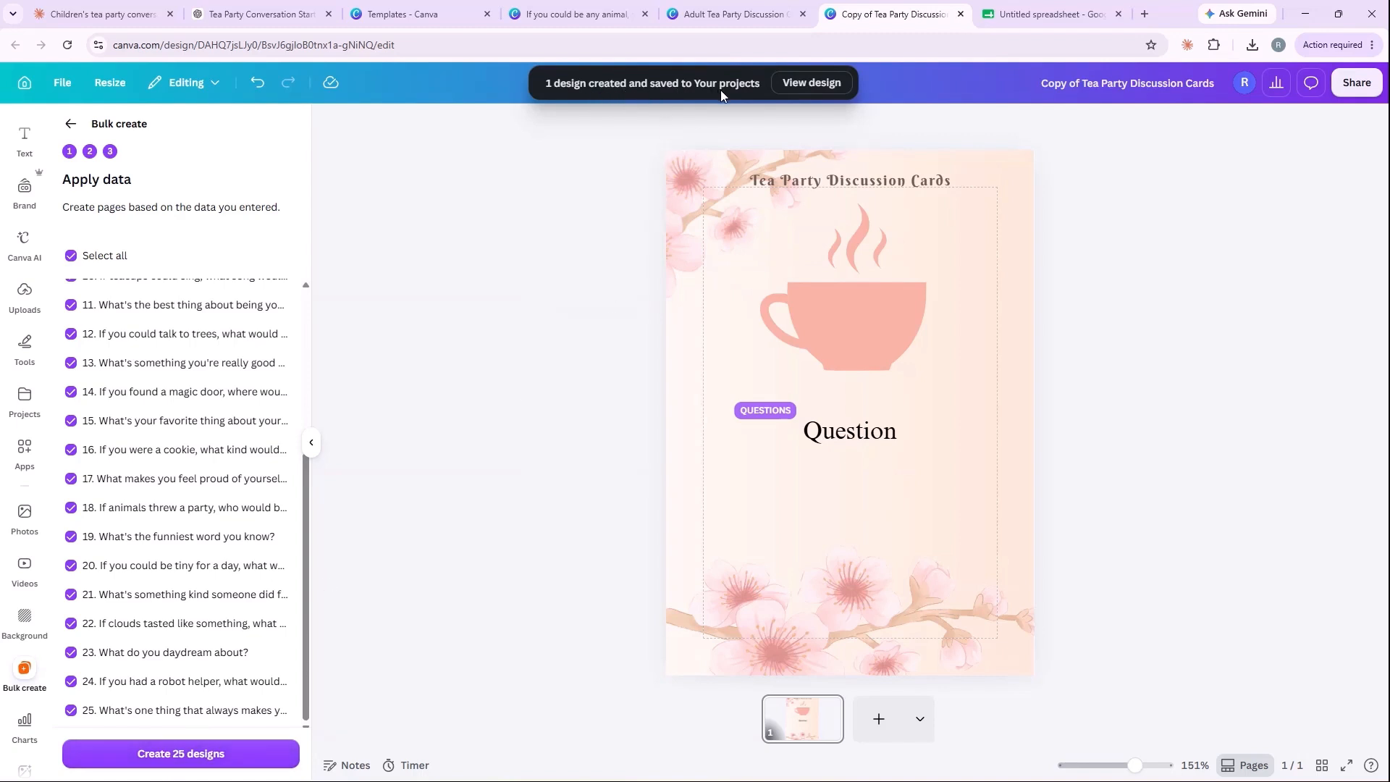
Step: Open the newly generated bulk design and check the questions on its first four cards
click(811, 84)
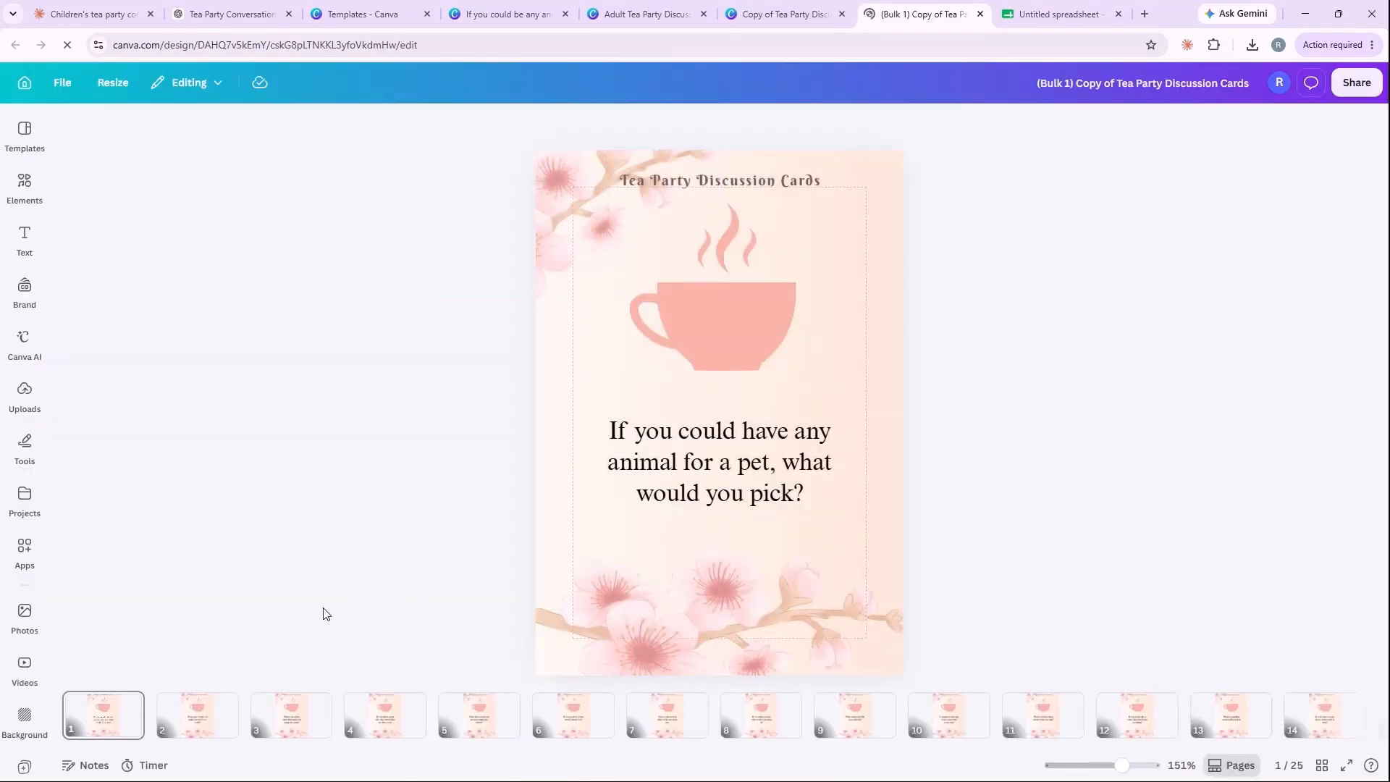
click(200, 714)
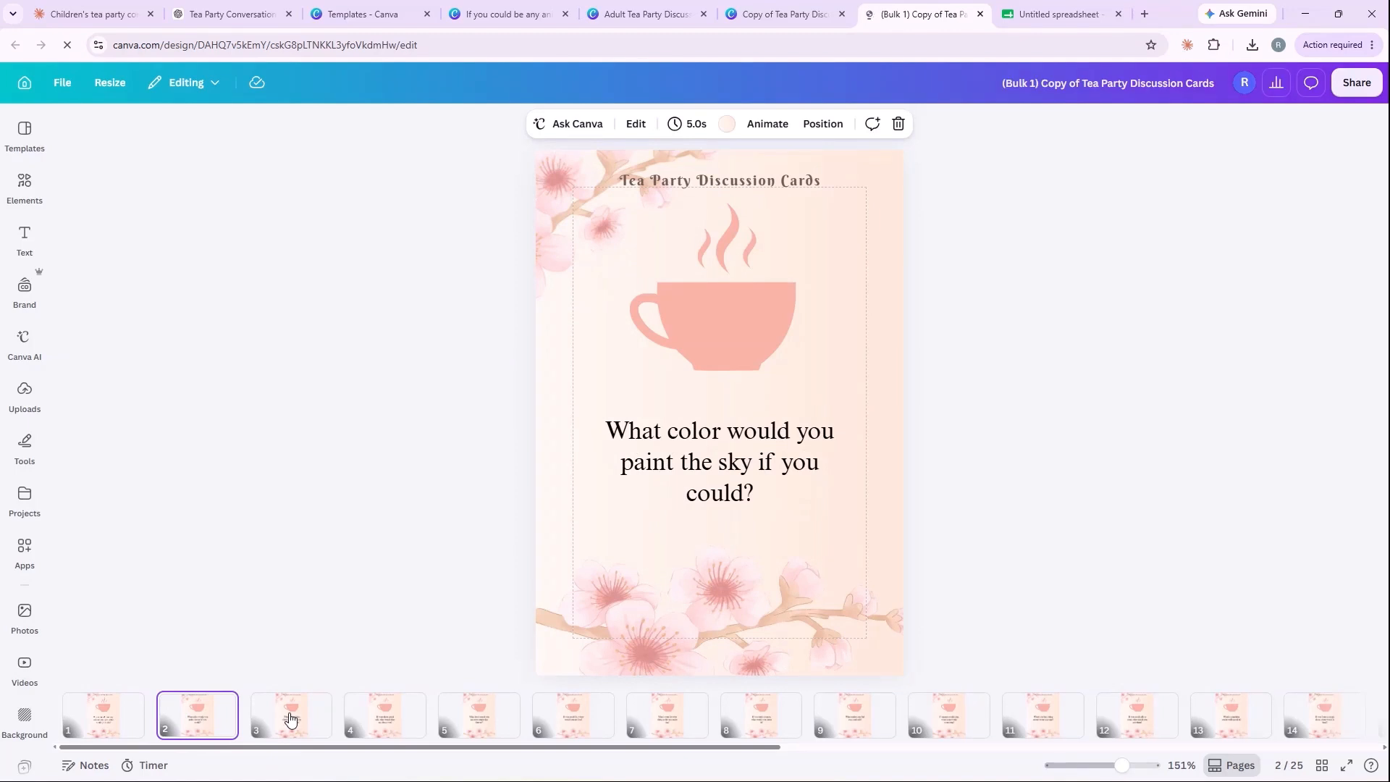
click(288, 718)
click(380, 719)
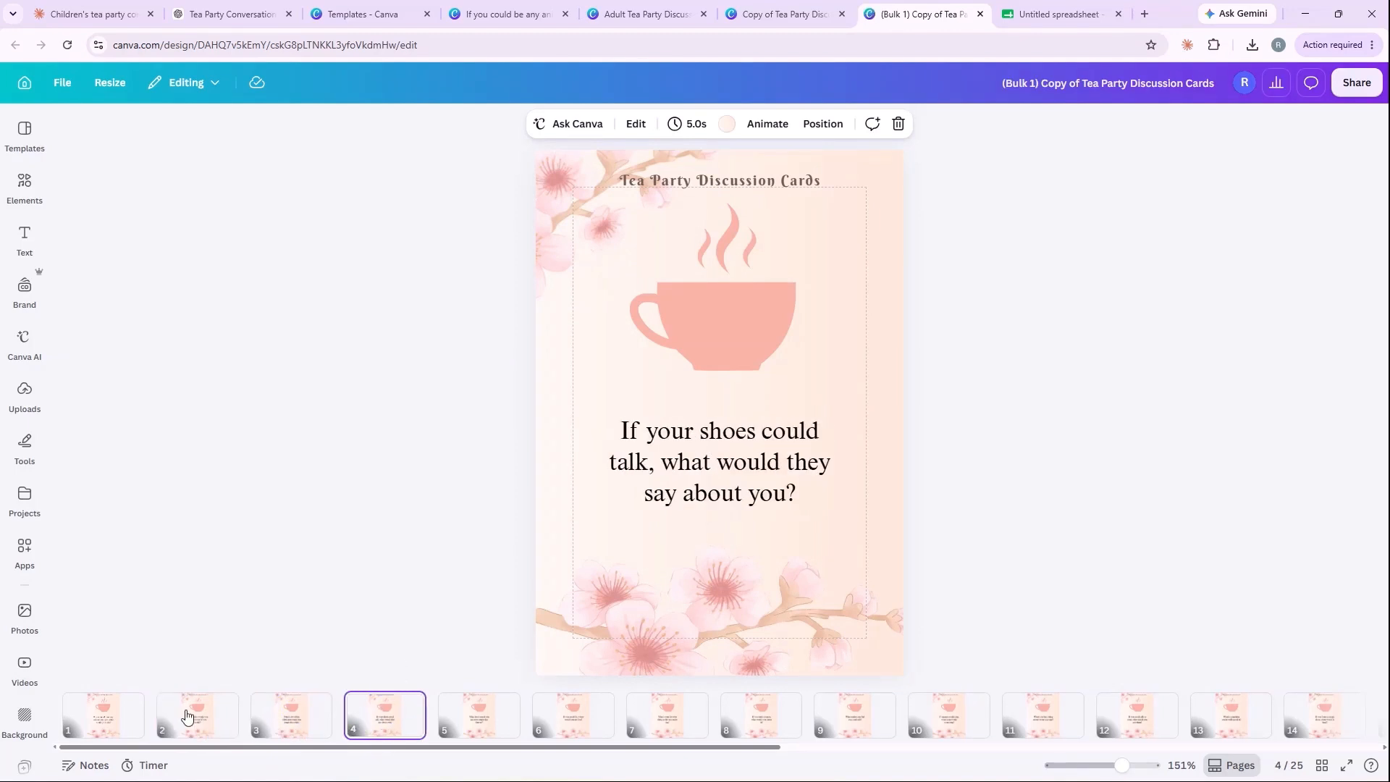
click(116, 713)
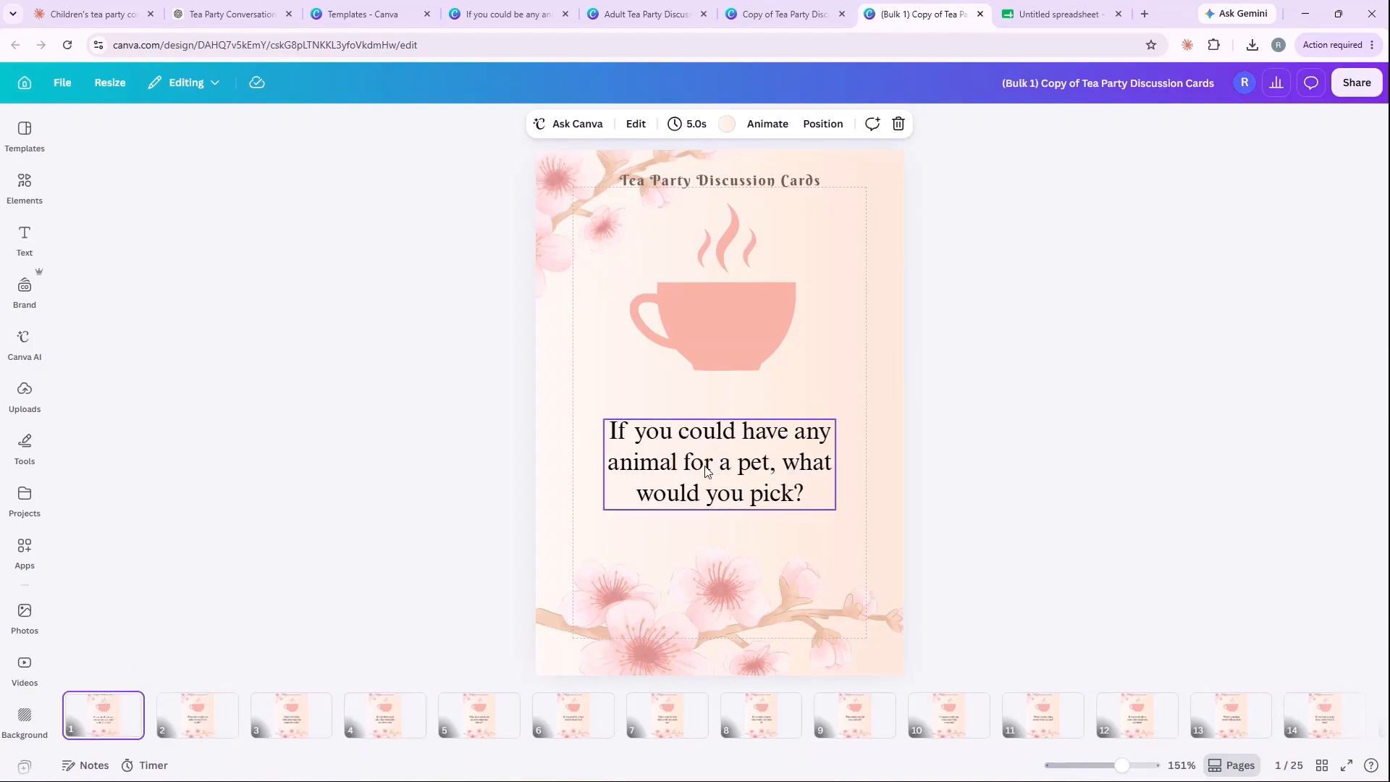
Step: On the second card of the bulk-created design, move the question text slightly down while keeping it horizontally centered
click(204, 727)
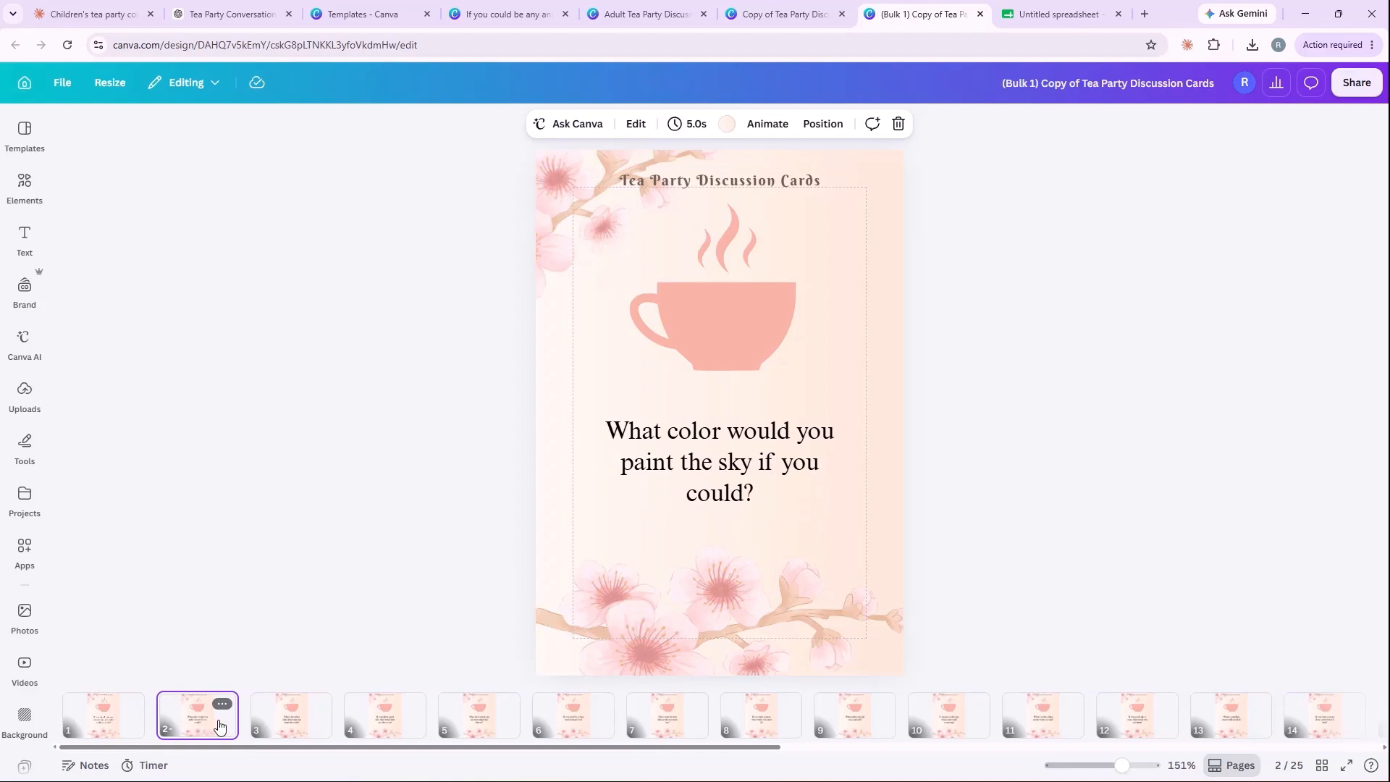
click(742, 467)
drag(743, 467, 739, 467)
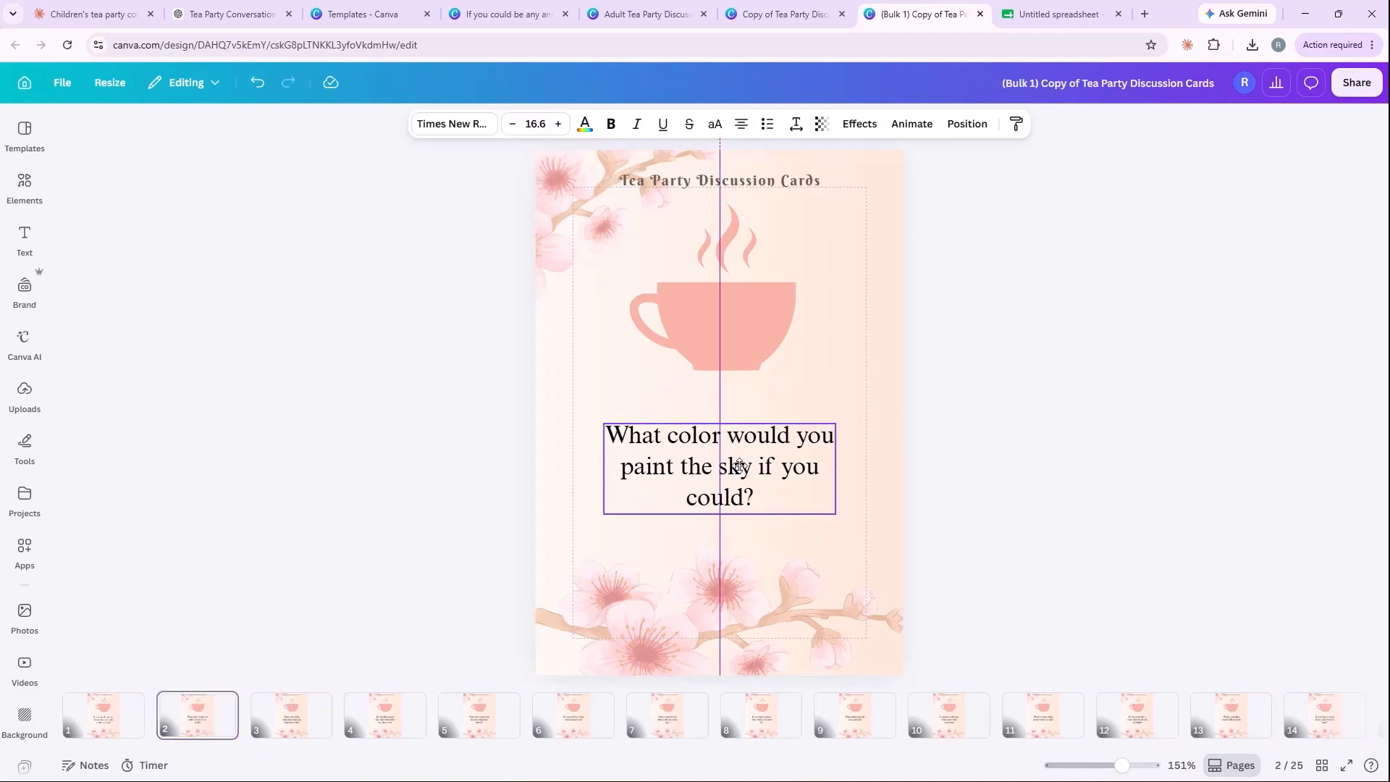
click(354, 523)
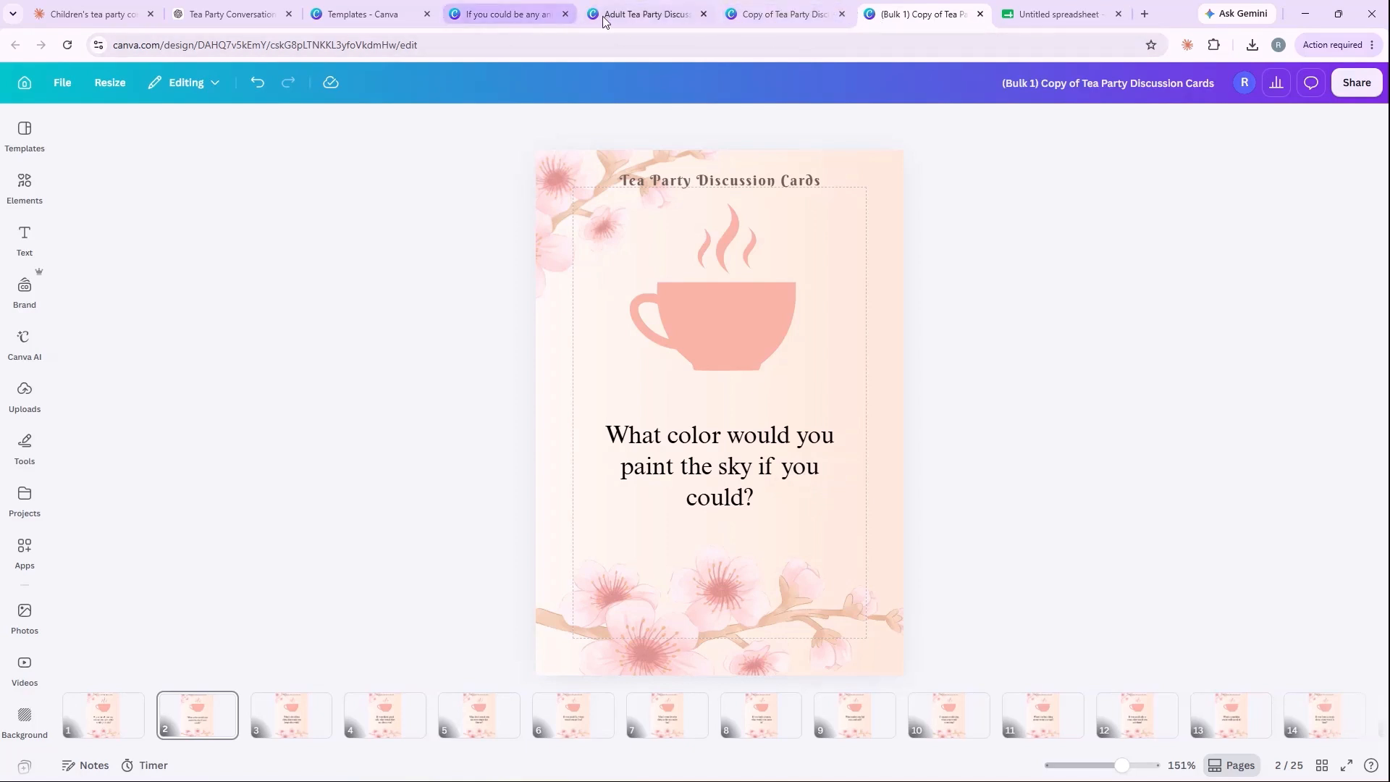
Step: Check the page dimensions of the Adult Tea Party Discussion Cards design and the Copy of Tea Party Discussion Cards design
click(628, 16)
click(588, 217)
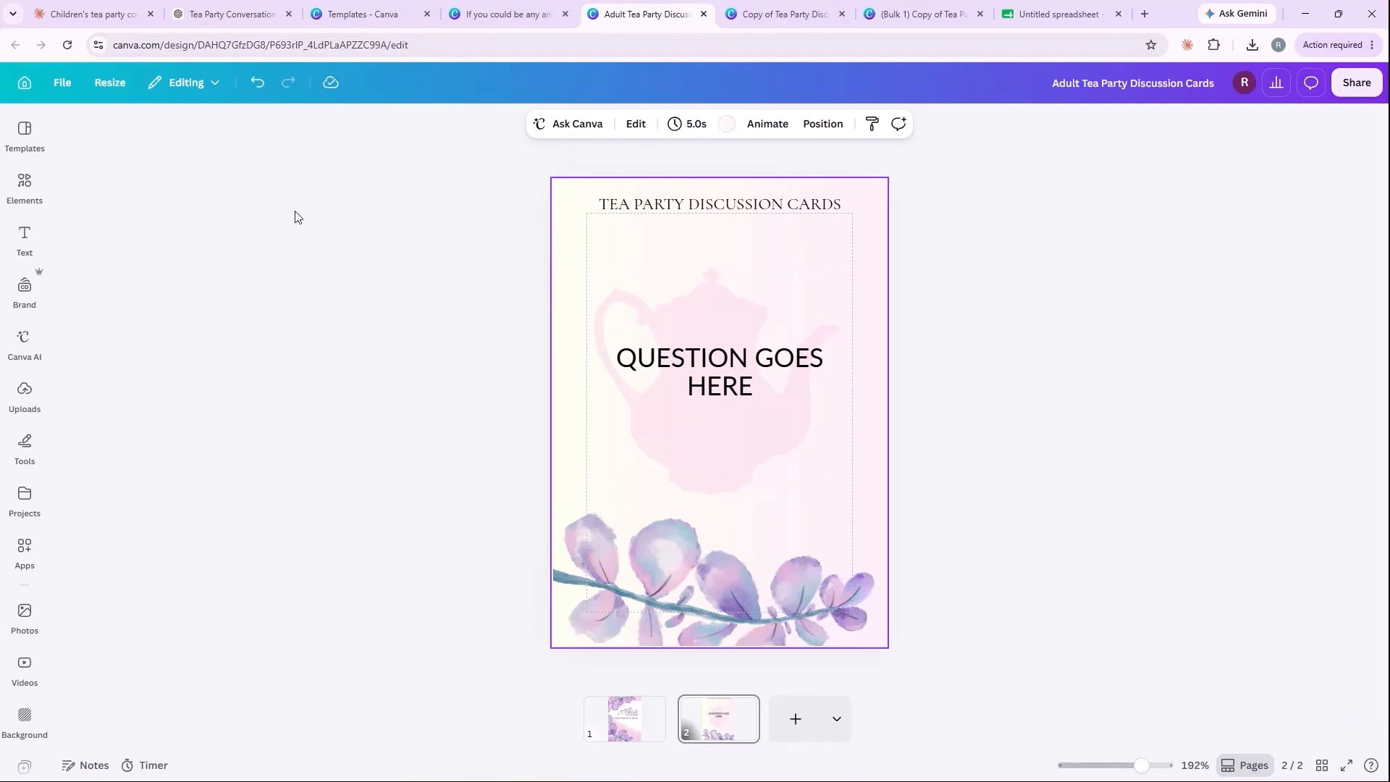
click(62, 83)
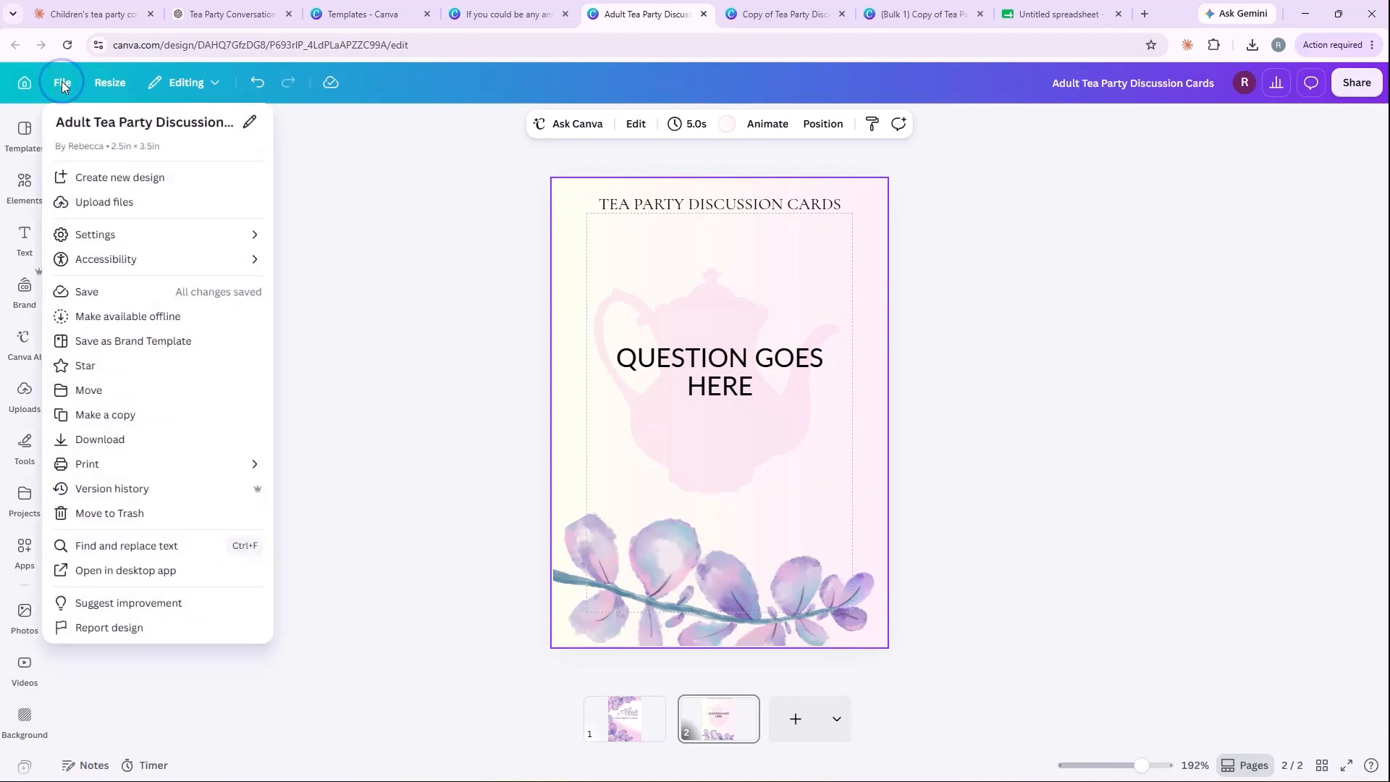
click(361, 210)
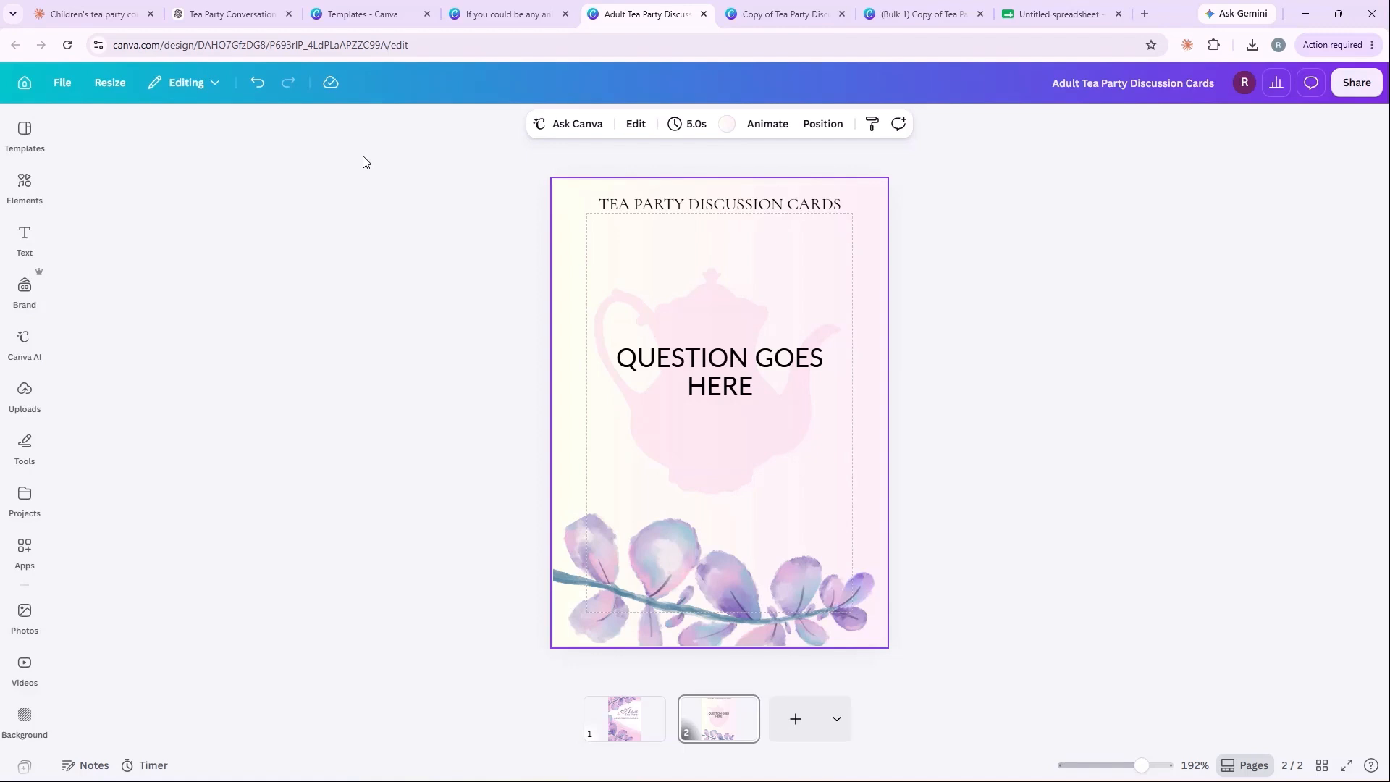
click(789, 15)
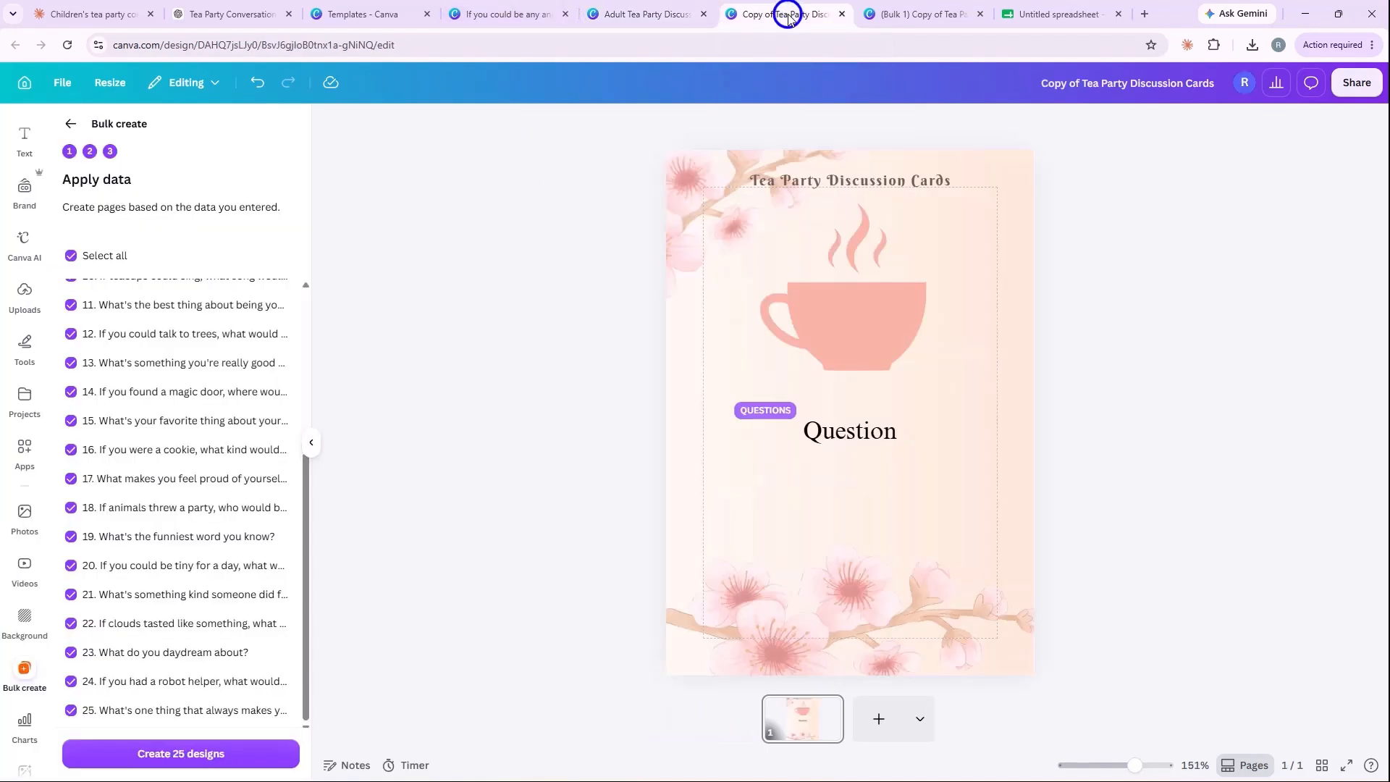
click(58, 84)
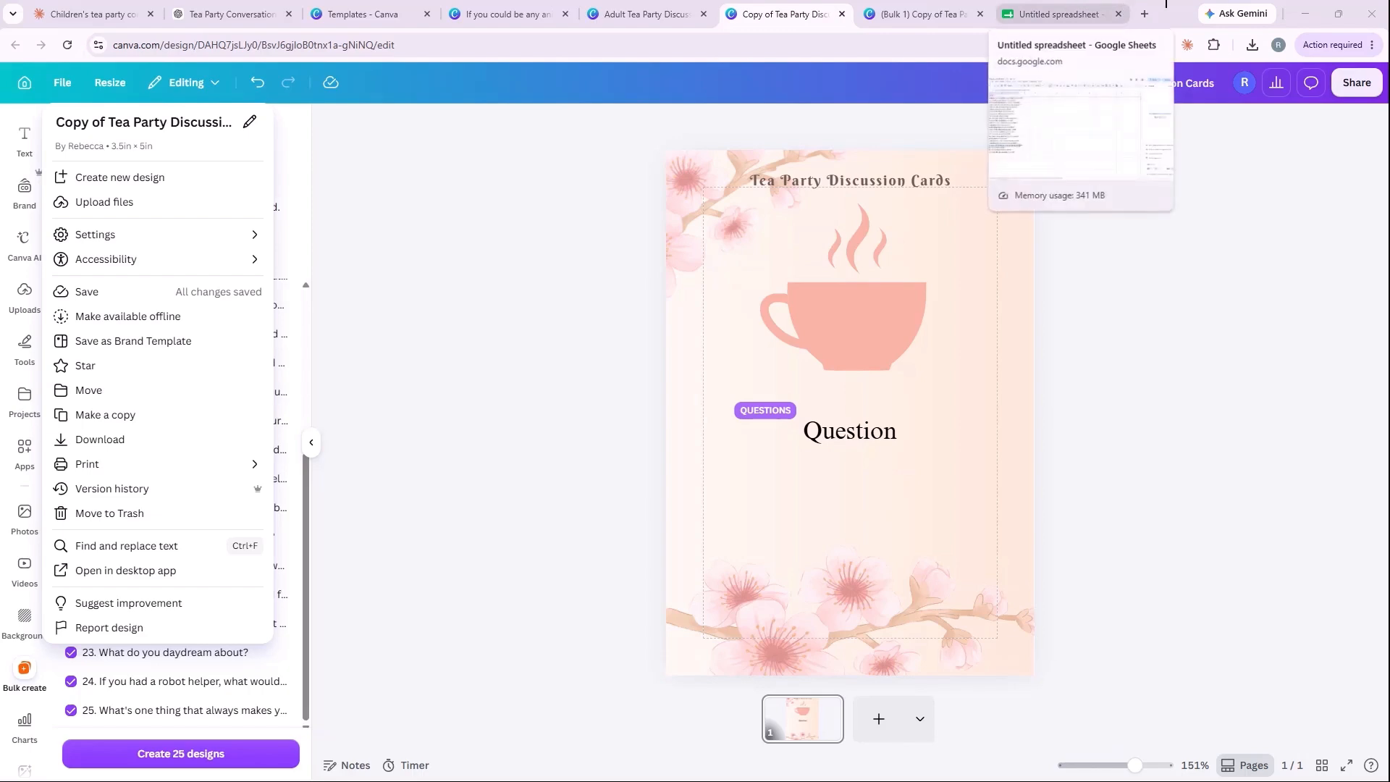
Step: Create a new blank design from the Document (US Portrait) layout, 8.5 × 11 in
click(474, 11)
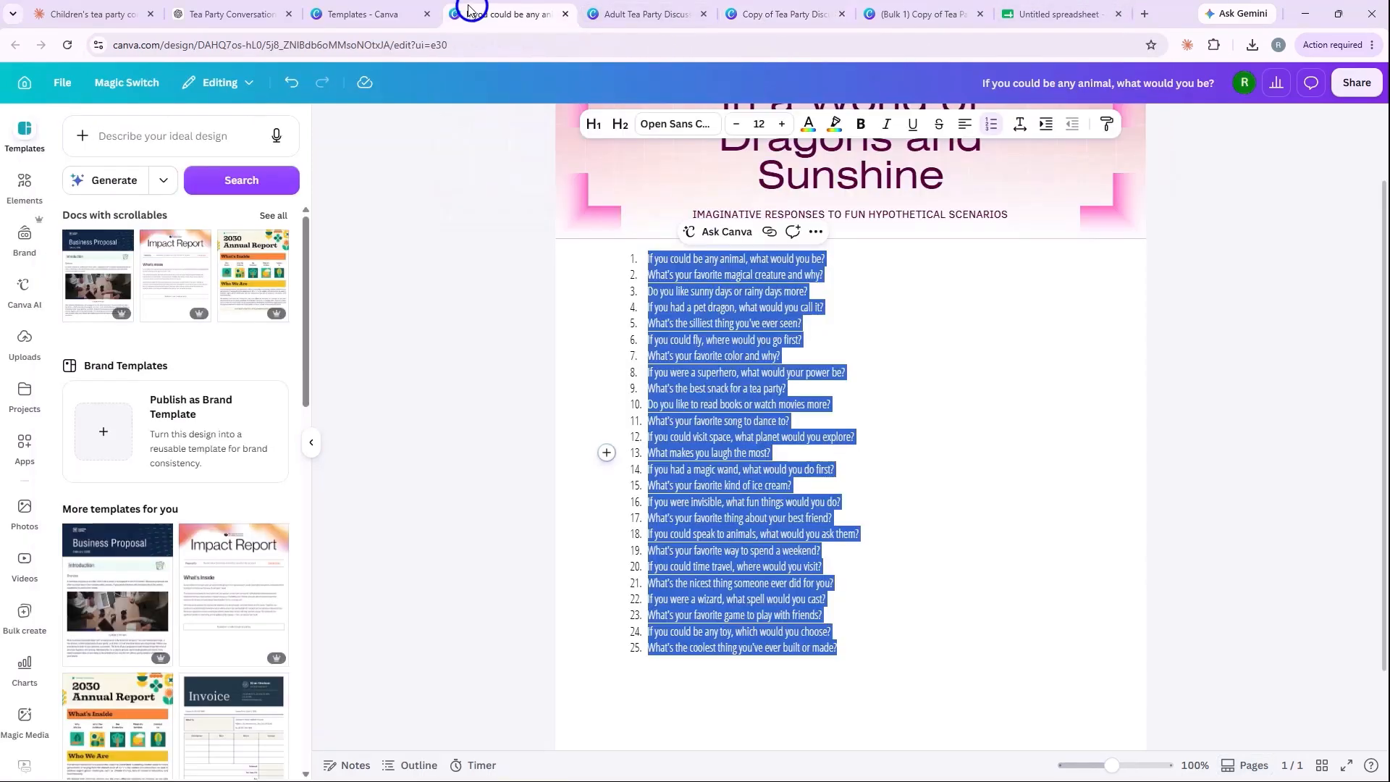
click(359, 18)
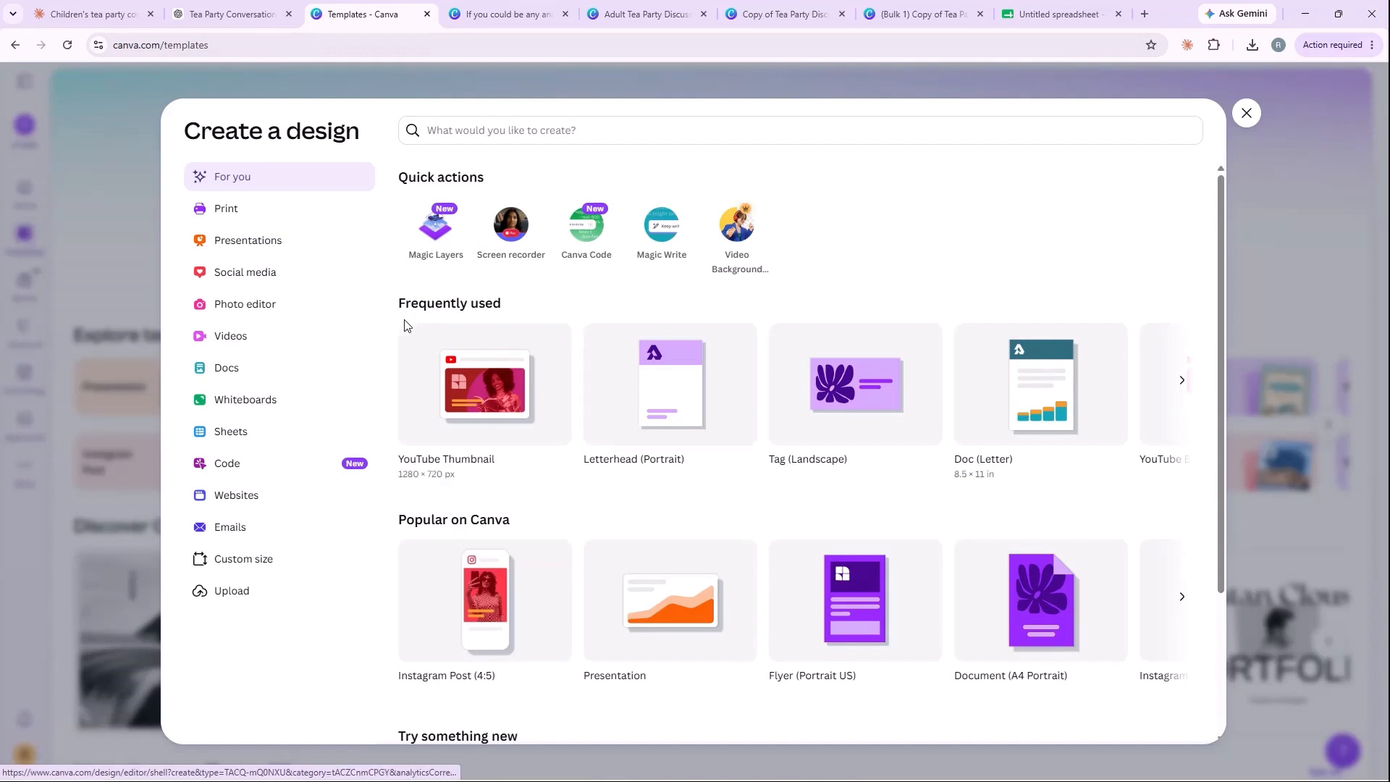
click(260, 559)
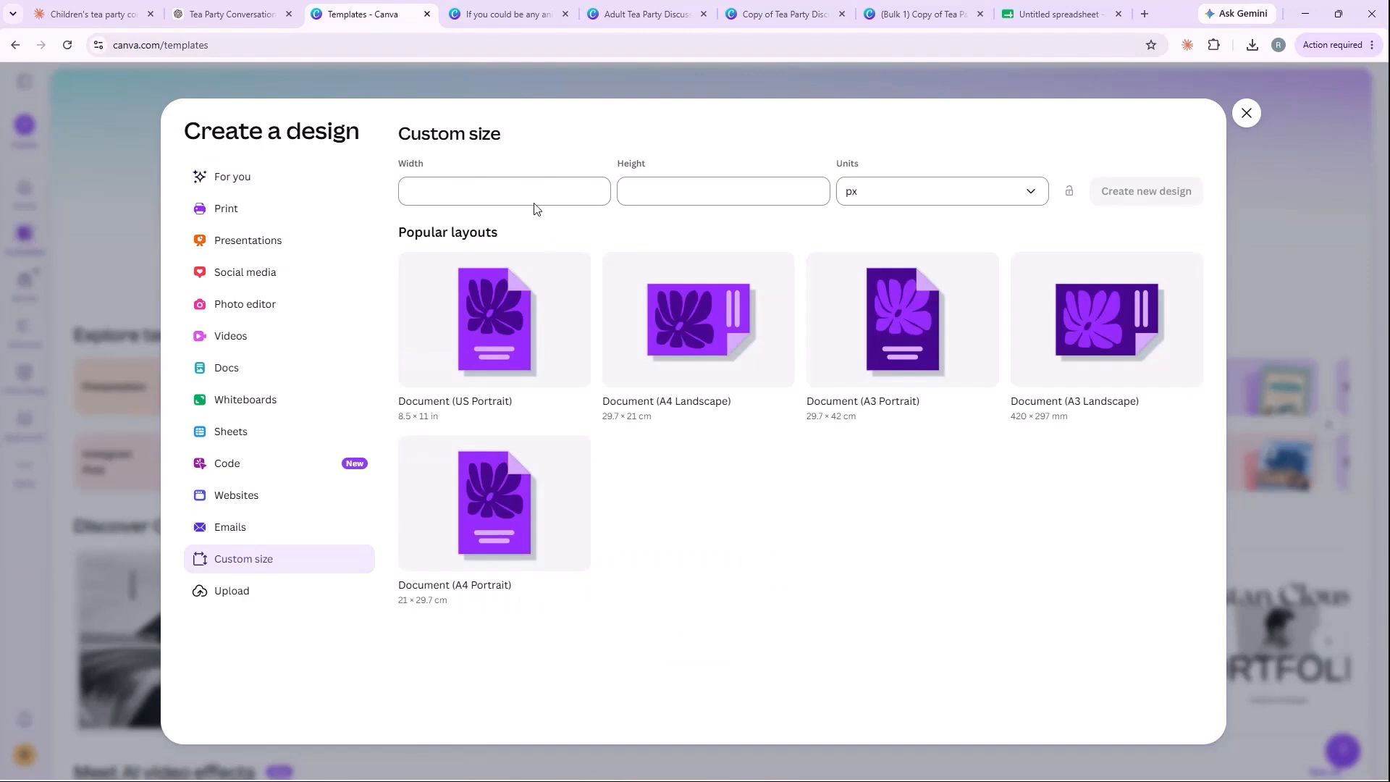
click(498, 335)
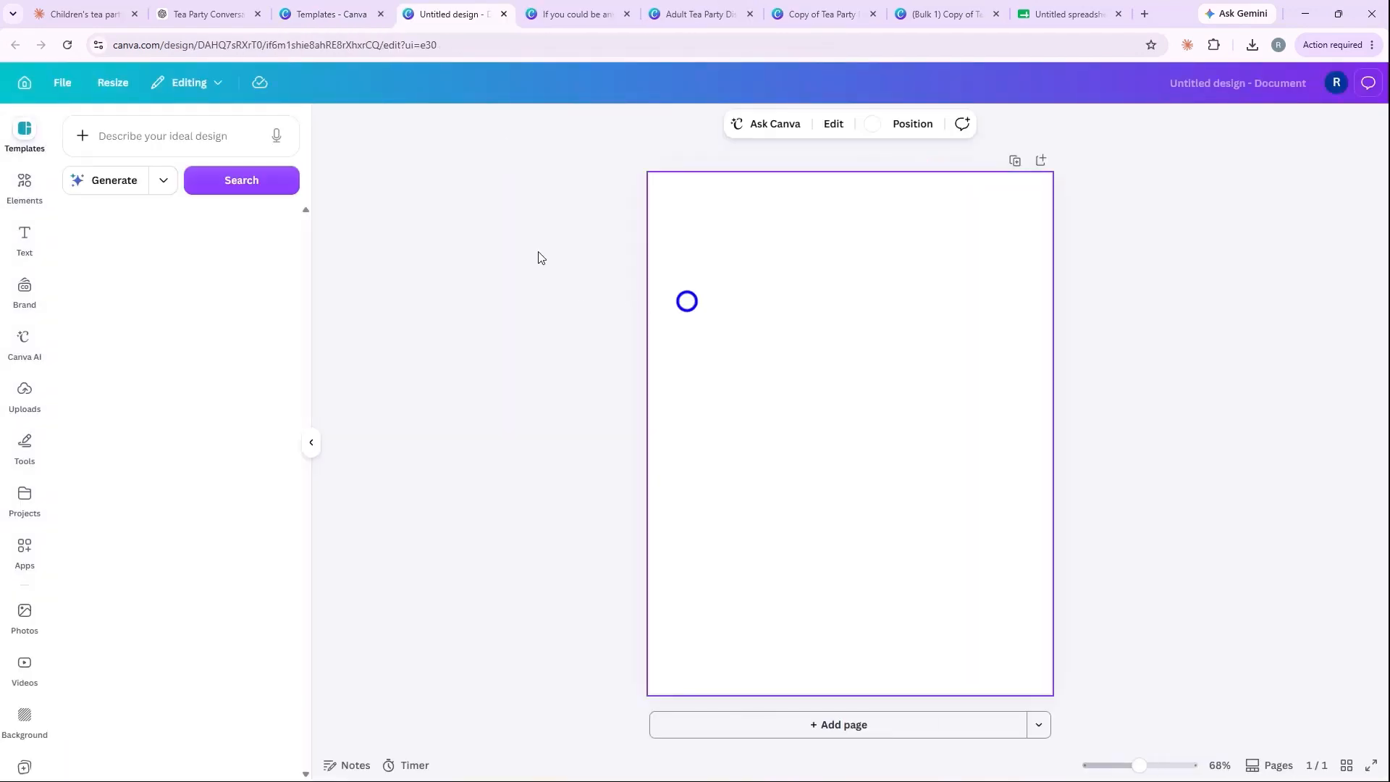
Step: Search the elements for "frame", add the plain square frame to the page and move it toward the upper left
click(26, 187)
click(138, 135)
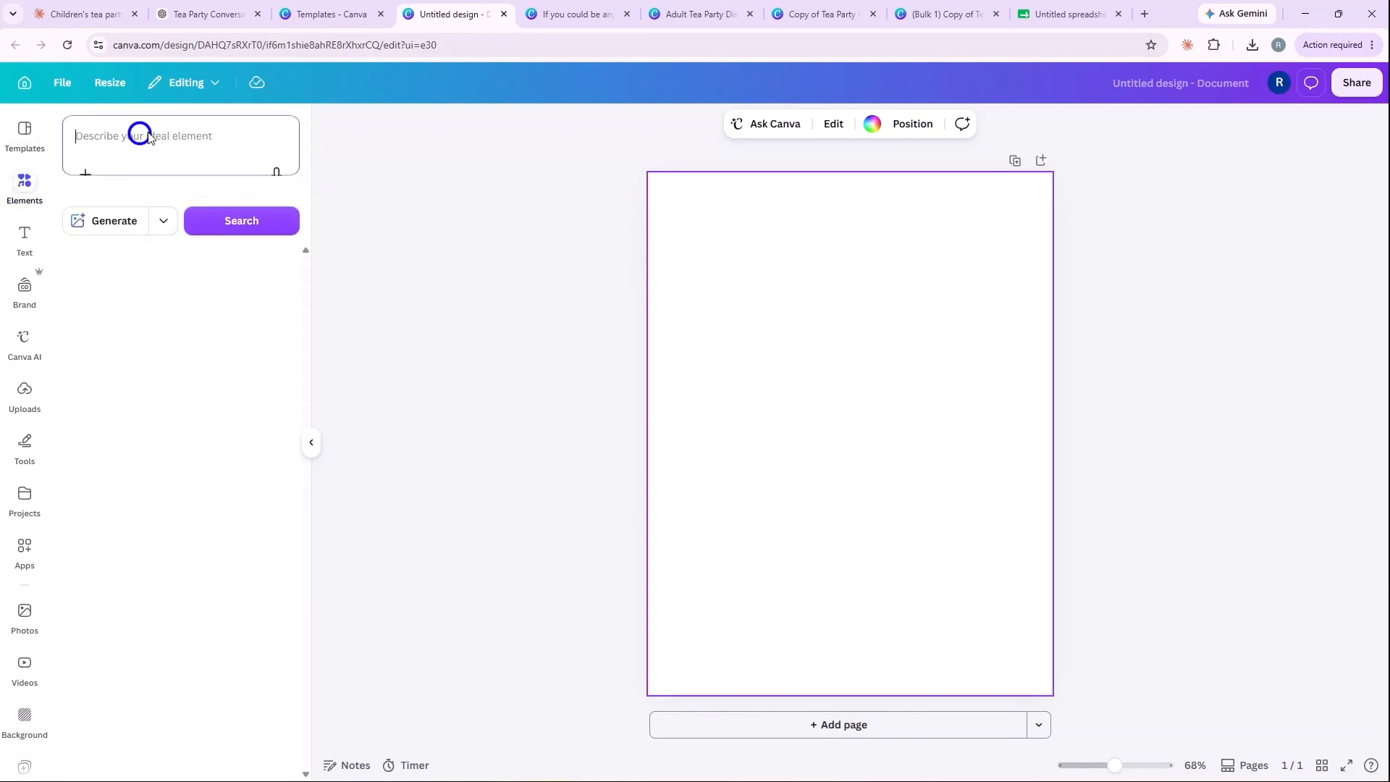
text(frame)
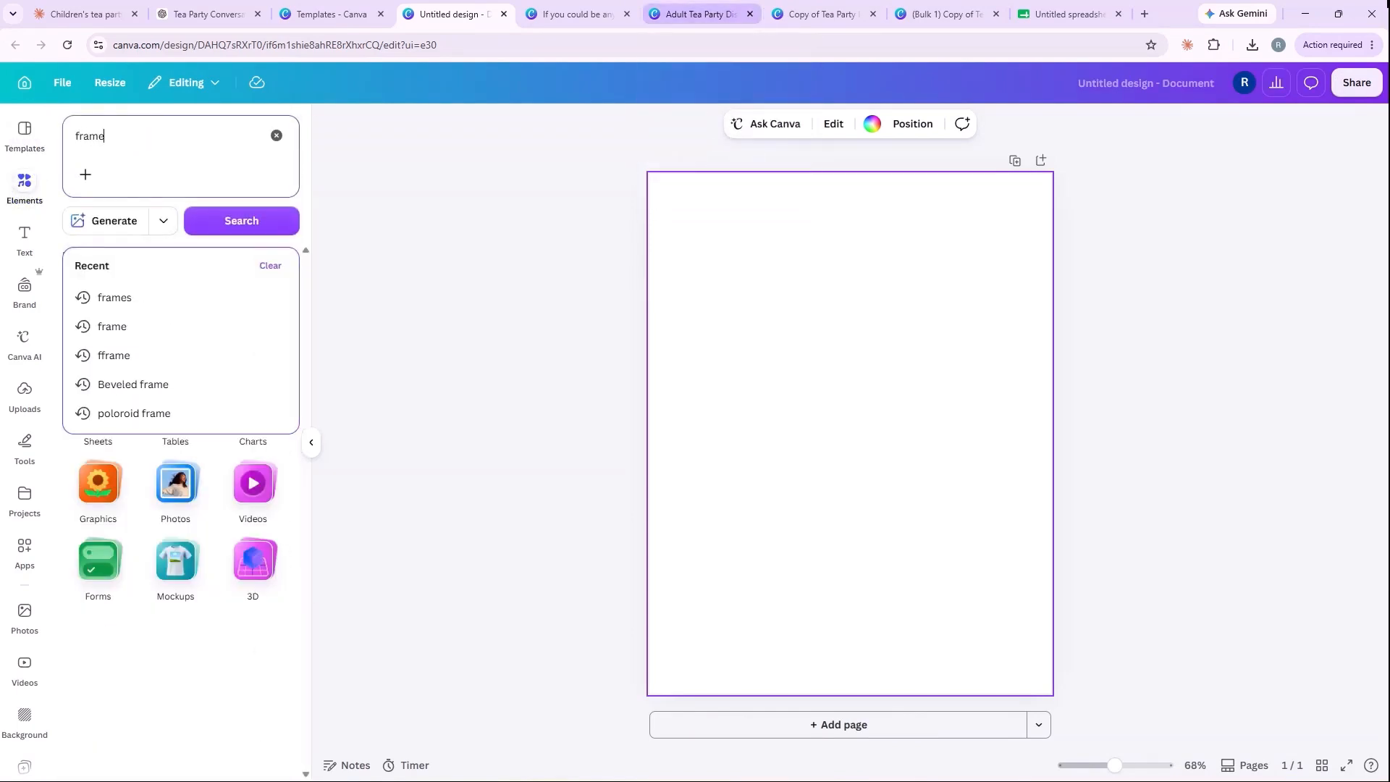
key(Return)
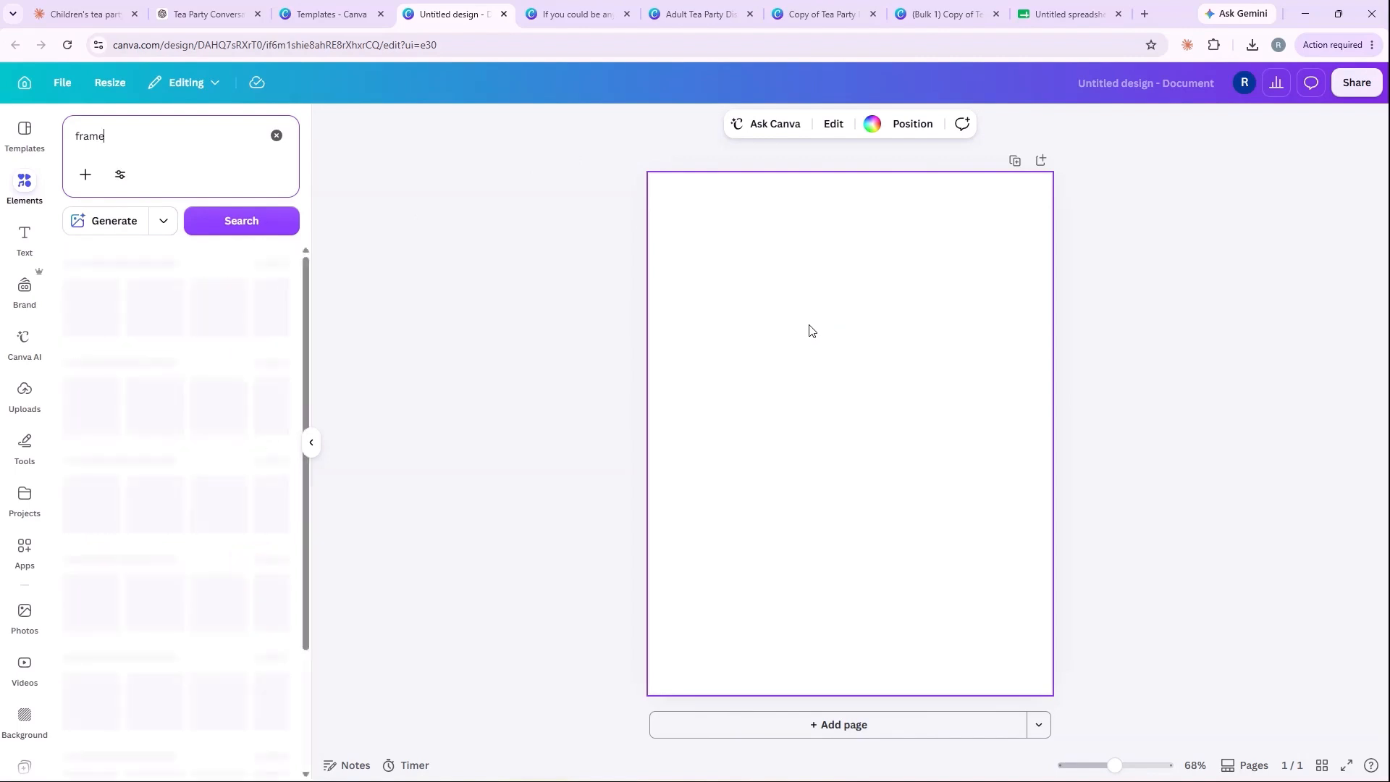
click(91, 336)
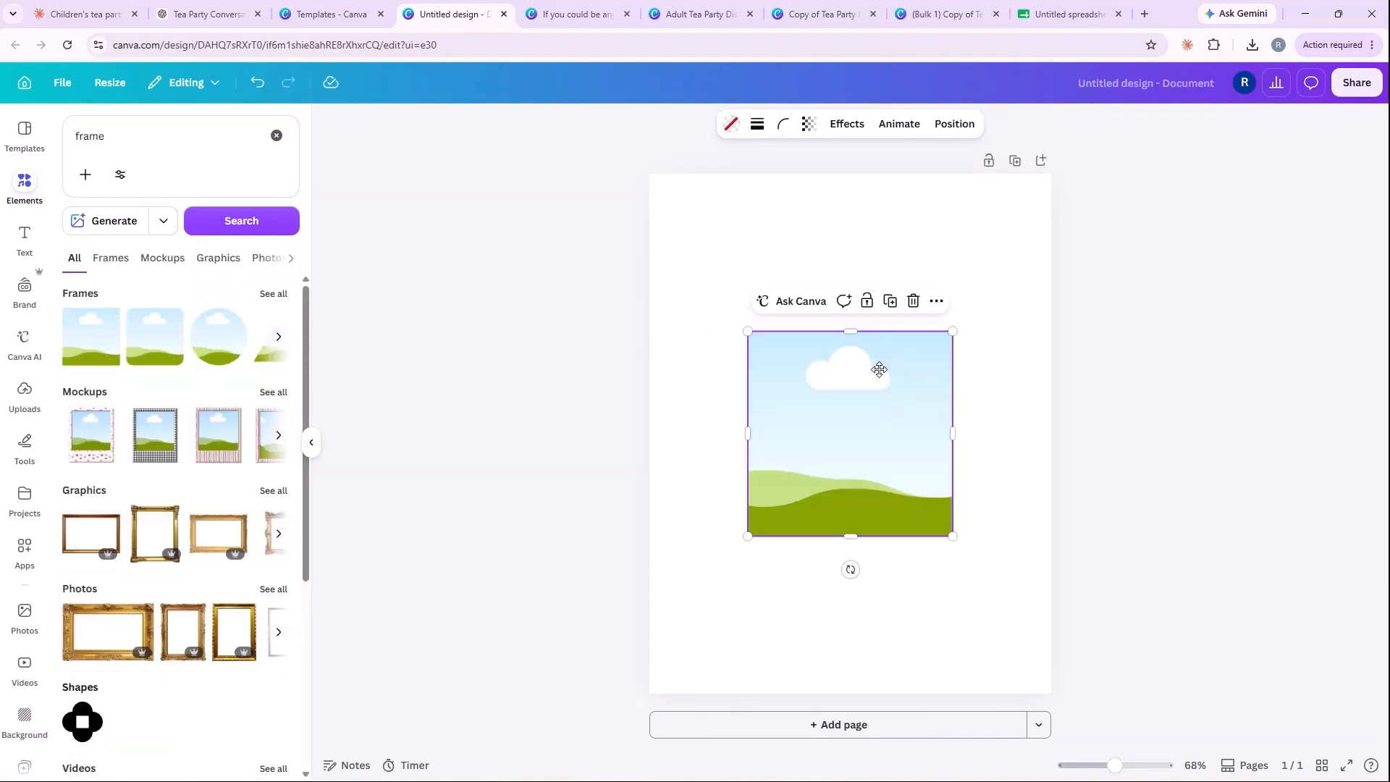
drag(879, 366, 823, 297)
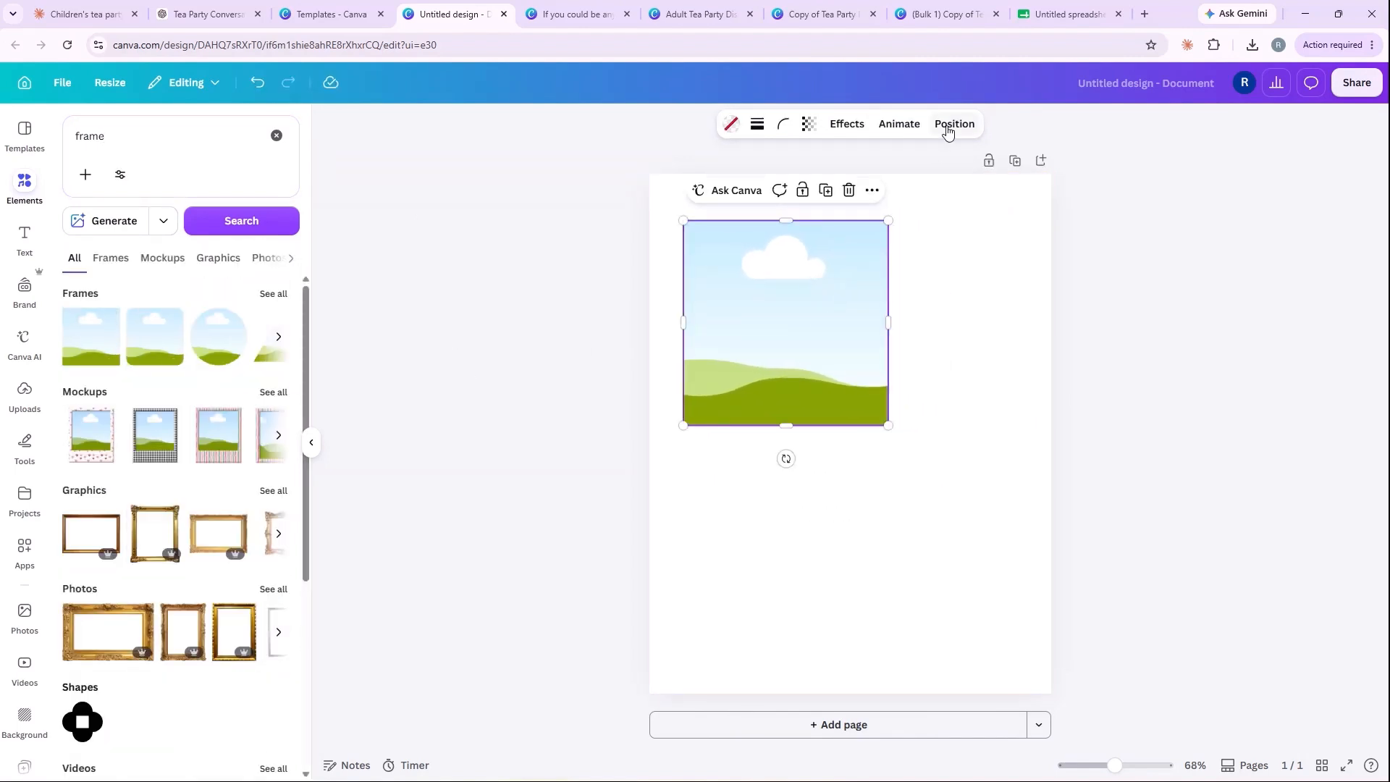
Step: Look up the page size of the Copy of Tea Party Discussion Cards design and return to the blank document with the frame
click(684, 14)
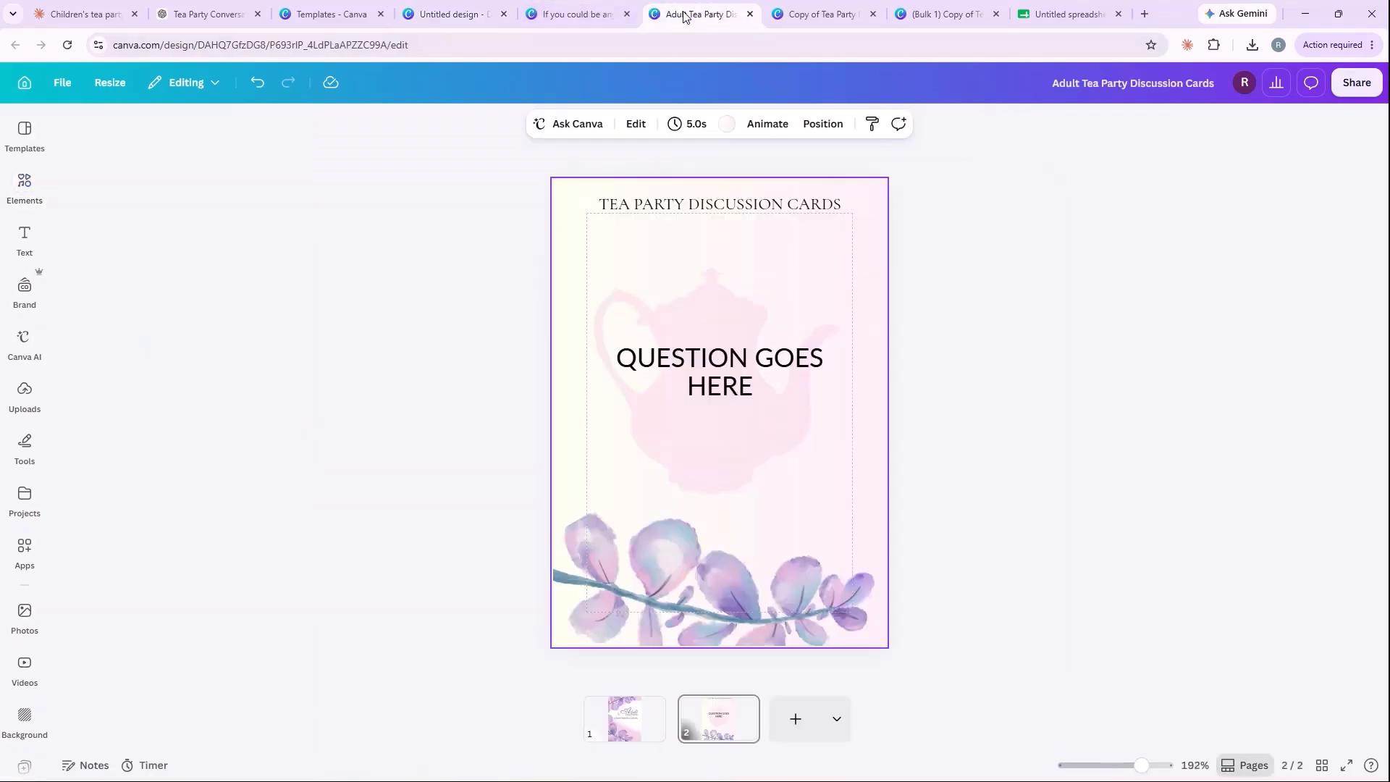
click(817, 16)
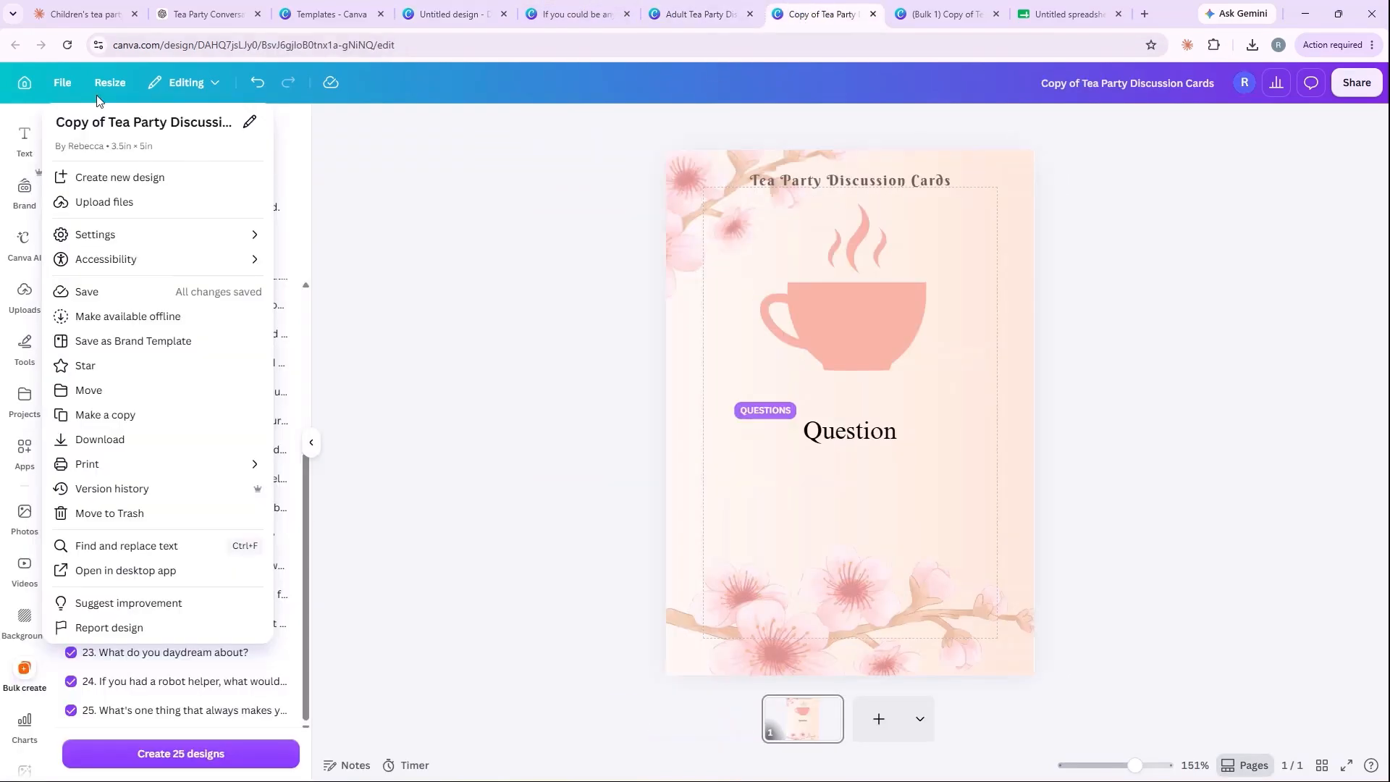
click(330, 14)
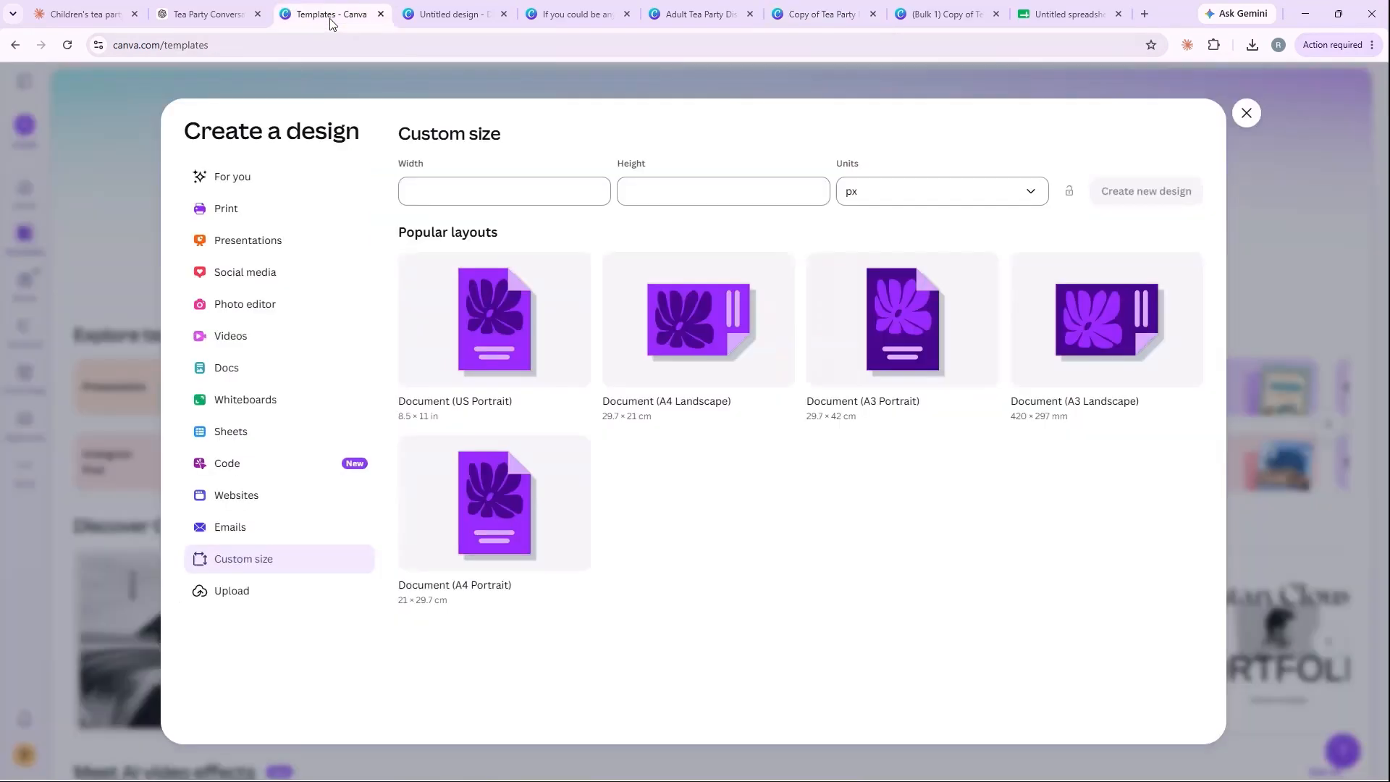
click(467, 12)
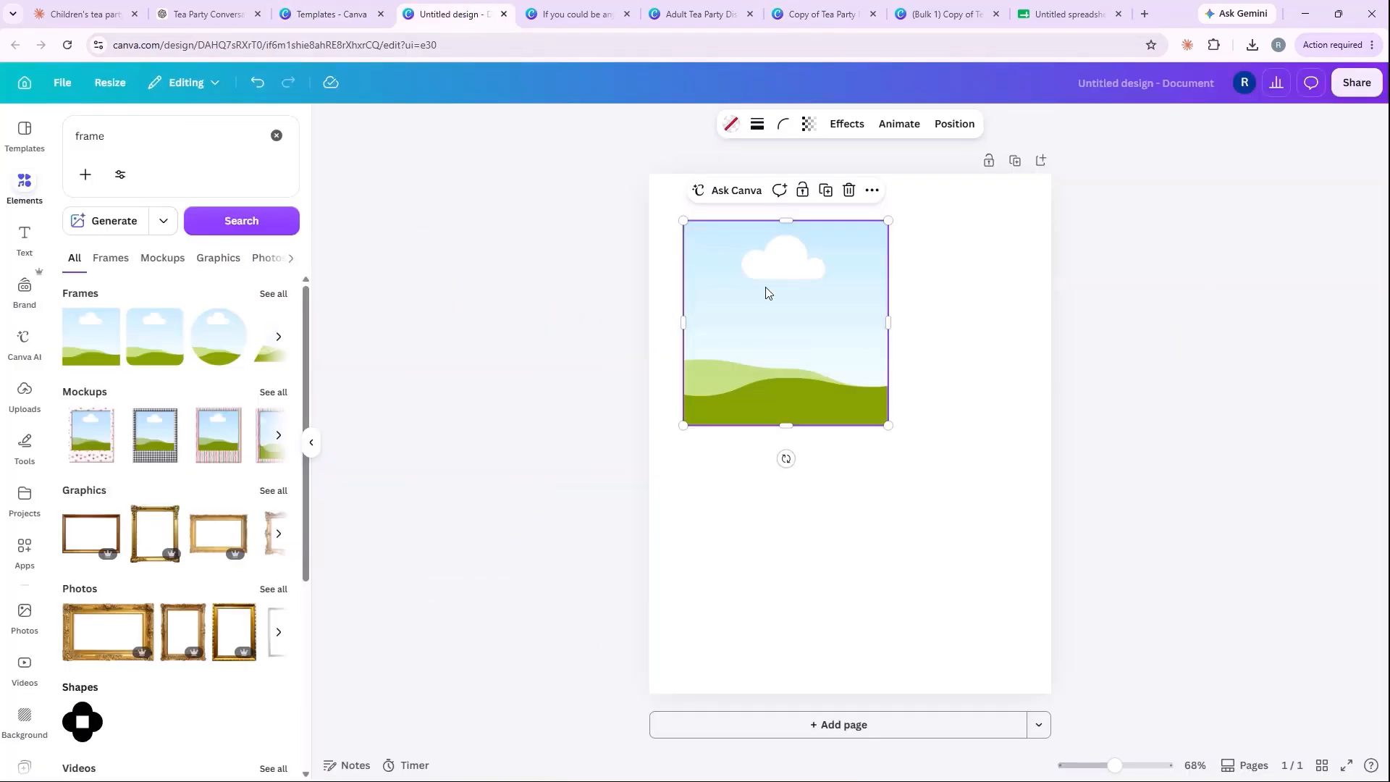
Step: Set the frame's width to 3.5 in and height to 5 in, and toggle its ratio lock
click(953, 125)
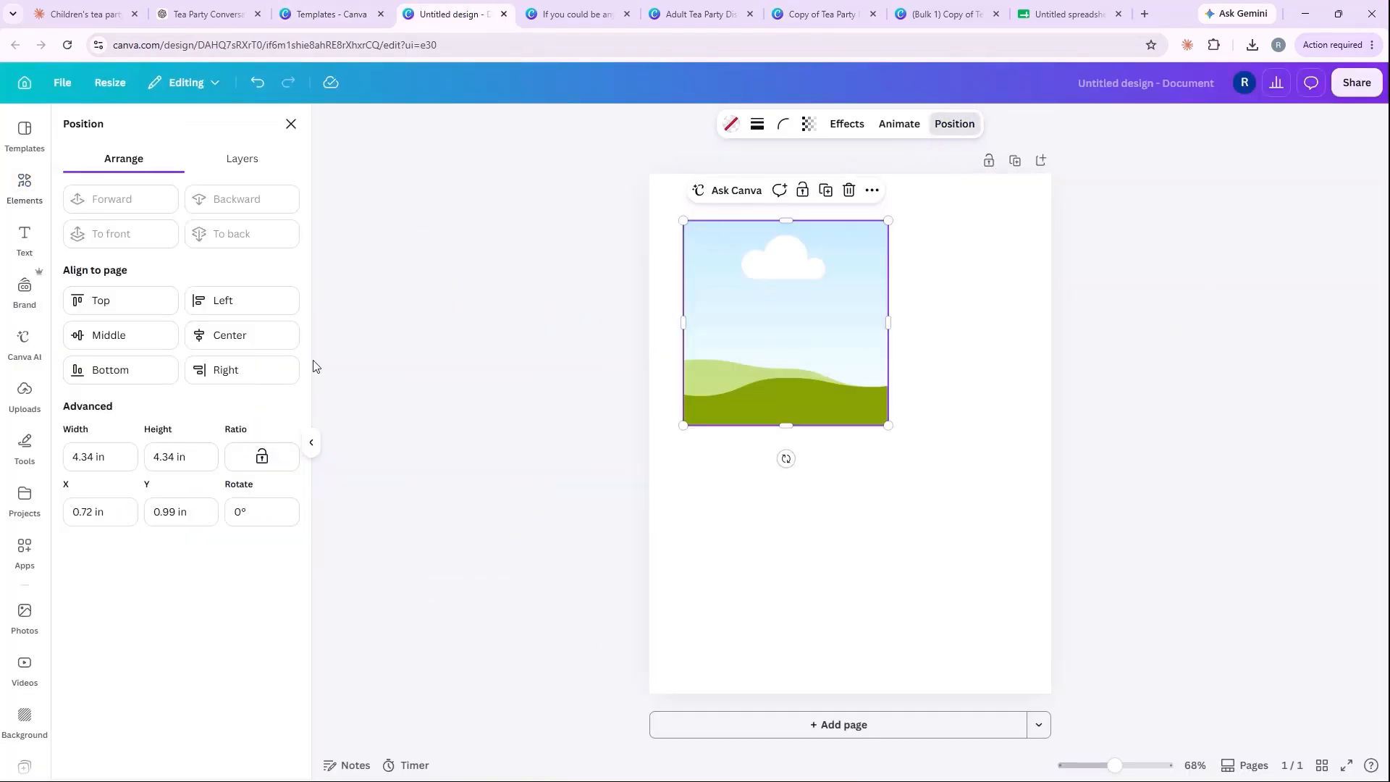
click(92, 456)
drag(92, 457, 73, 458)
text(3.5)
click(175, 457)
drag(175, 456, 152, 458)
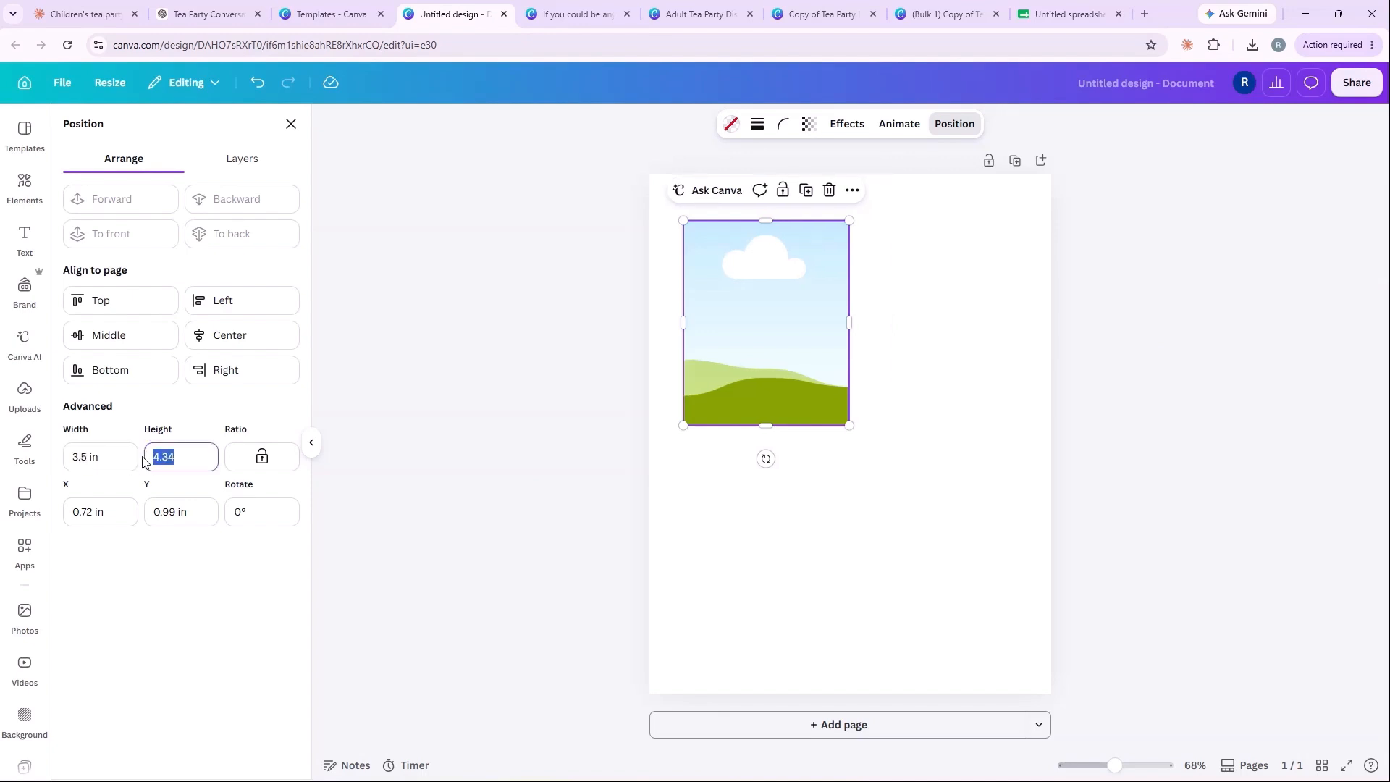
text(5)
key(Return)
click(259, 458)
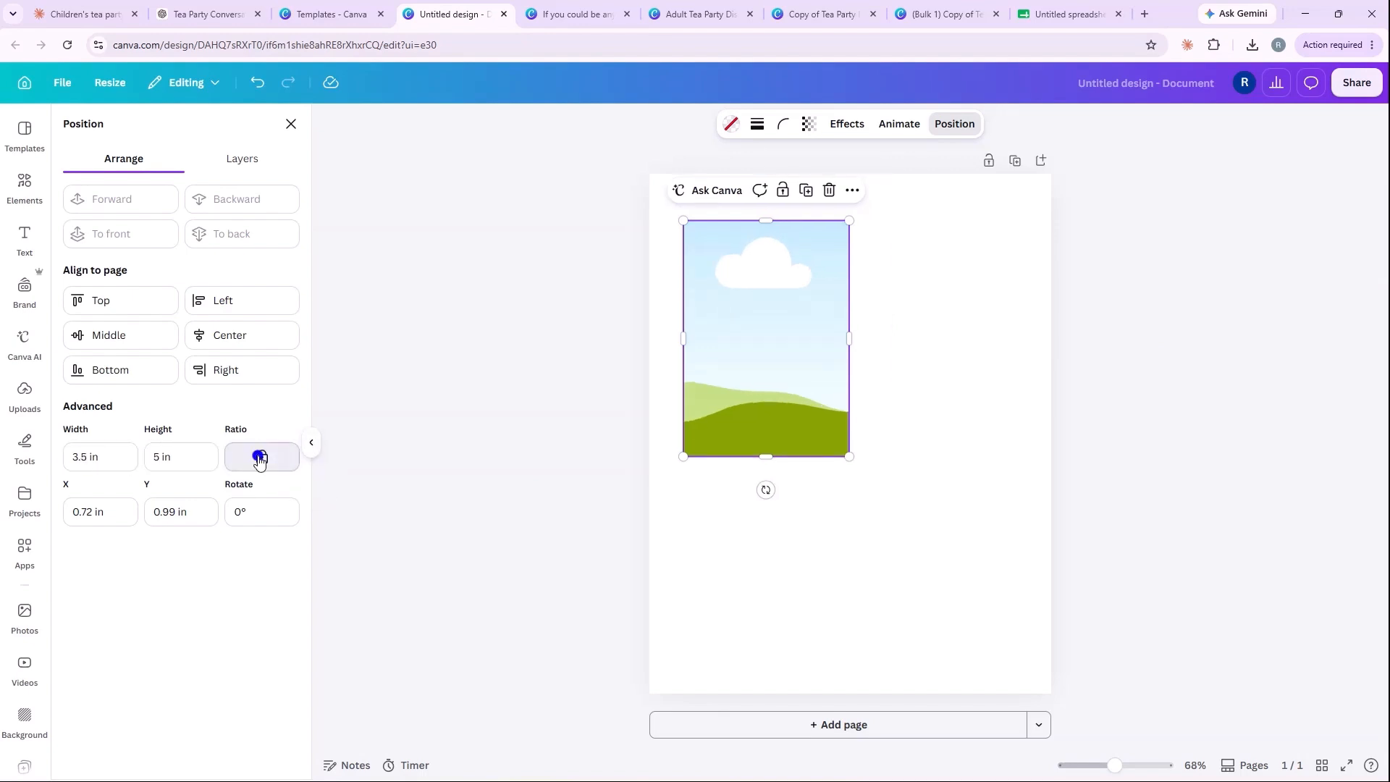
Step: Compare the resized frame with the size of the Copy of Tea Party Discussion Cards design and return to the frame
click(895, 367)
click(756, 347)
click(819, 16)
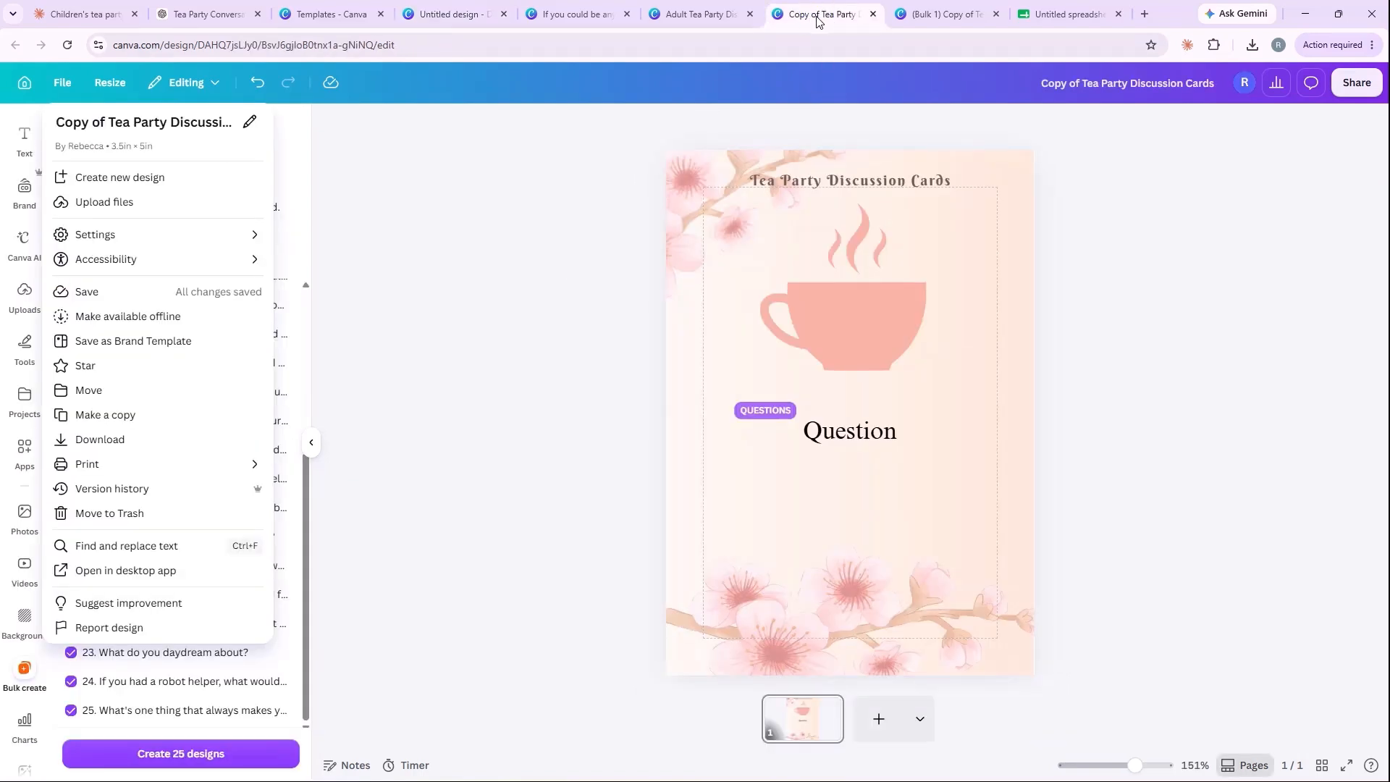
click(443, 16)
click(731, 345)
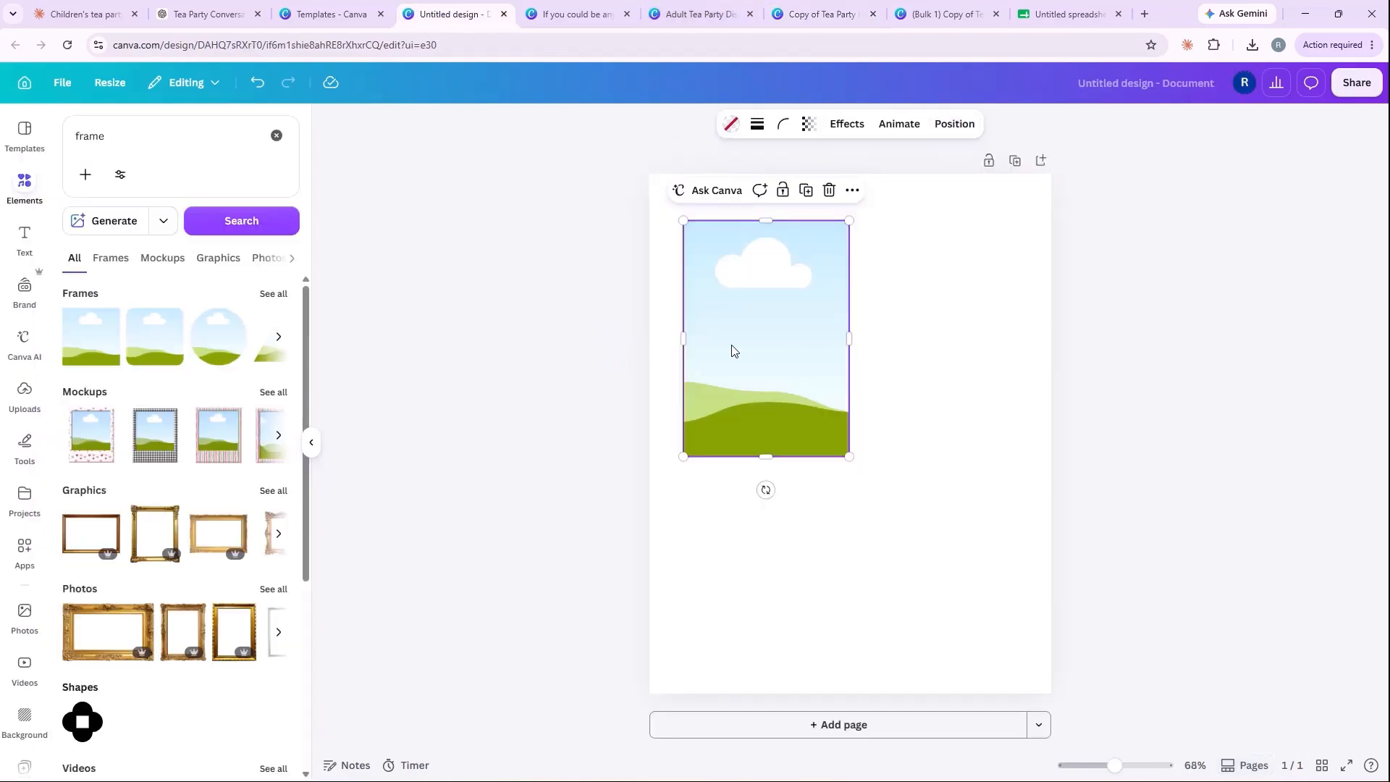
Step: Duplicate the card-sized frame into a grid of two columns and two rows, and center the grid on the page
click(941, 352)
click(821, 365)
key(ctrl+d)
drag(810, 372, 966, 363)
drag(614, 326, 922, 606)
key(ctrl+d)
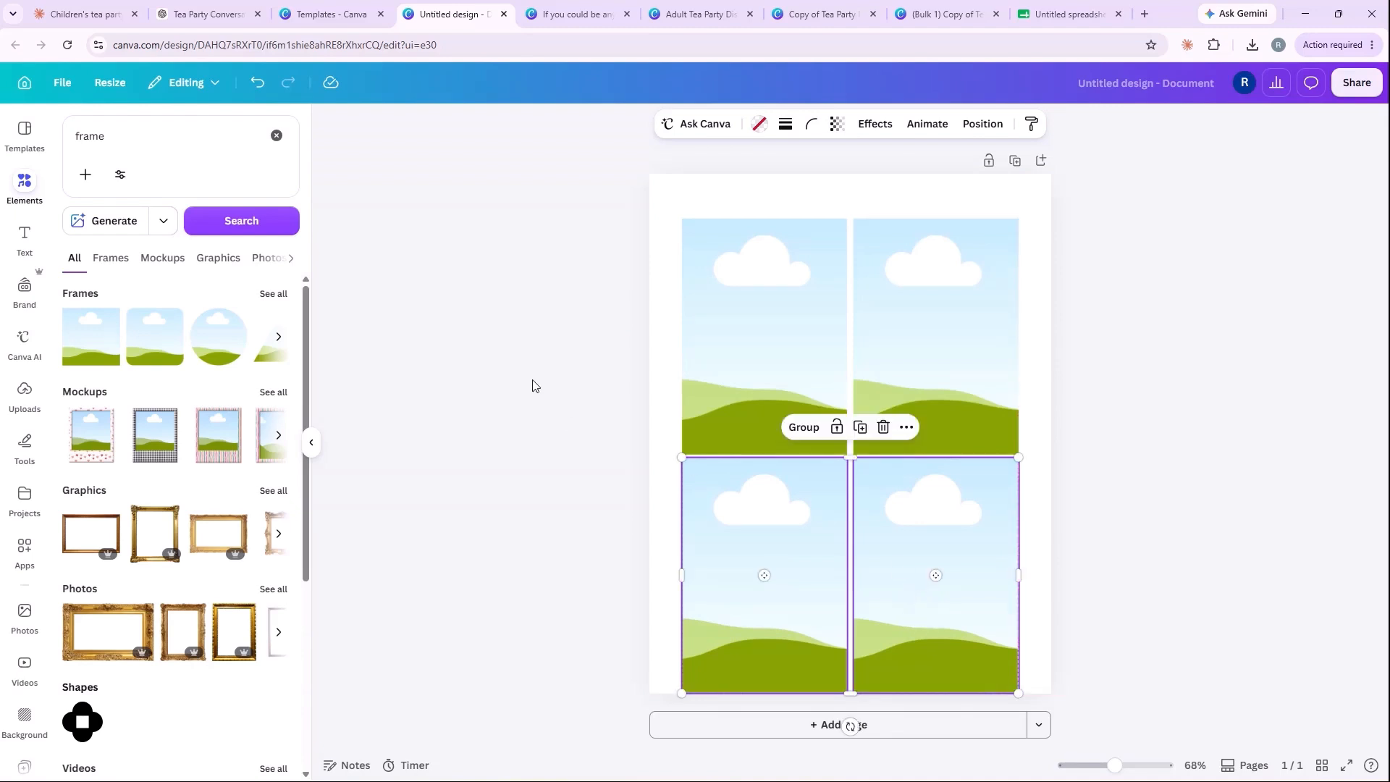
drag(546, 315, 950, 546)
drag(950, 545, 943, 548)
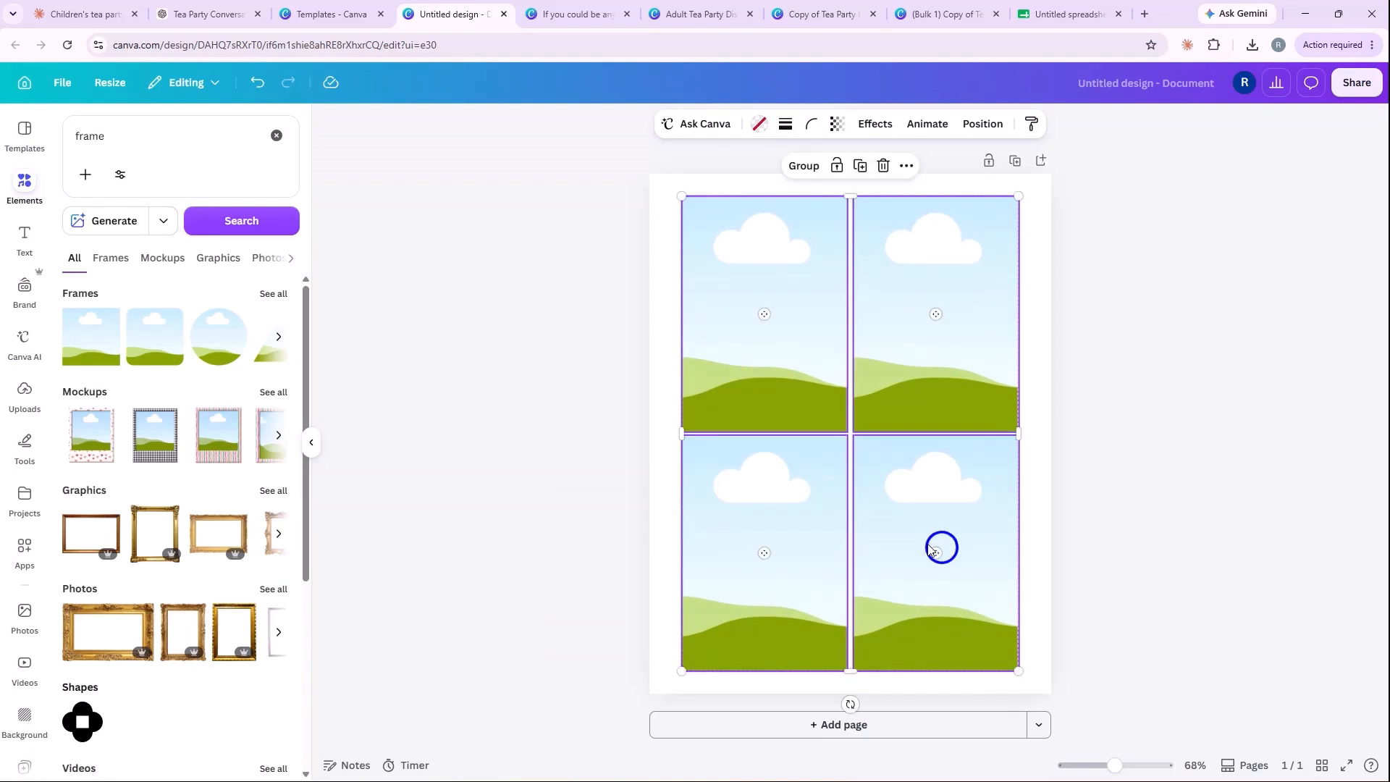
Step: Move the lower pair of frames slightly down to leave a small gap between the two rows
drag(642, 527, 900, 567)
drag(806, 533, 763, 554)
click(579, 535)
click(730, 534)
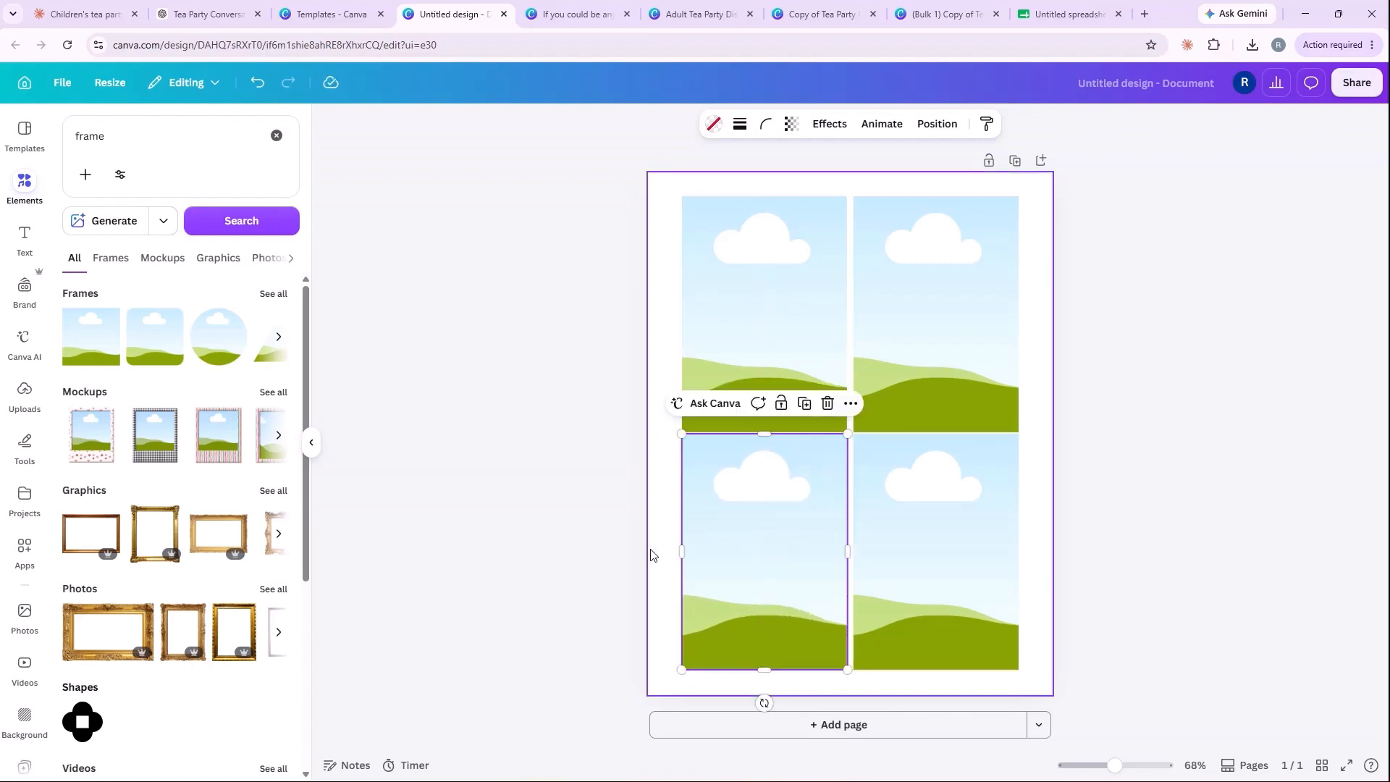
click(627, 548)
drag(625, 557, 886, 553)
click(538, 536)
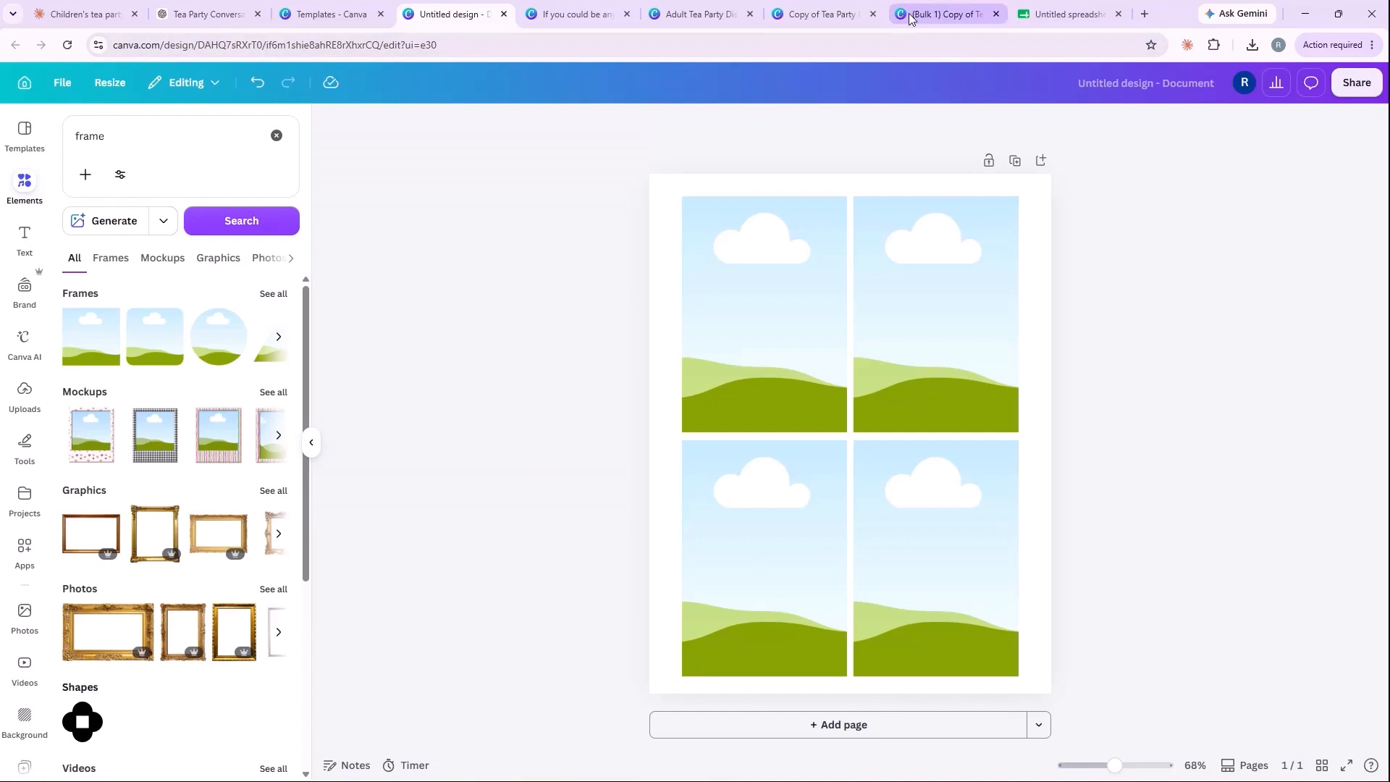
Step: Review the bulk-created question cards alongside the page holding the four-frame print layout
click(941, 14)
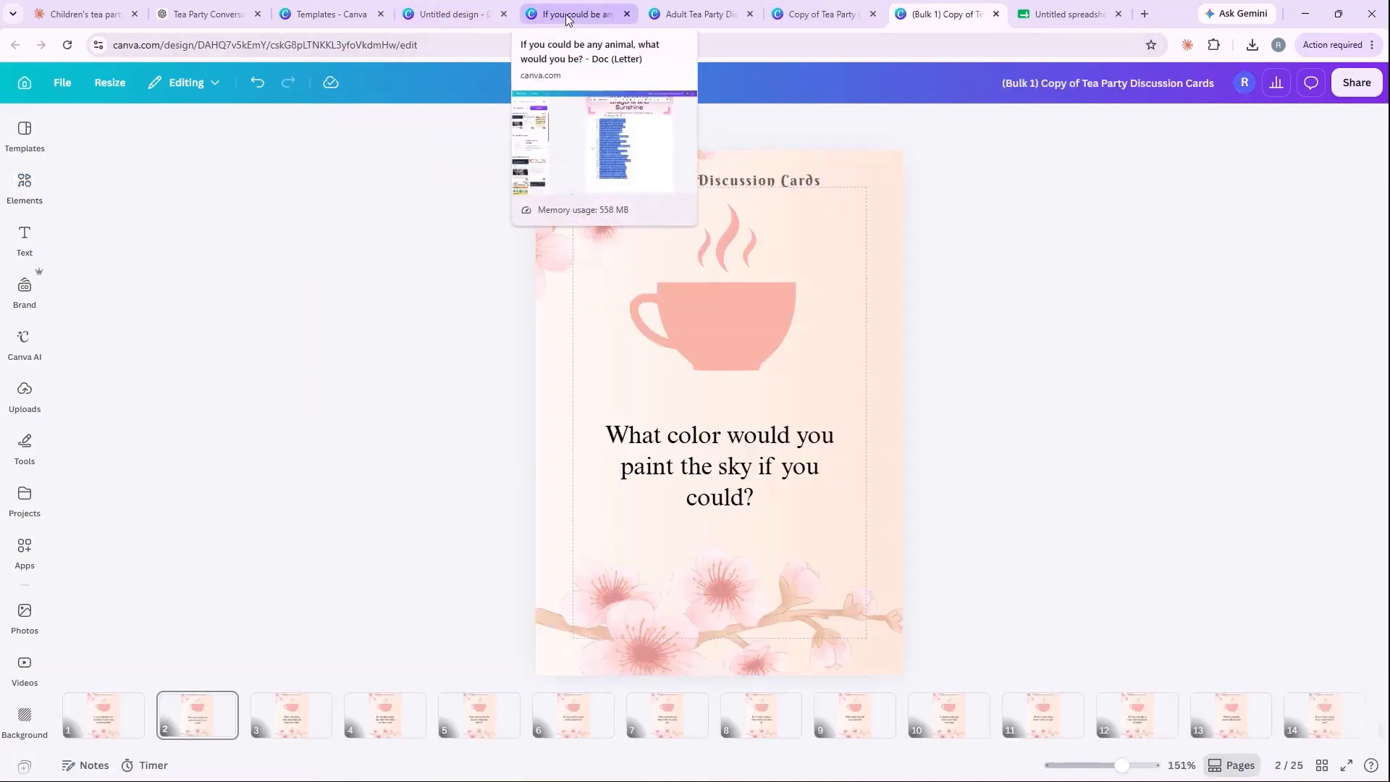
click(452, 14)
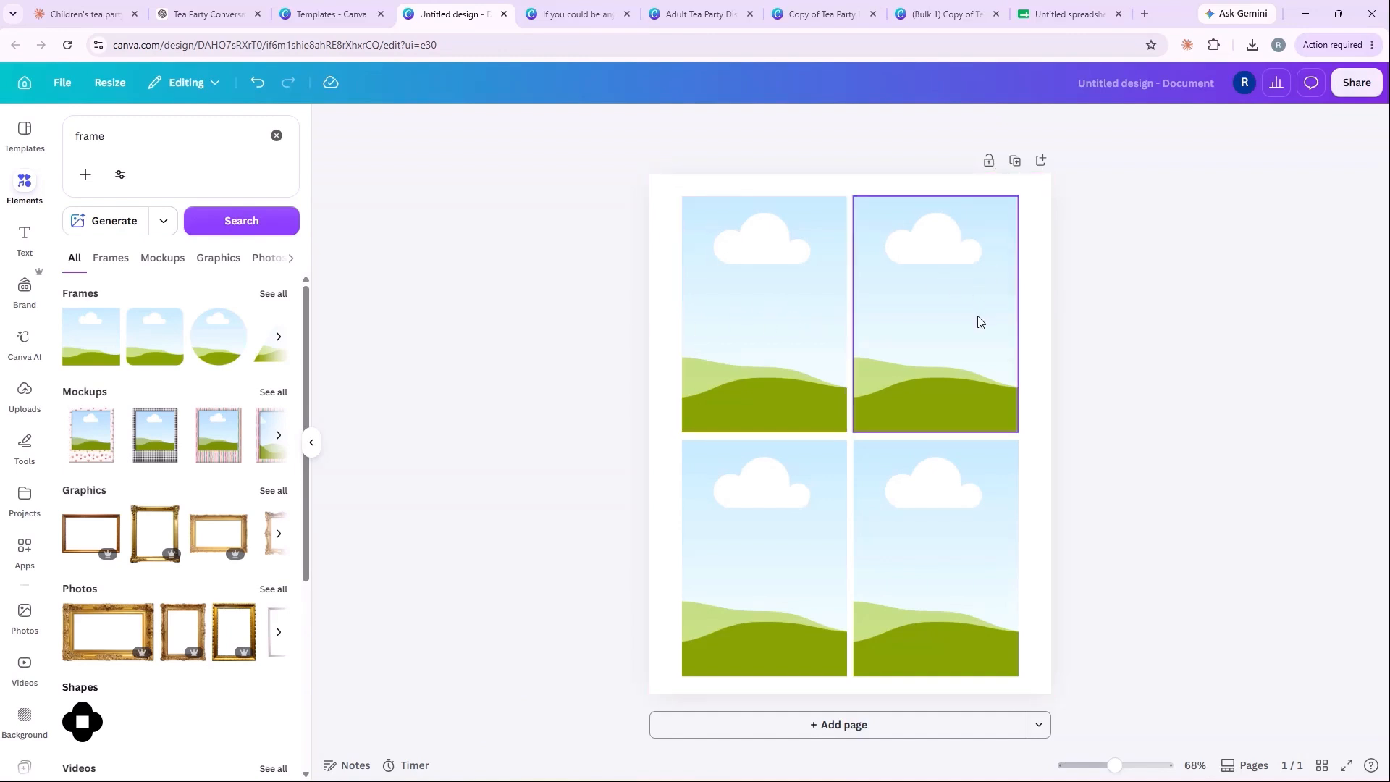
click(934, 13)
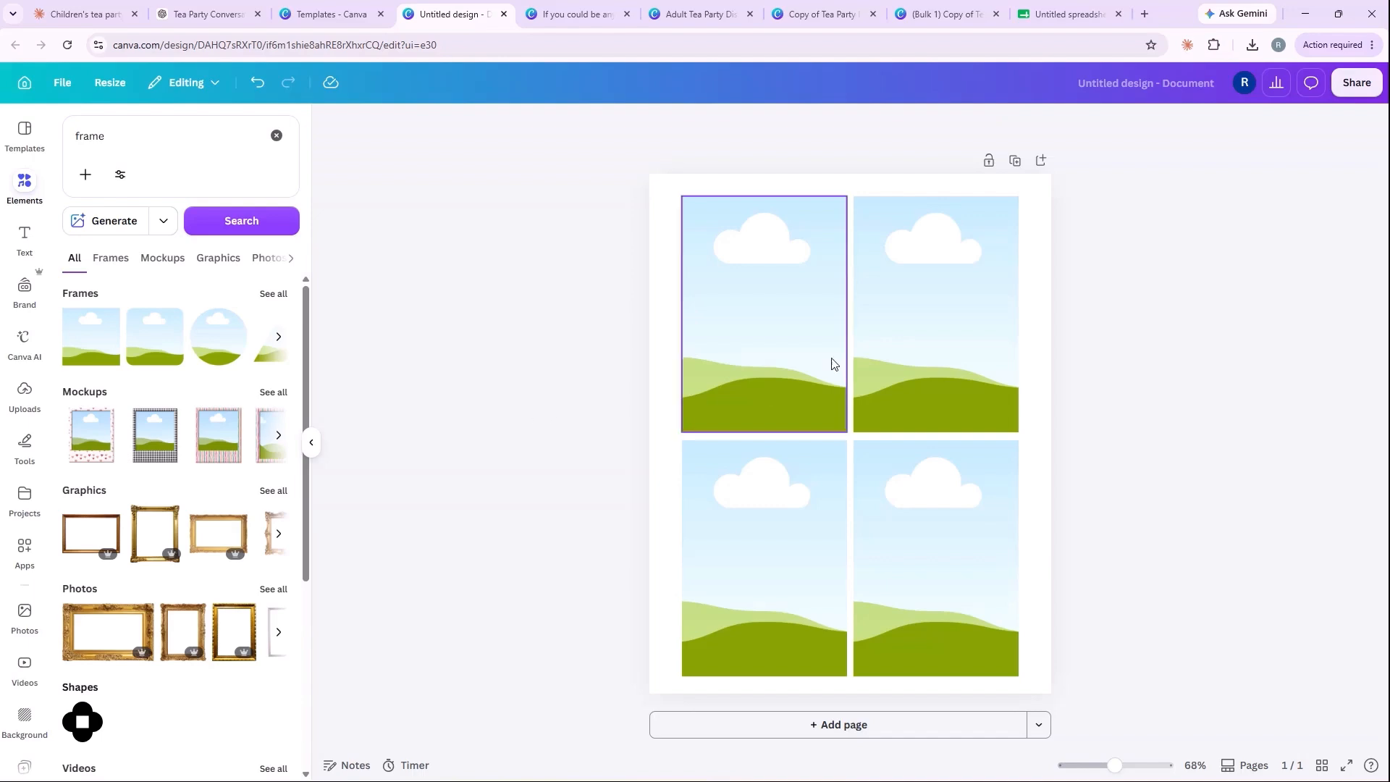
Step: Switch to the Google Sheets questions spreadsheet and add a new blank sheet to it
click(1044, 8)
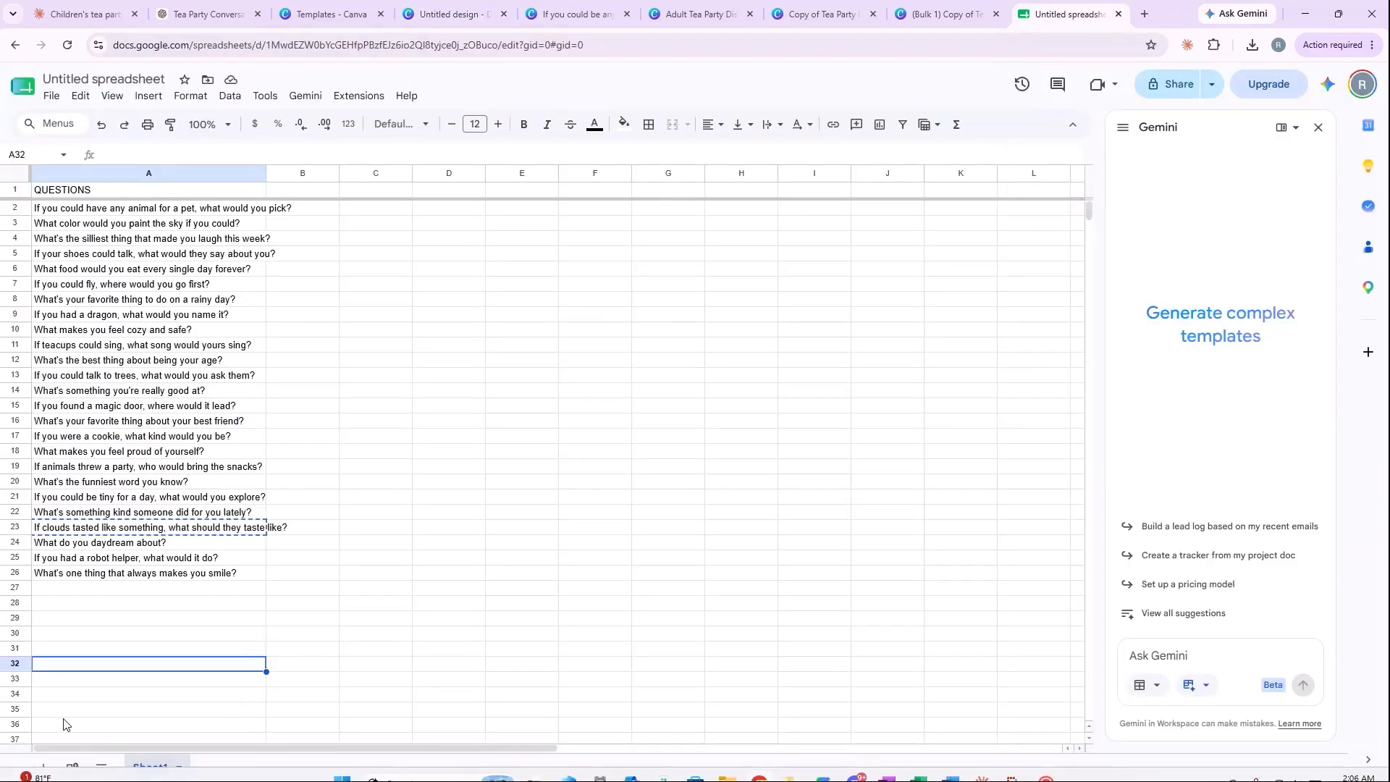
click(43, 768)
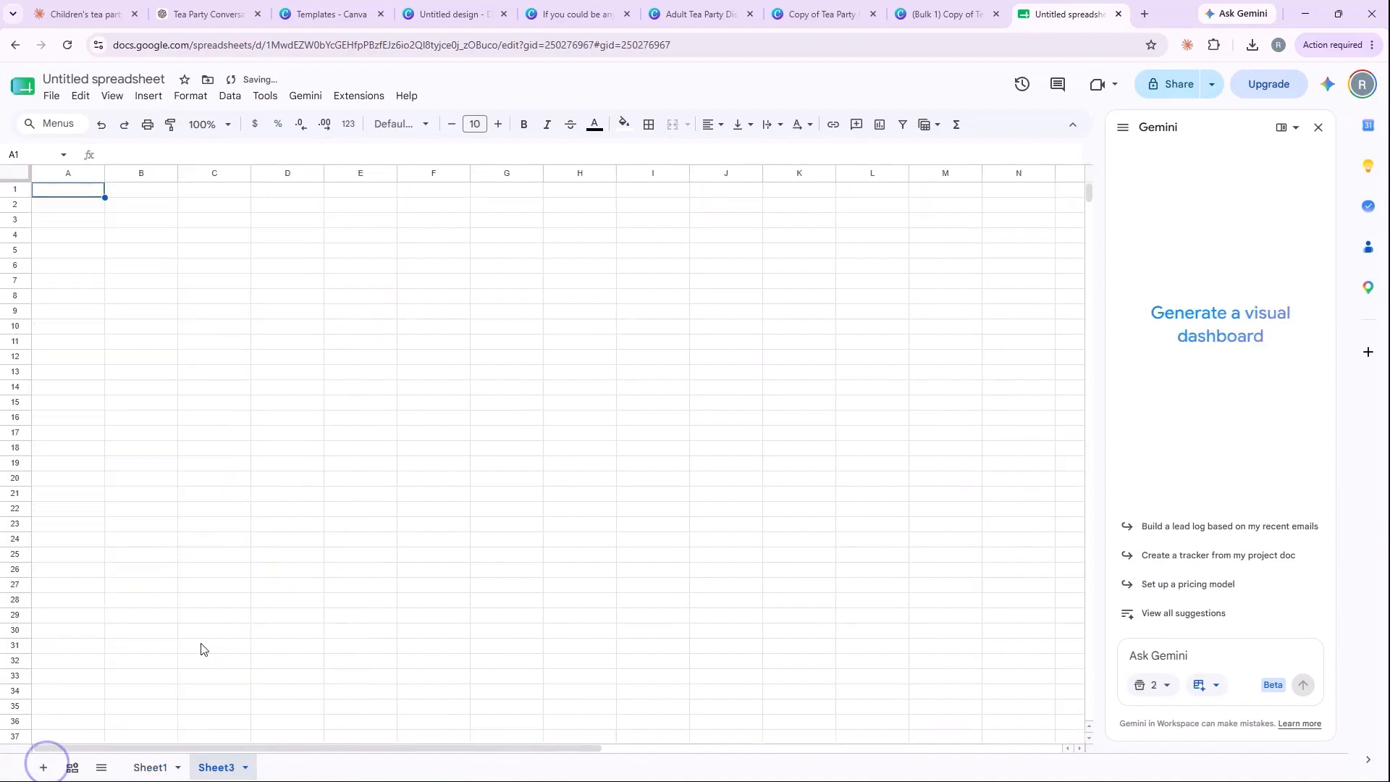
Step: Rename the new blank sheet as adult
click(246, 768)
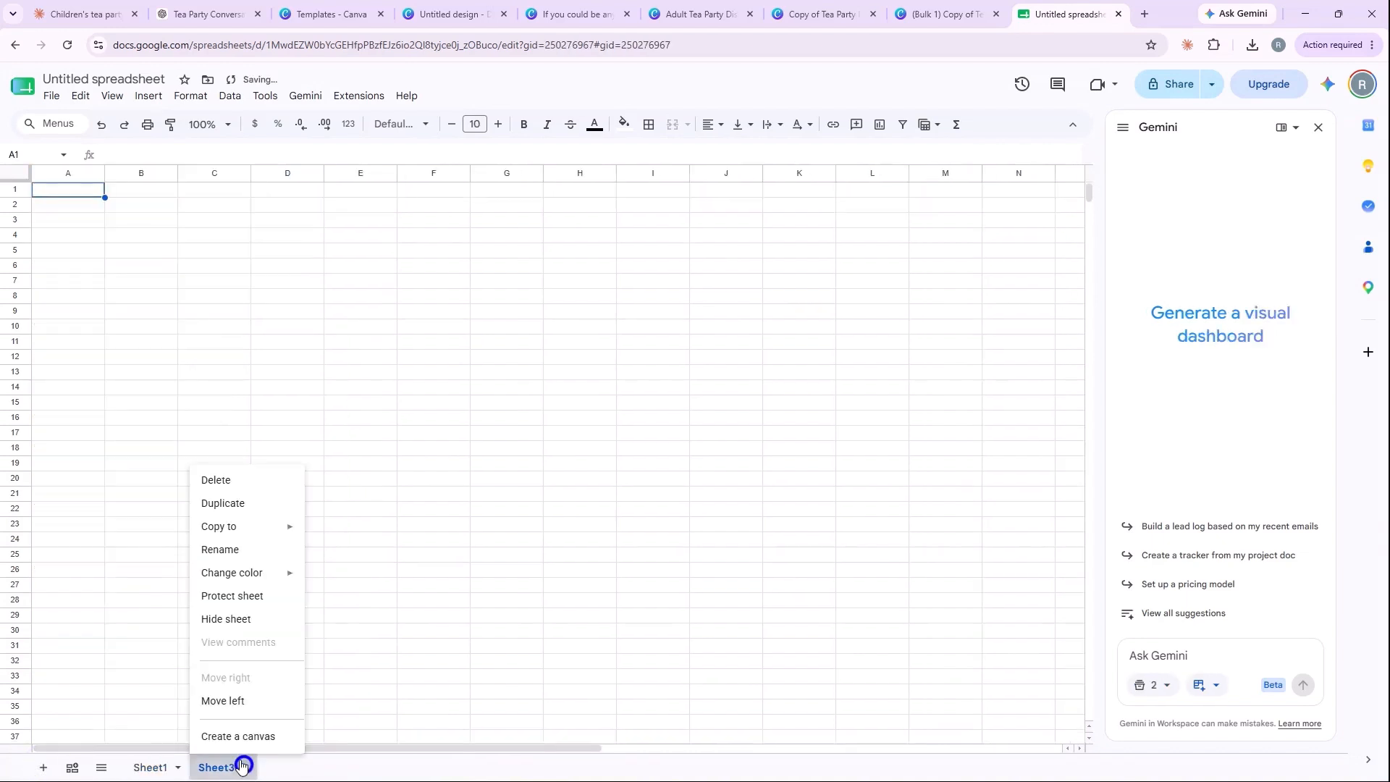
click(221, 558)
text(adult)
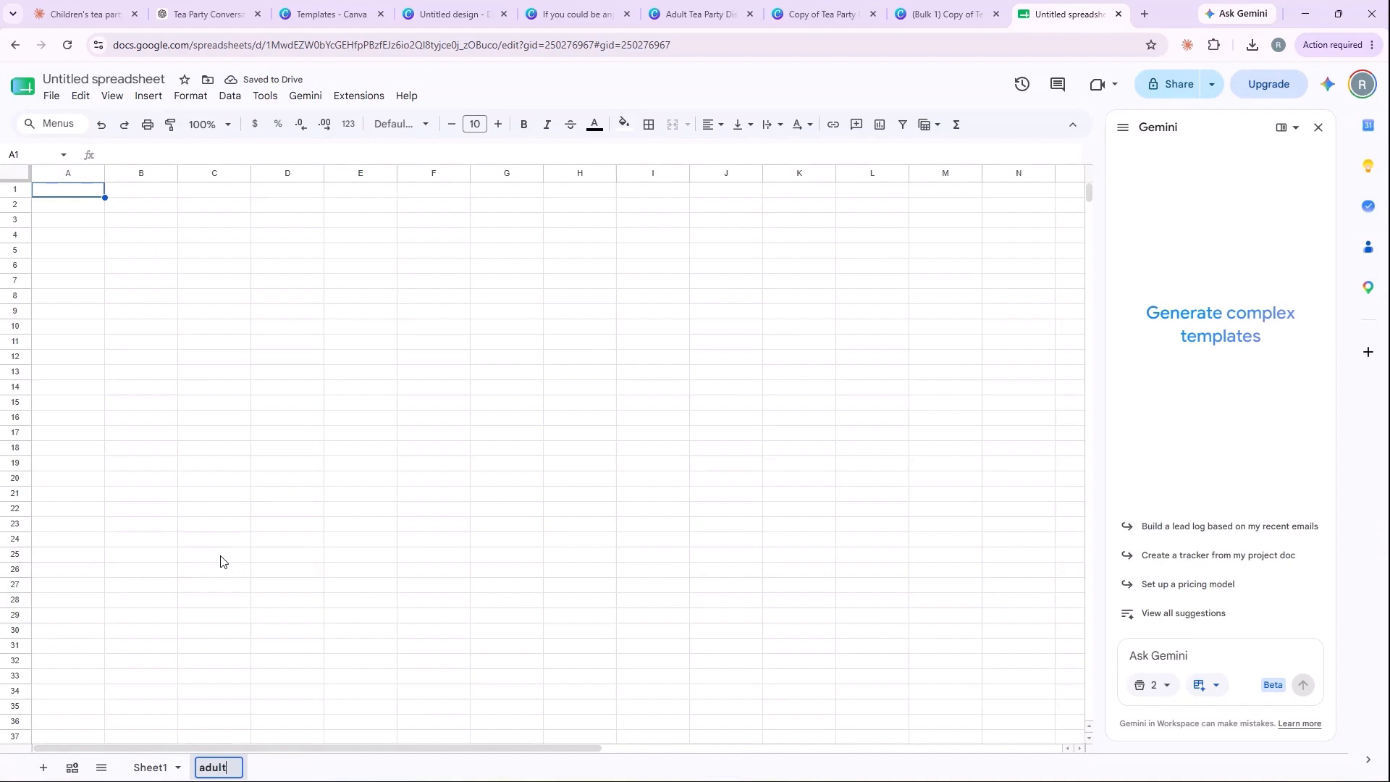
click(500, 434)
Step: Widen column A and enter the header QUESTIONS in cell A1
drag(105, 174, 249, 181)
click(119, 190)
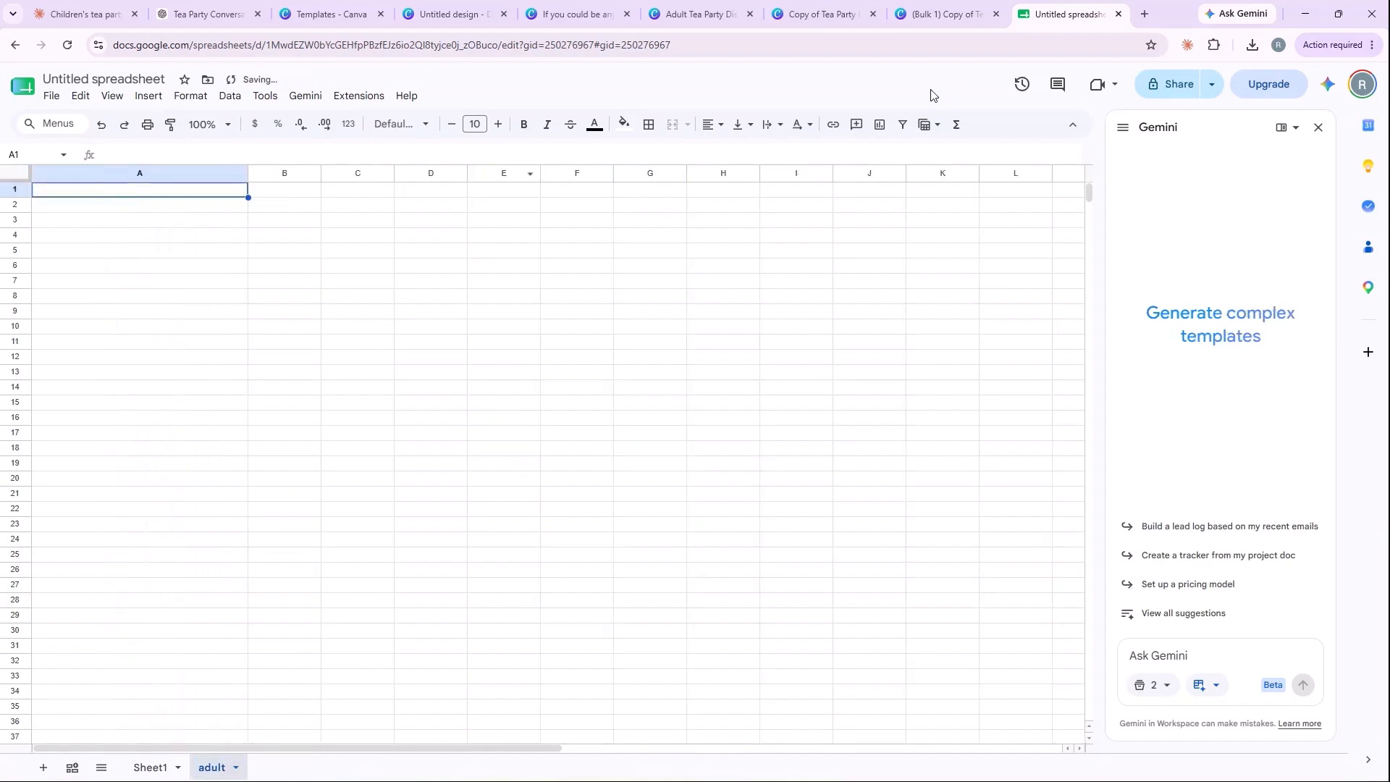
text(Q)
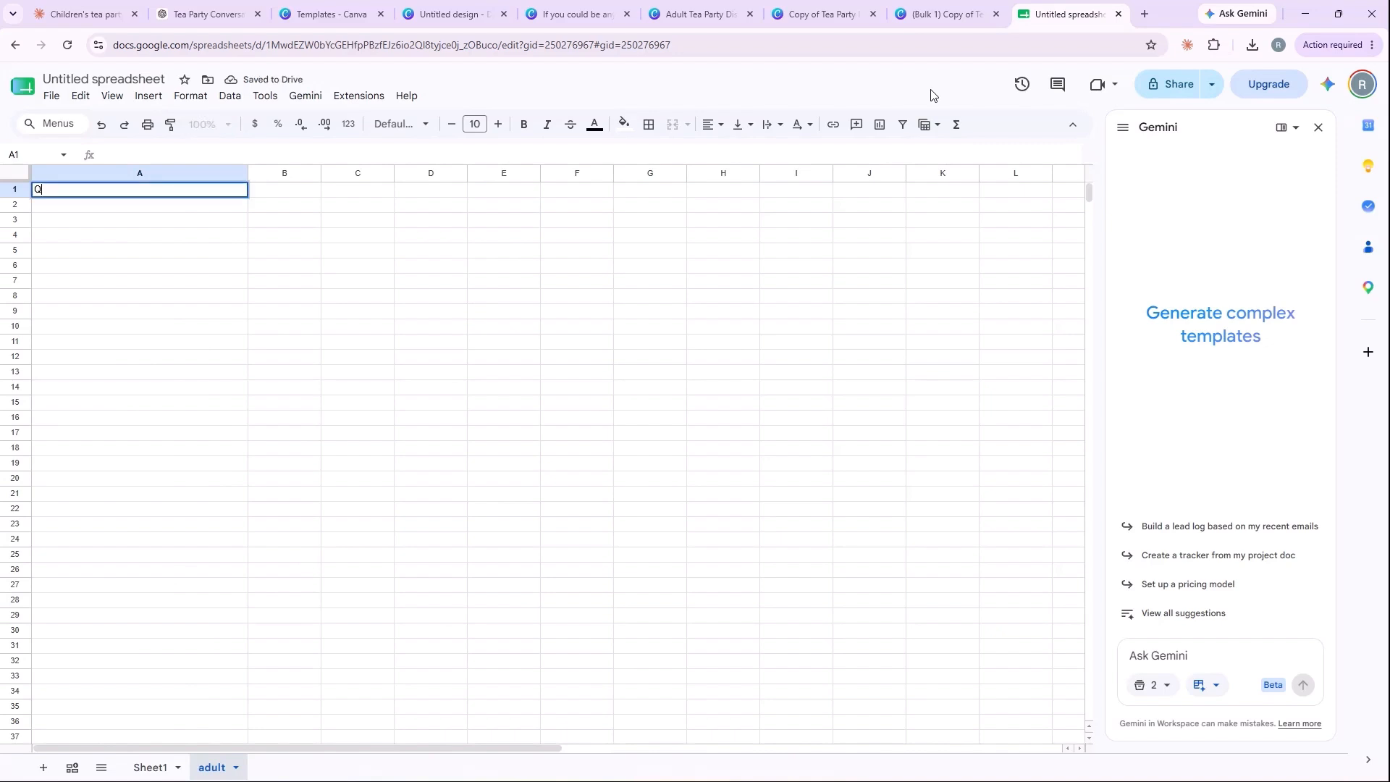
text(UESTIONS)
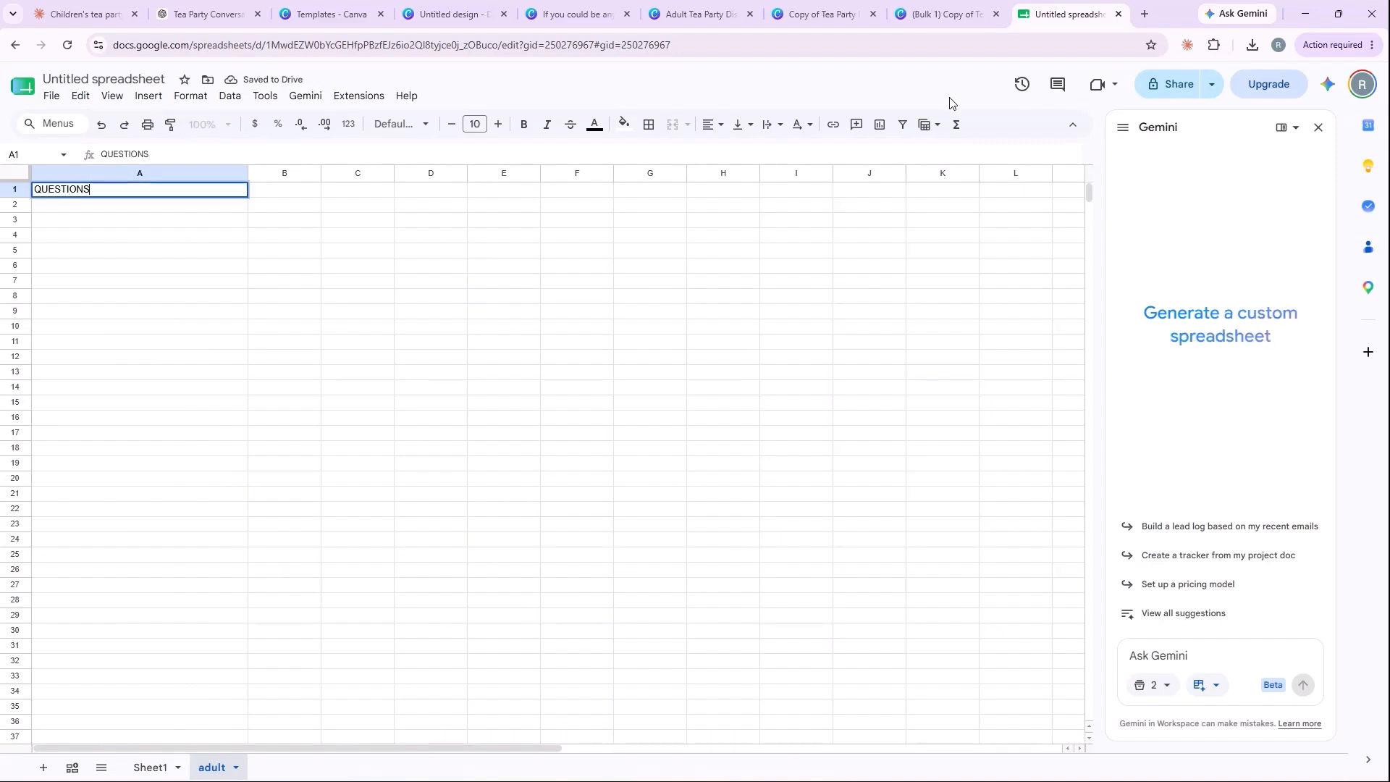
Step: Copy the 25 adult tea party questions from the ChatGPT conversation and paste them into column A of the adult sheet, starting at A2
click(233, 205)
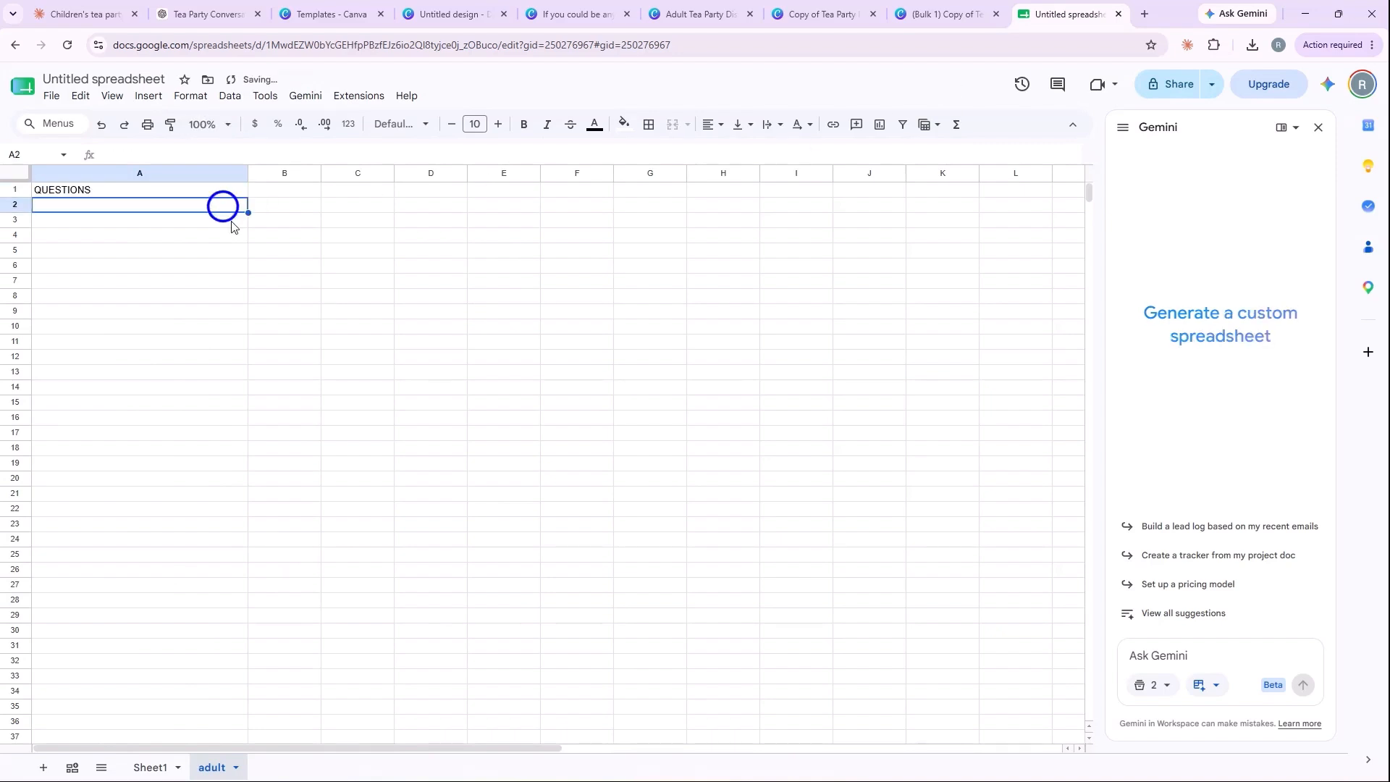
click(193, 14)
drag(482, 203, 807, 617)
key(ctrl+c)
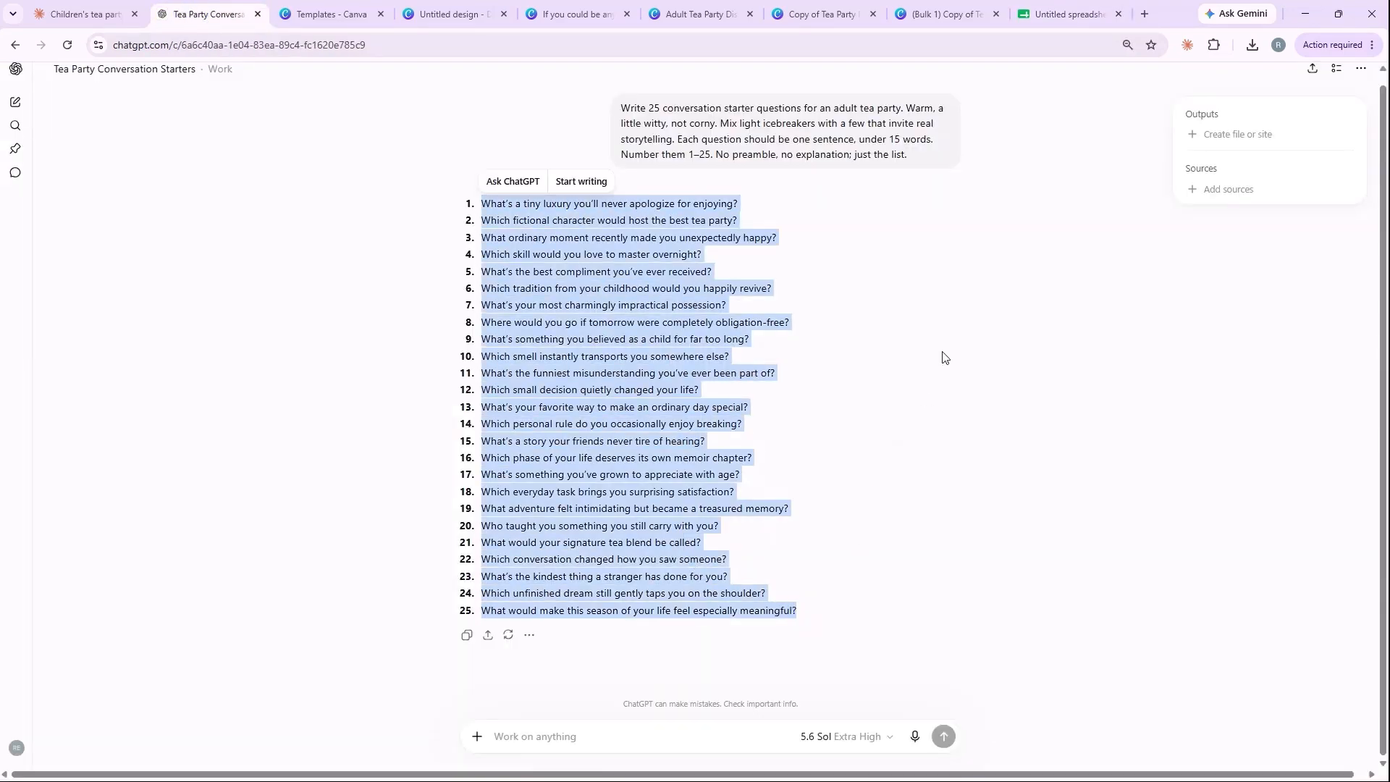
click(1043, 14)
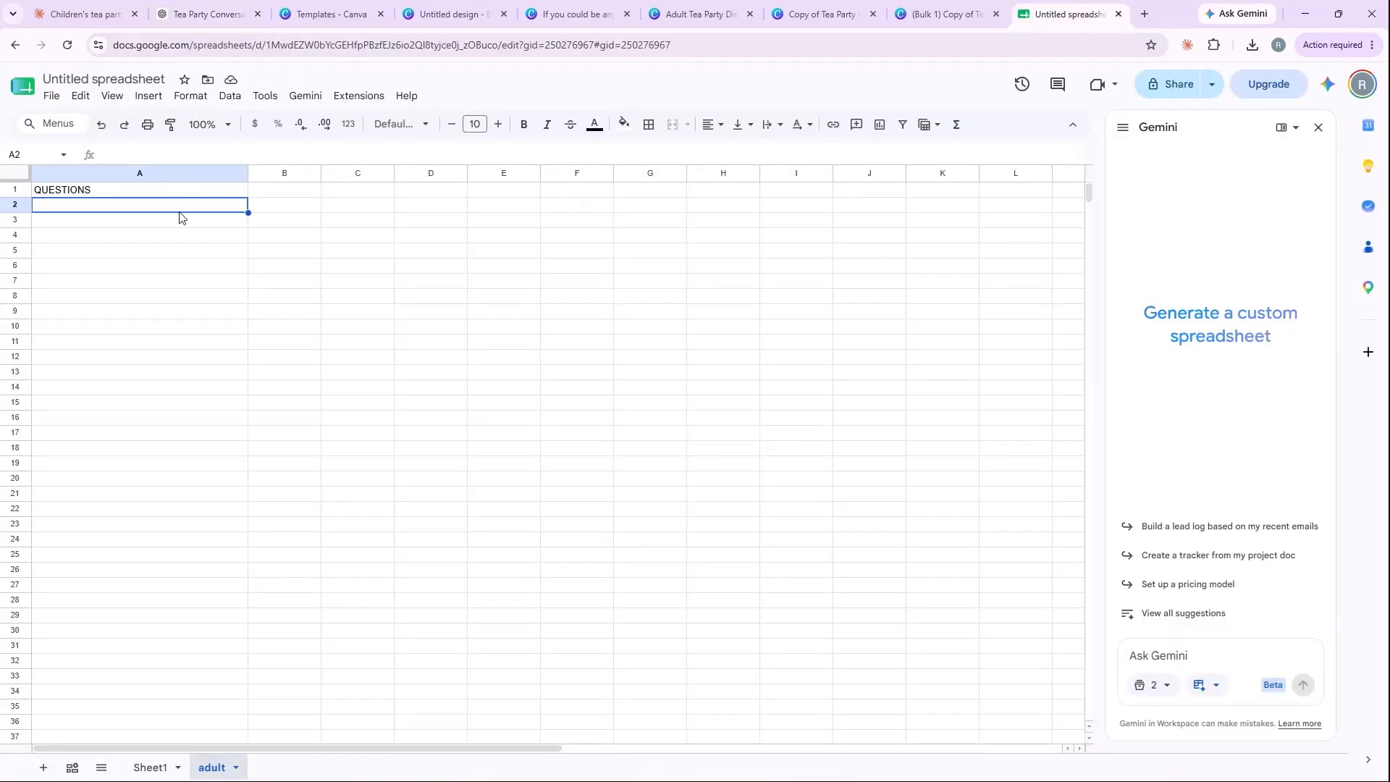
key(ctrl+v)
click(340, 266)
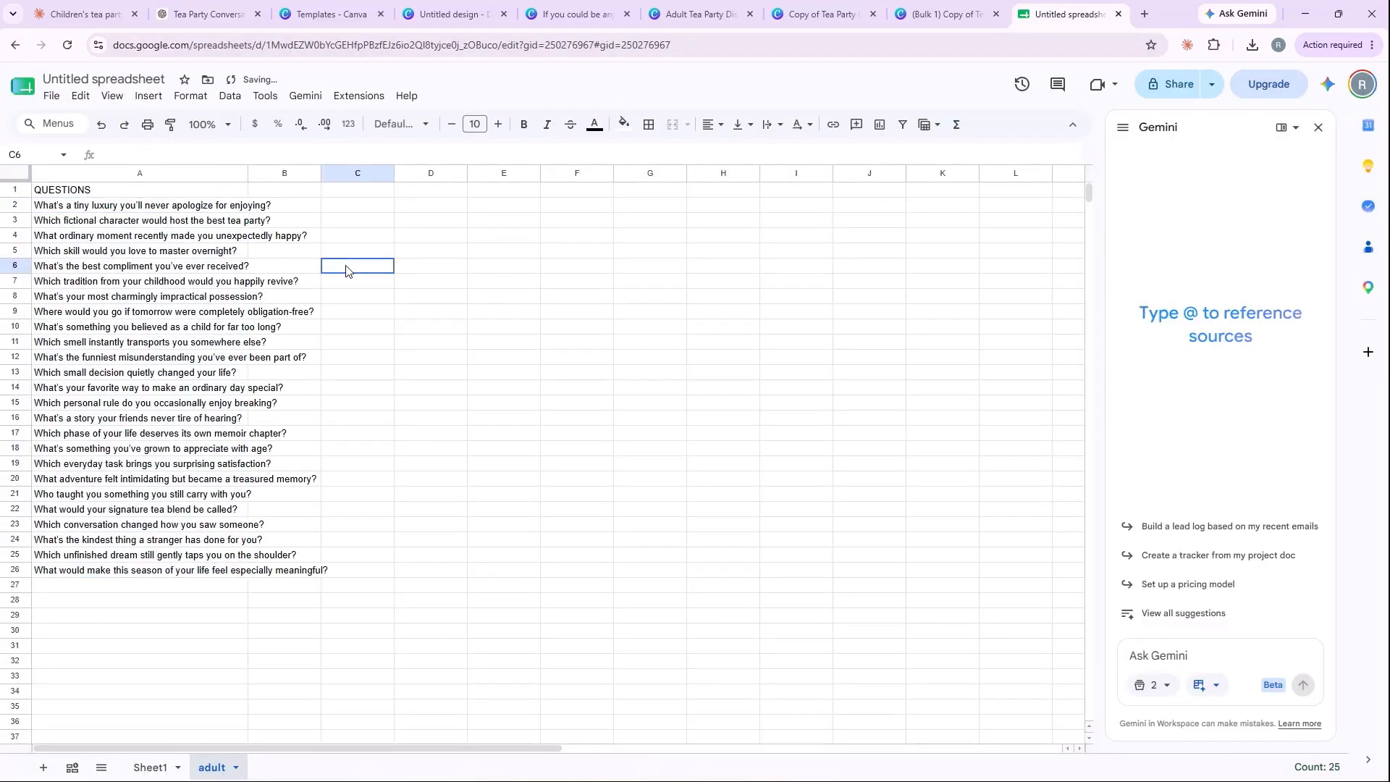
Step: Download the adult sheet as a CSV file, replacing the existing ADULT file in Downloads
click(70, 95)
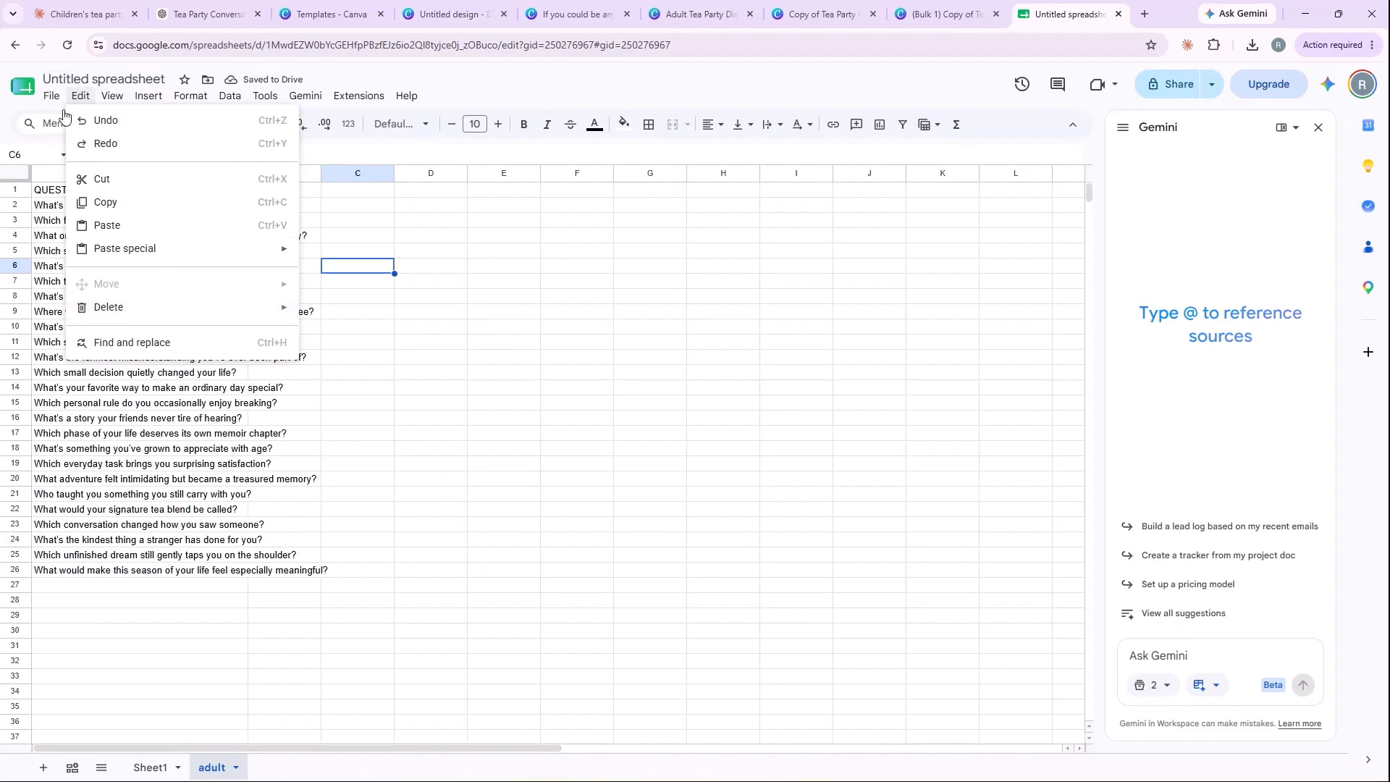
mouse_move(51, 96)
mouse_move(242, 278)
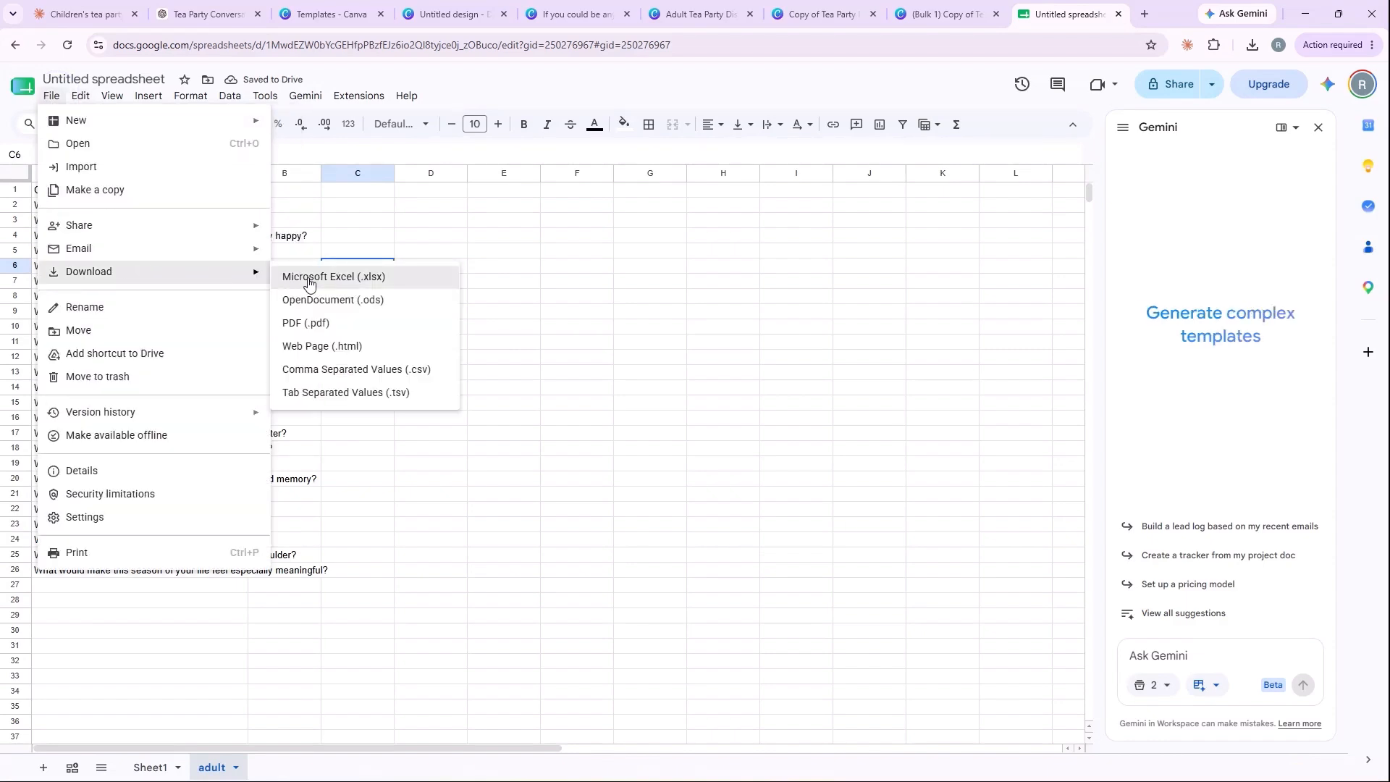
click(355, 371)
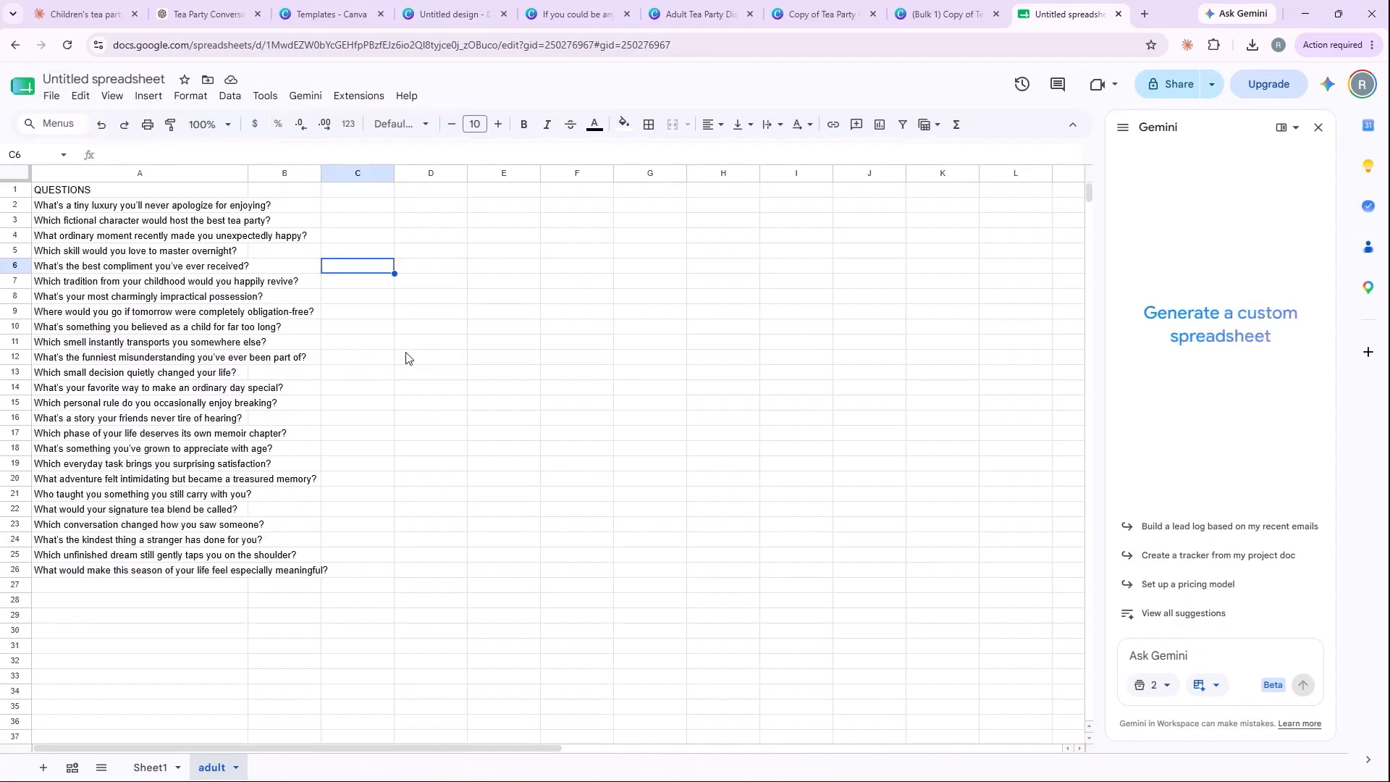
click(329, 137)
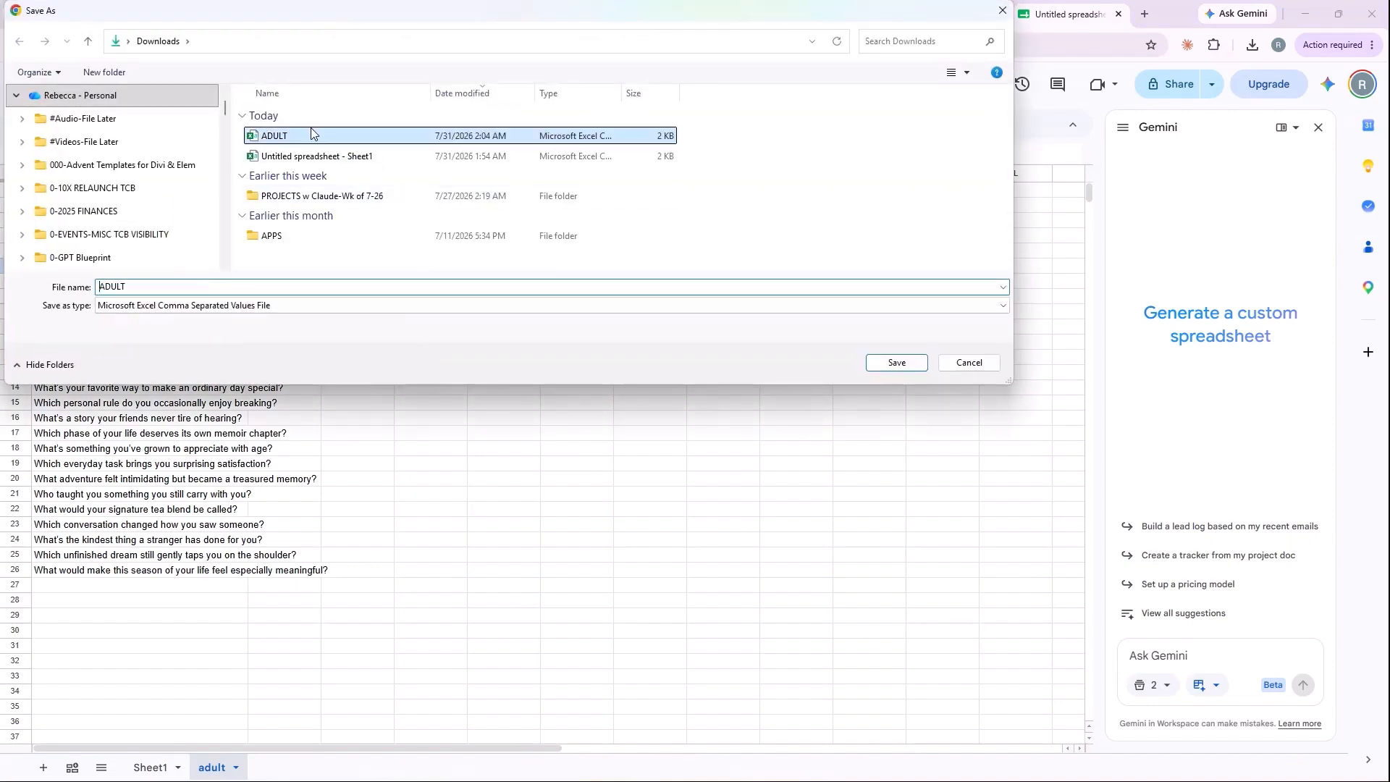
click(884, 360)
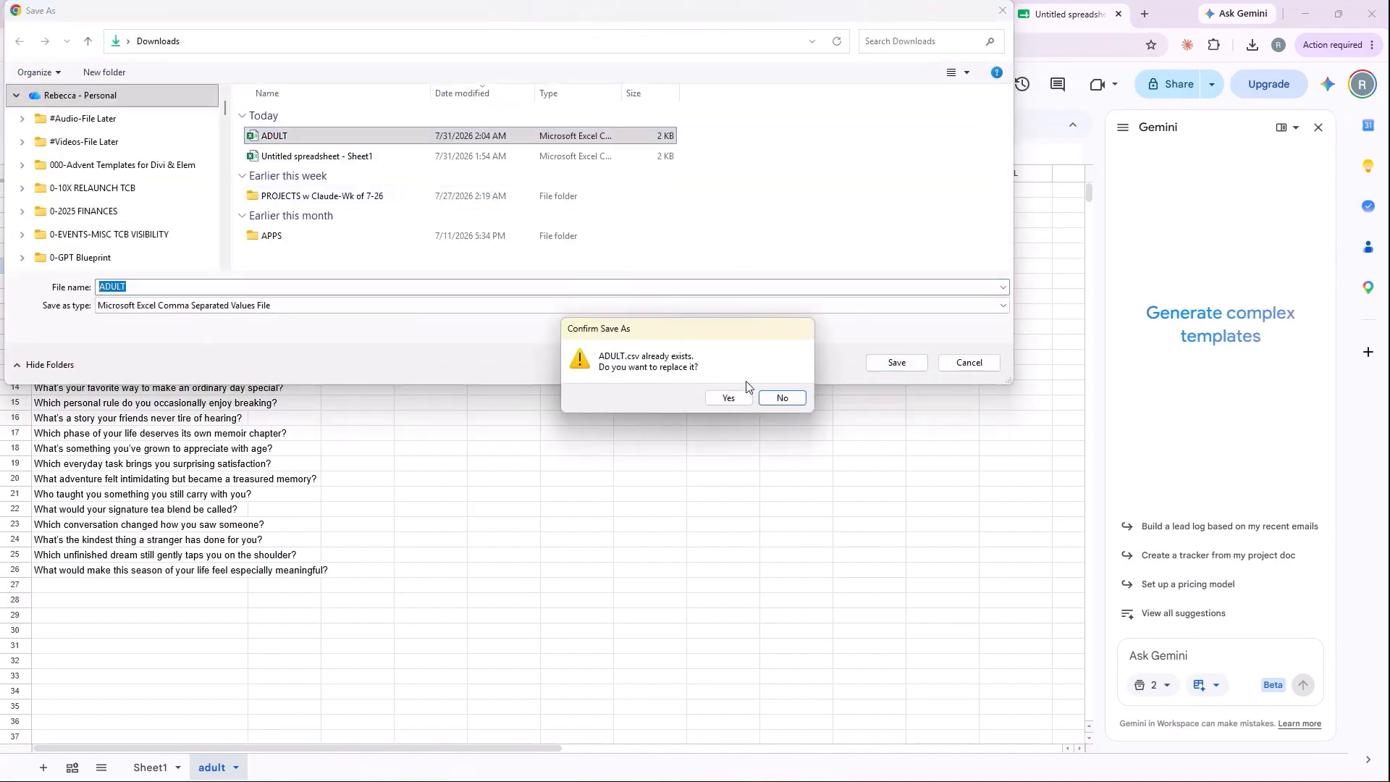
click(726, 396)
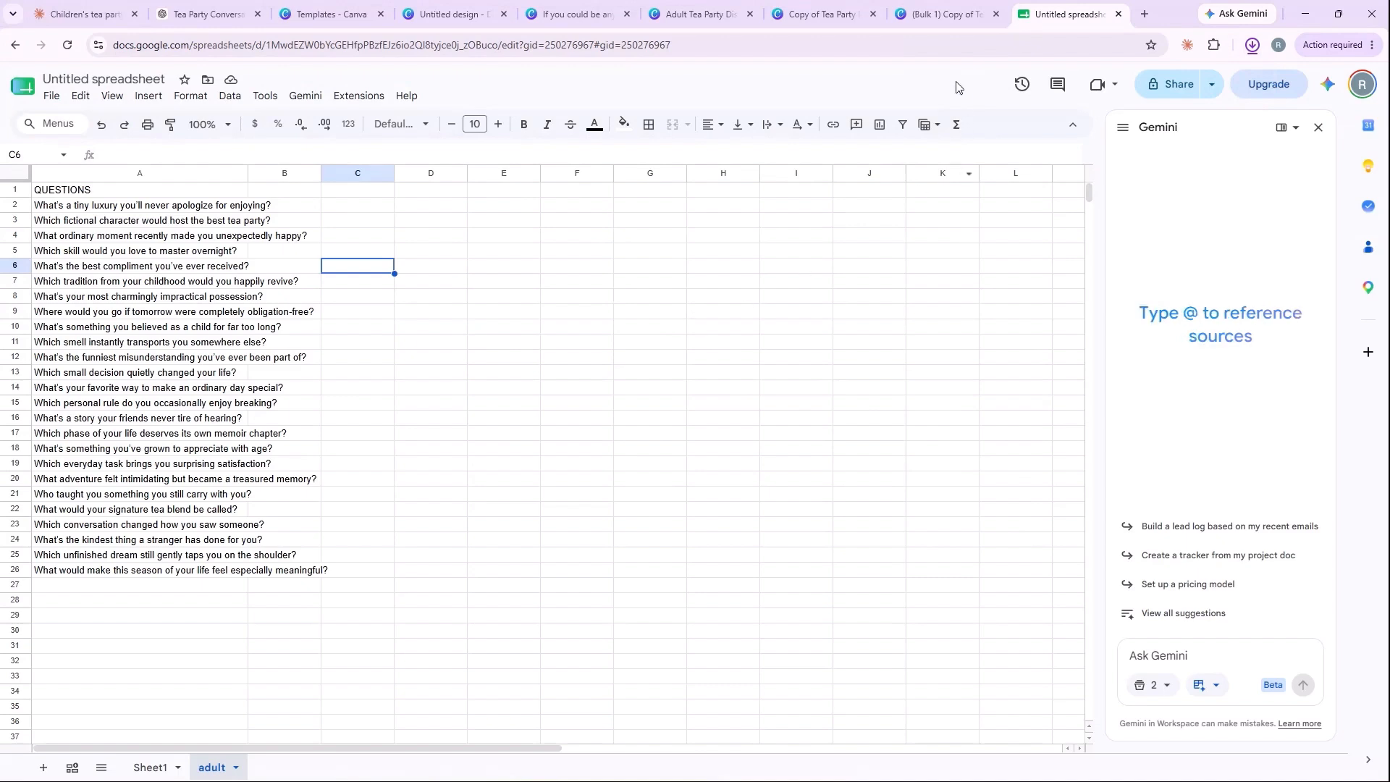
Step: Switch to the Adult Tea Party Discussion Cards design in Canva and upload the ADULT CSV file as its Bulk create data
click(705, 18)
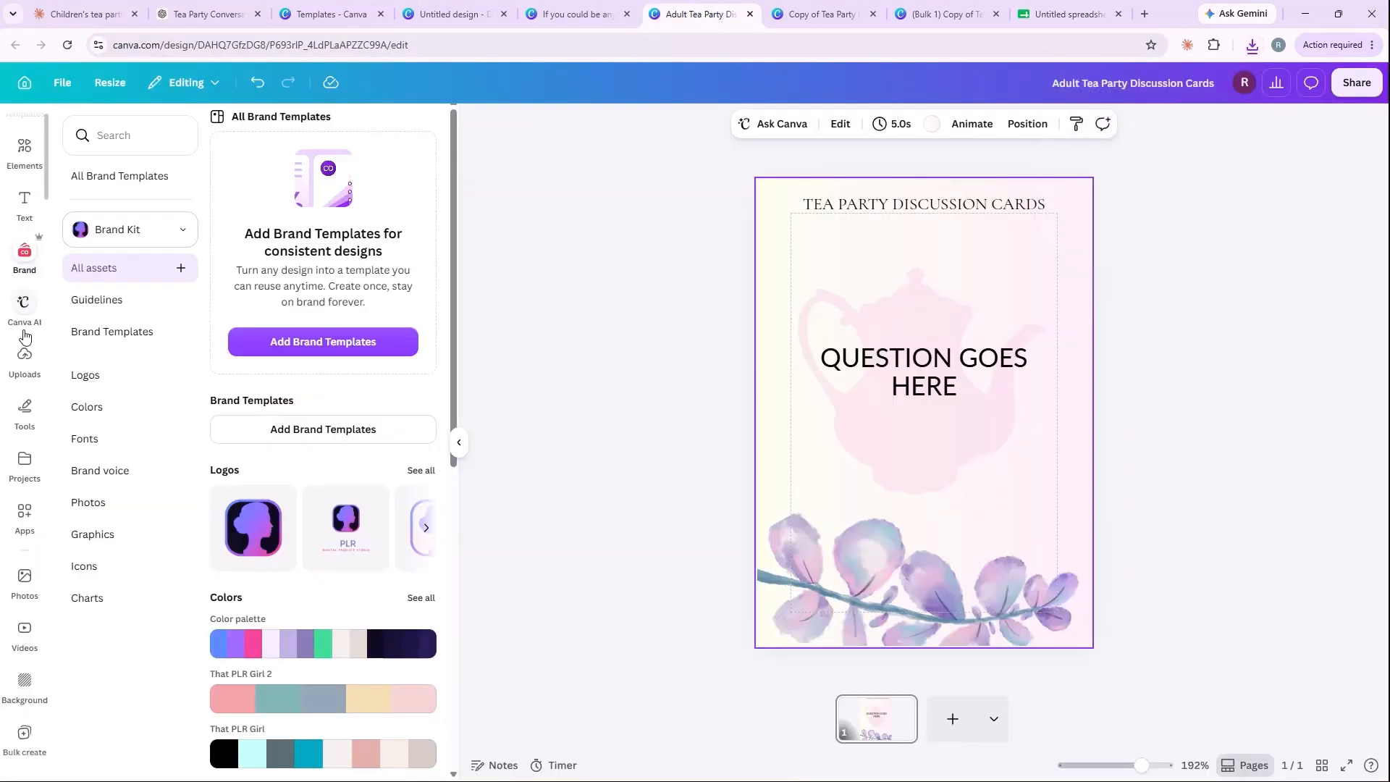
click(25, 514)
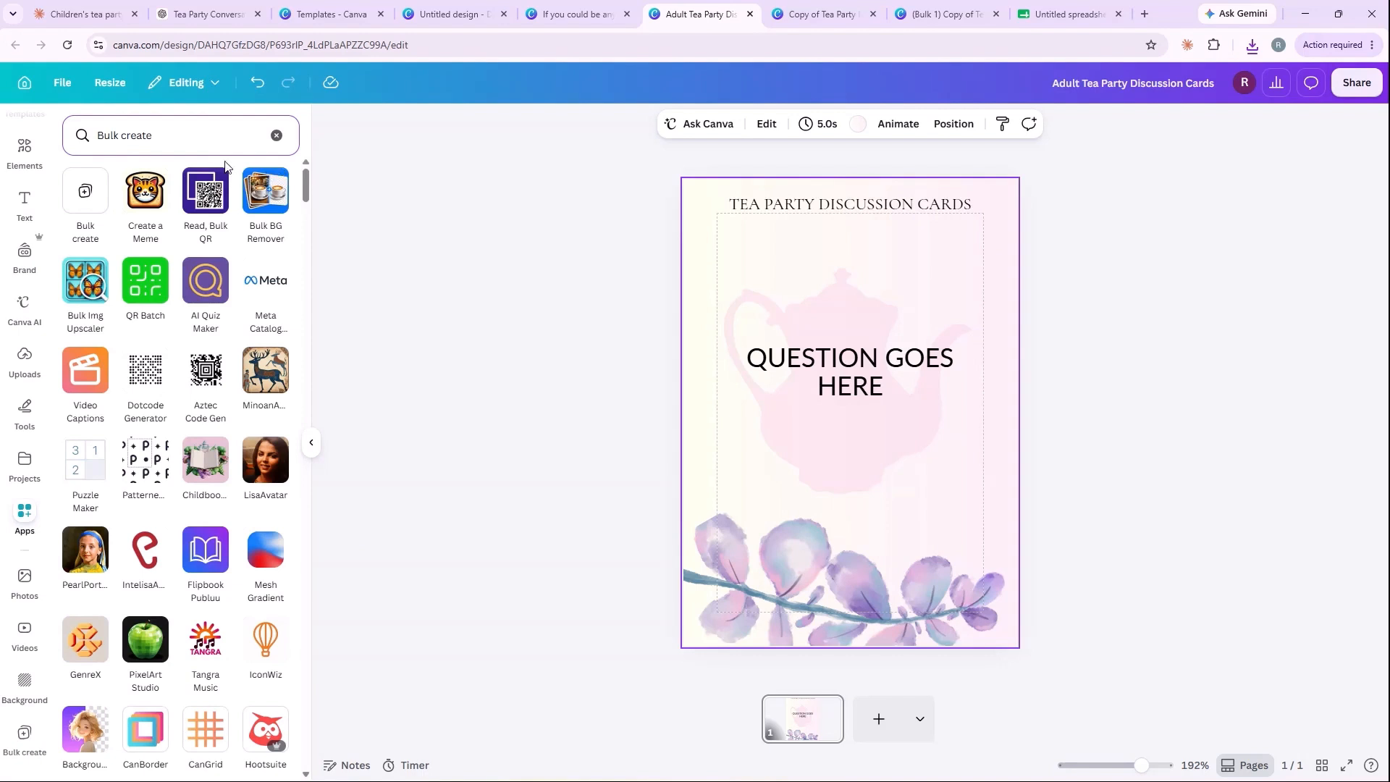
click(86, 192)
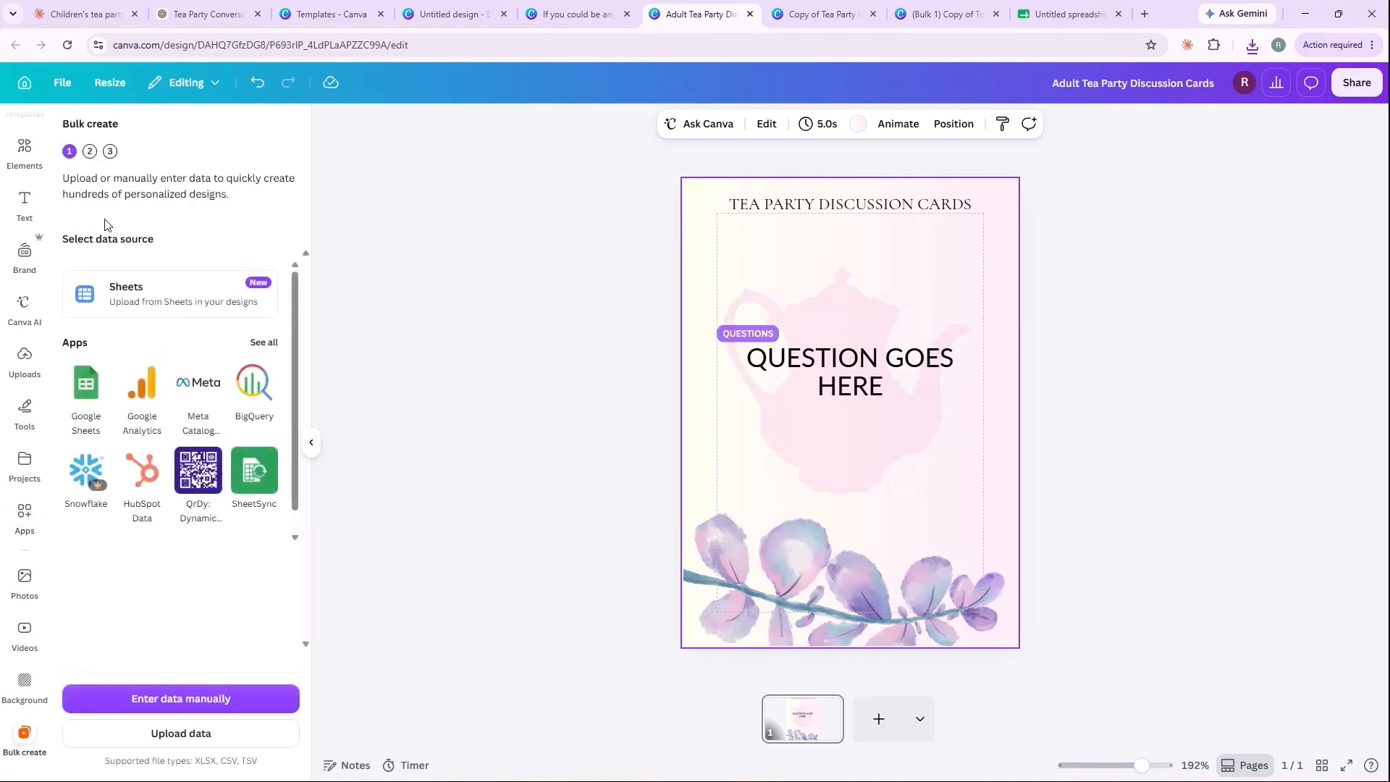
click(184, 733)
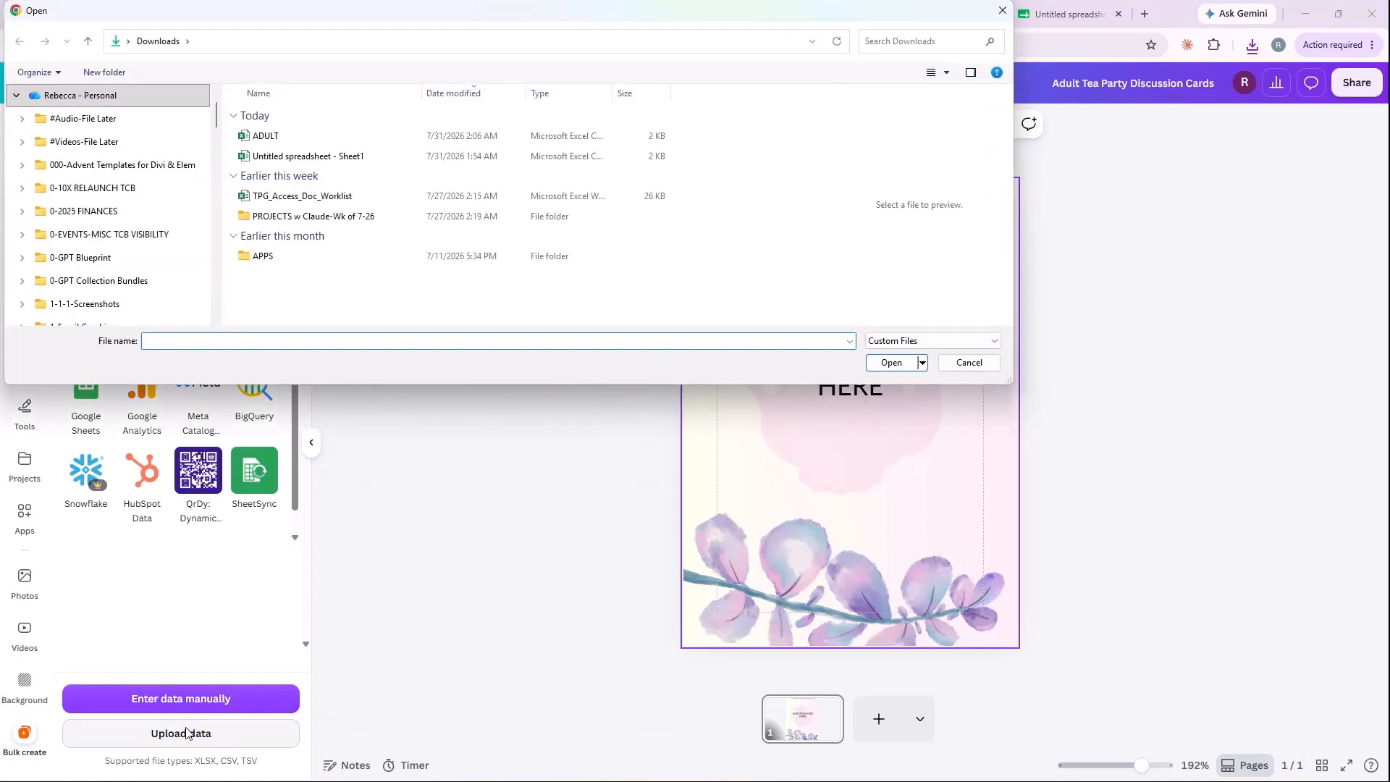
click(261, 137)
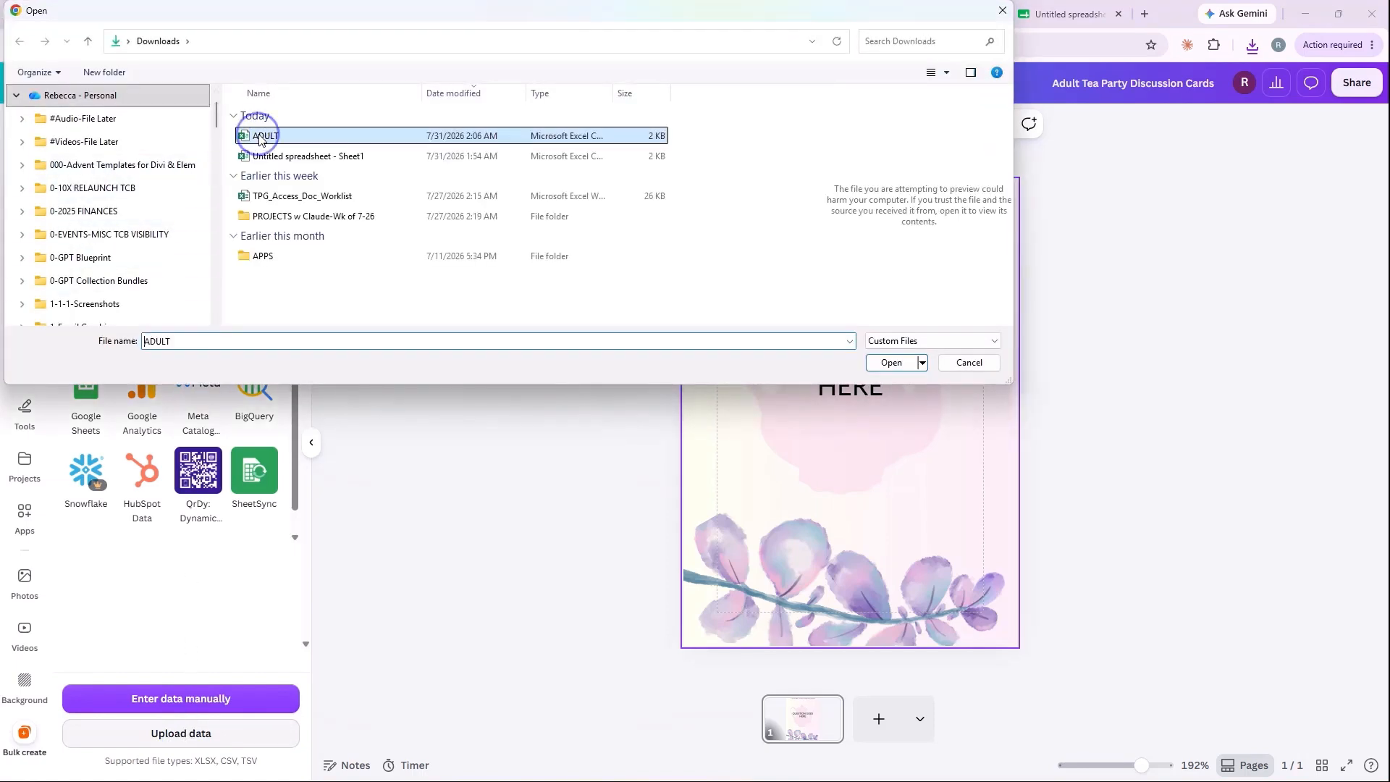
click(895, 362)
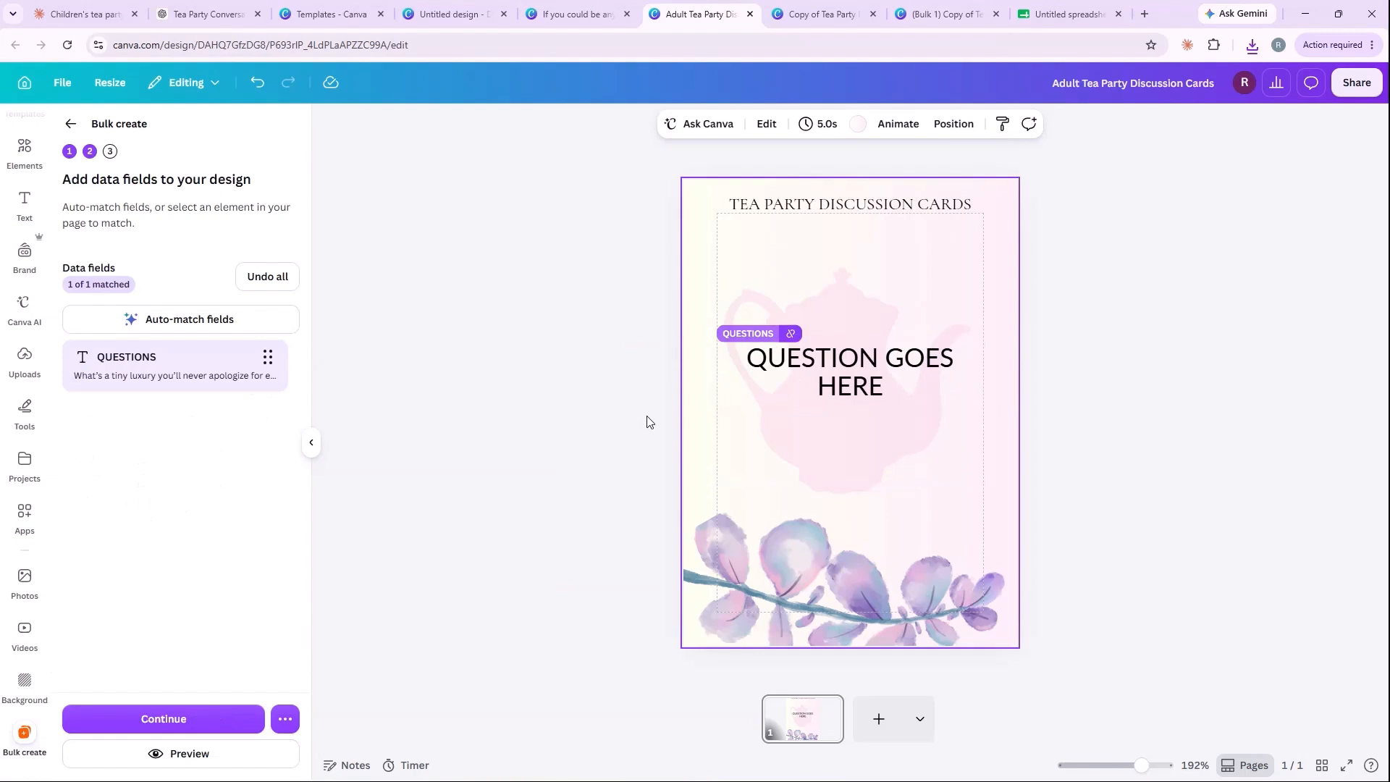
Step: Generate 25 card designs from all the question rows, using the QUESTIONS field matched to the placeholder text
click(851, 384)
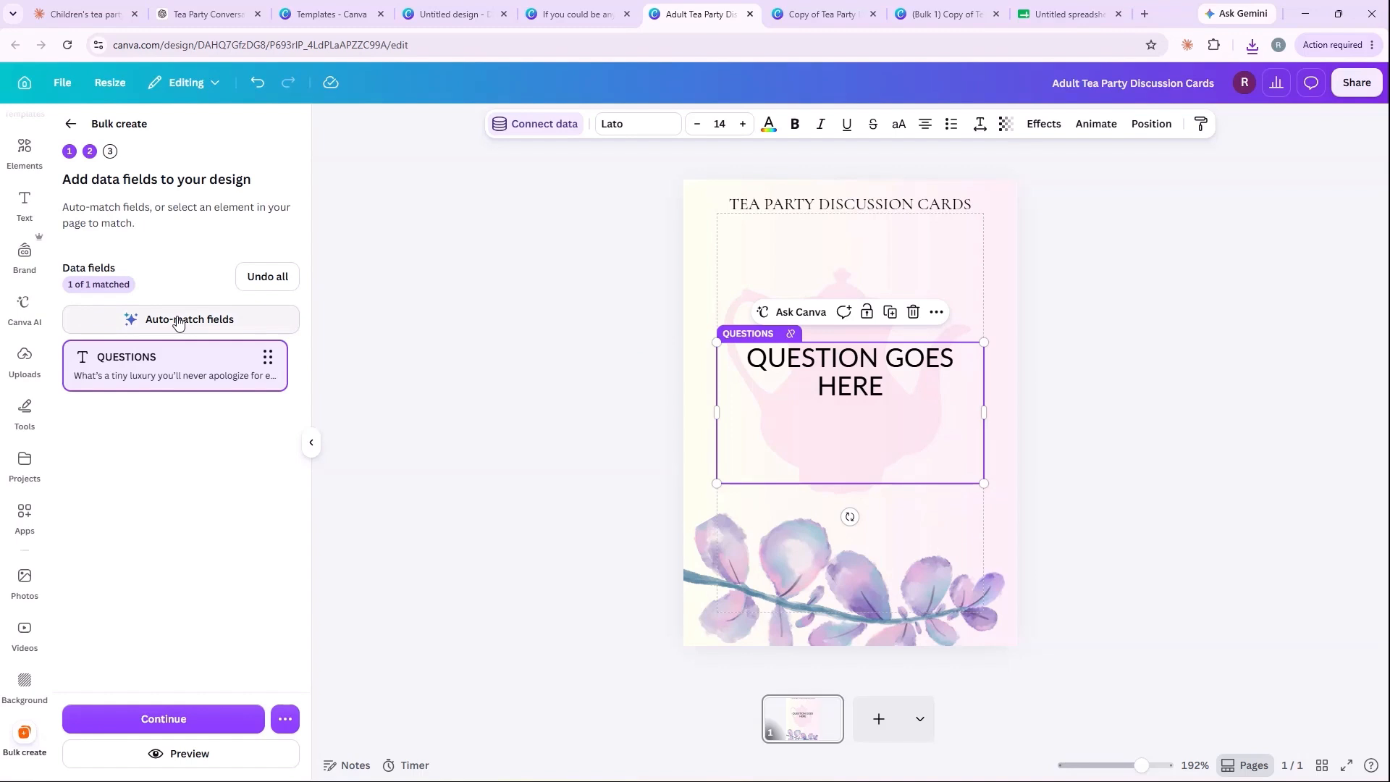
click(177, 719)
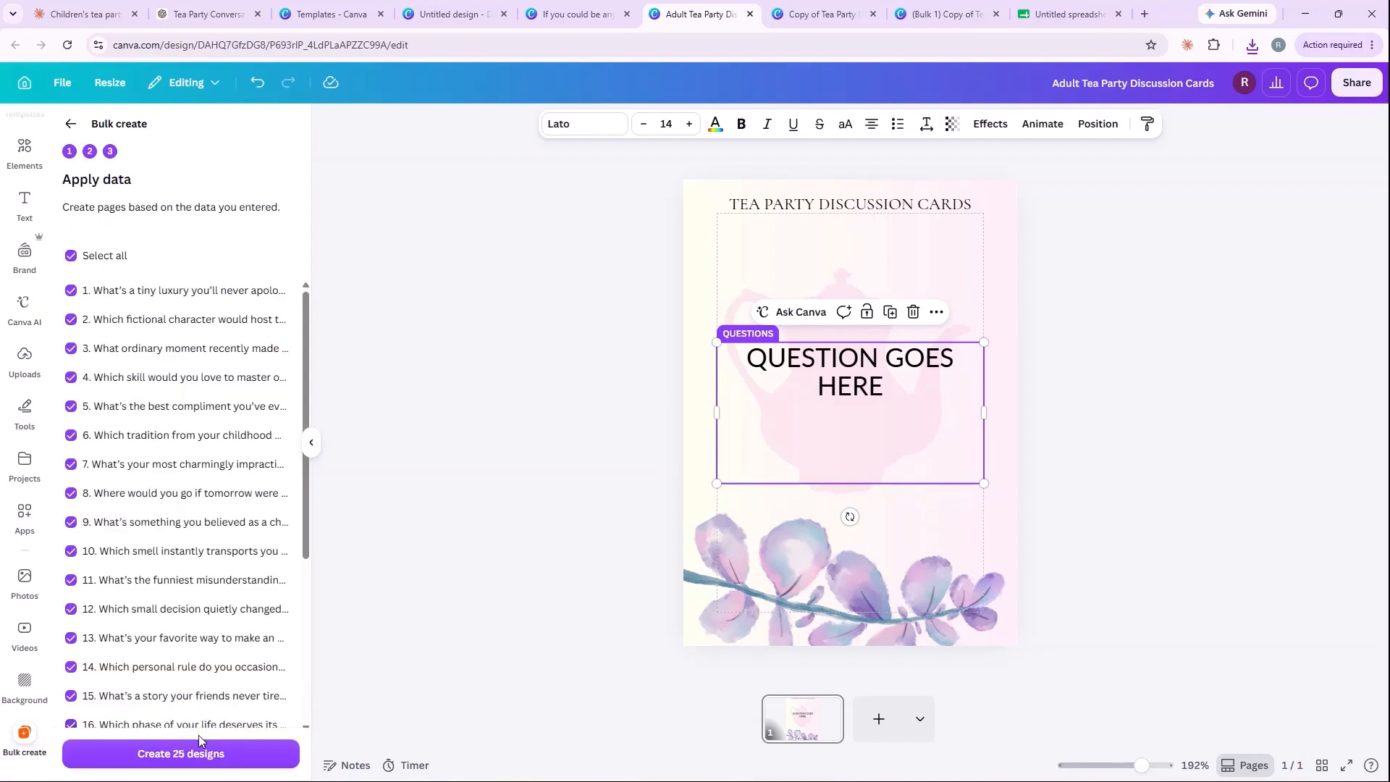
click(200, 759)
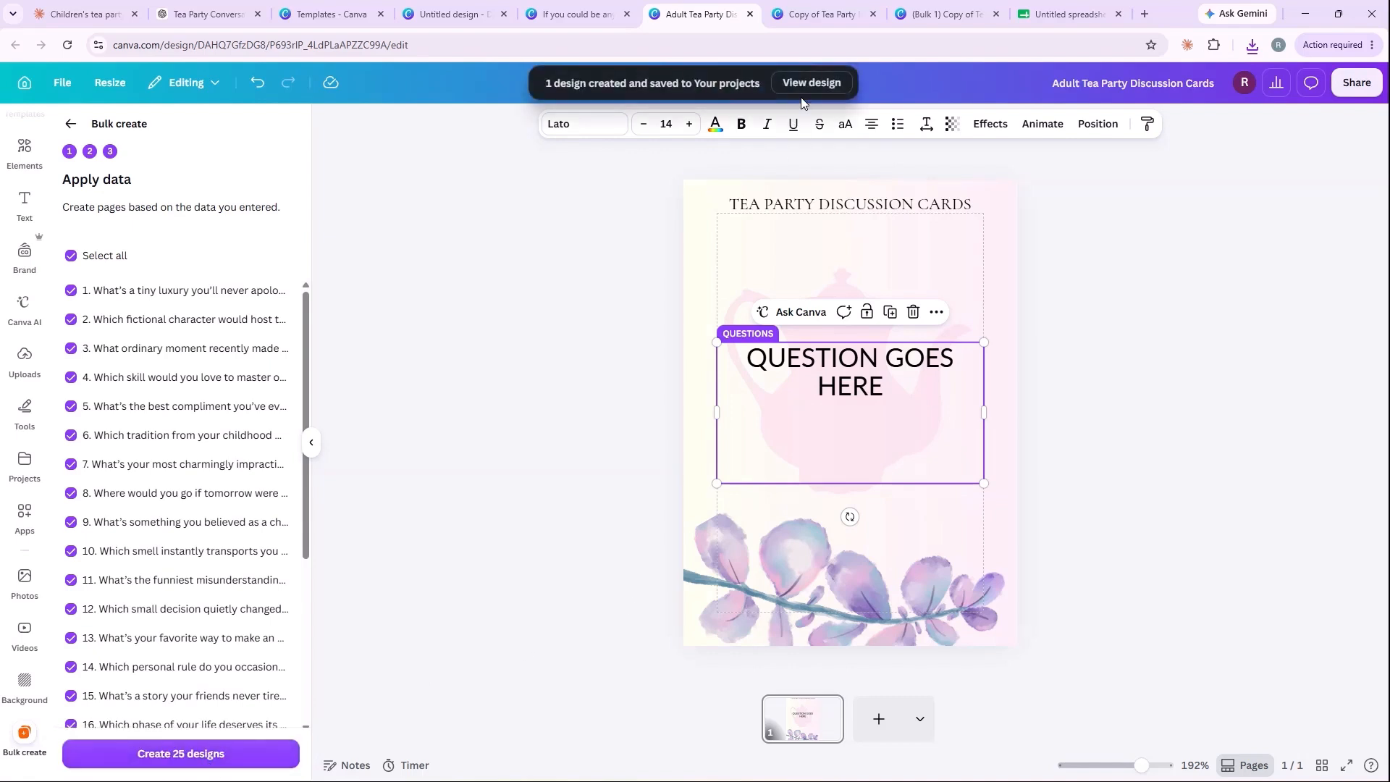
Step: Open the bulk-created adult card design and review its second, third and fourth cards
click(814, 84)
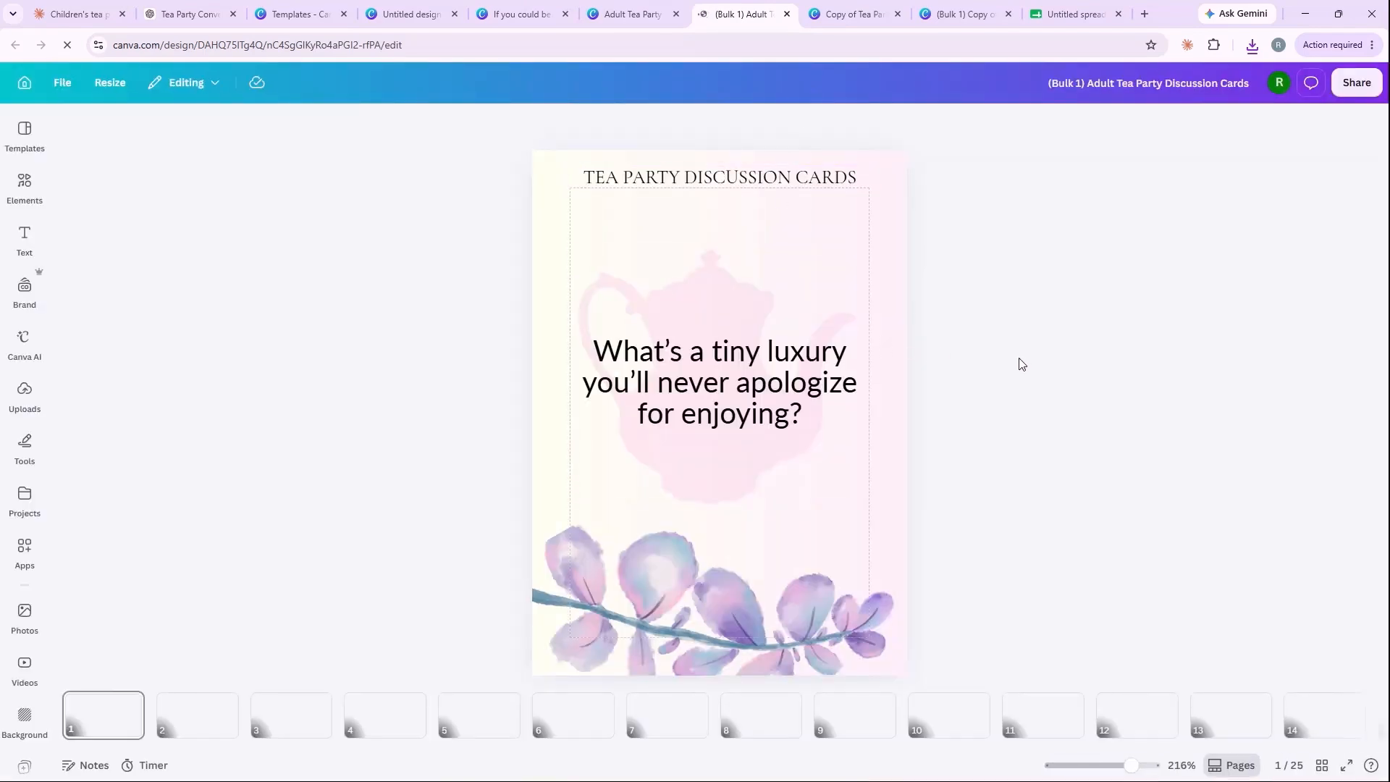
click(197, 720)
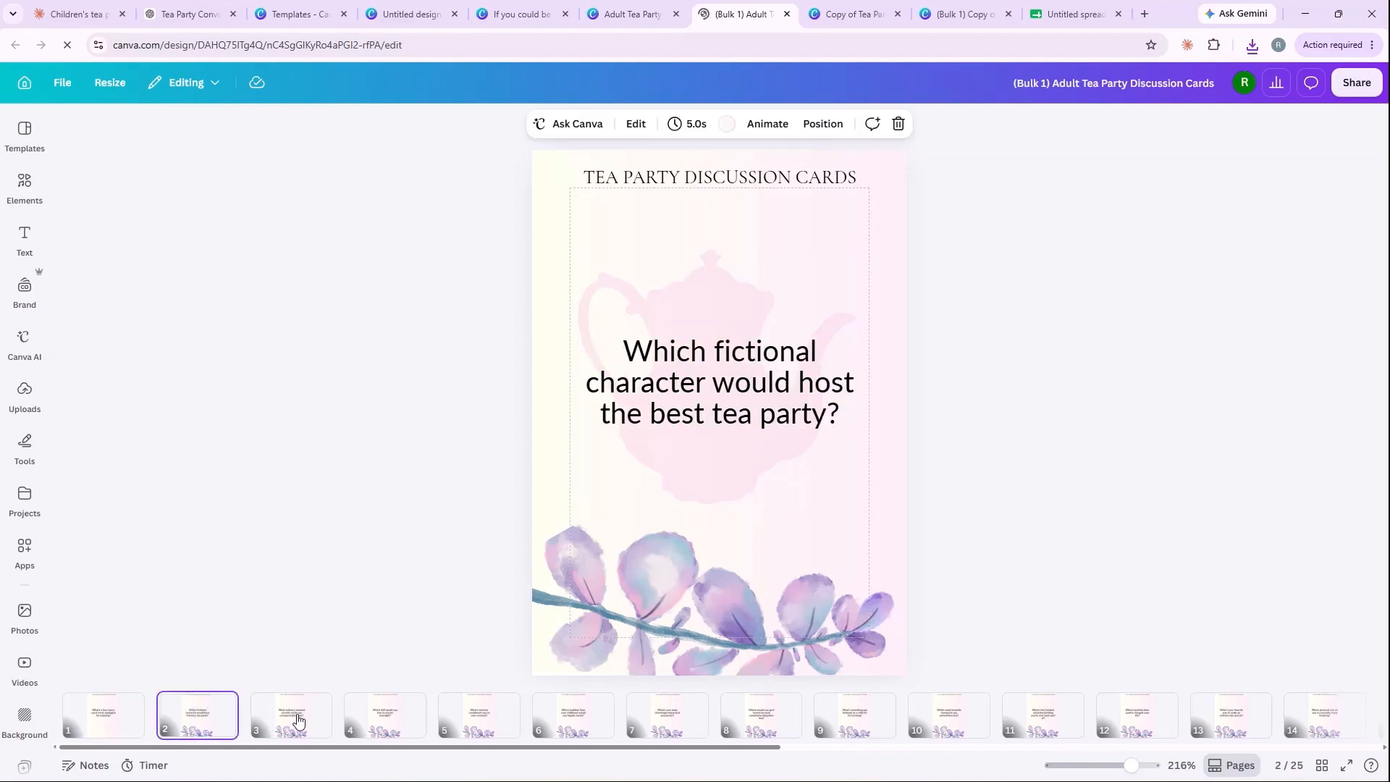
click(294, 716)
click(372, 719)
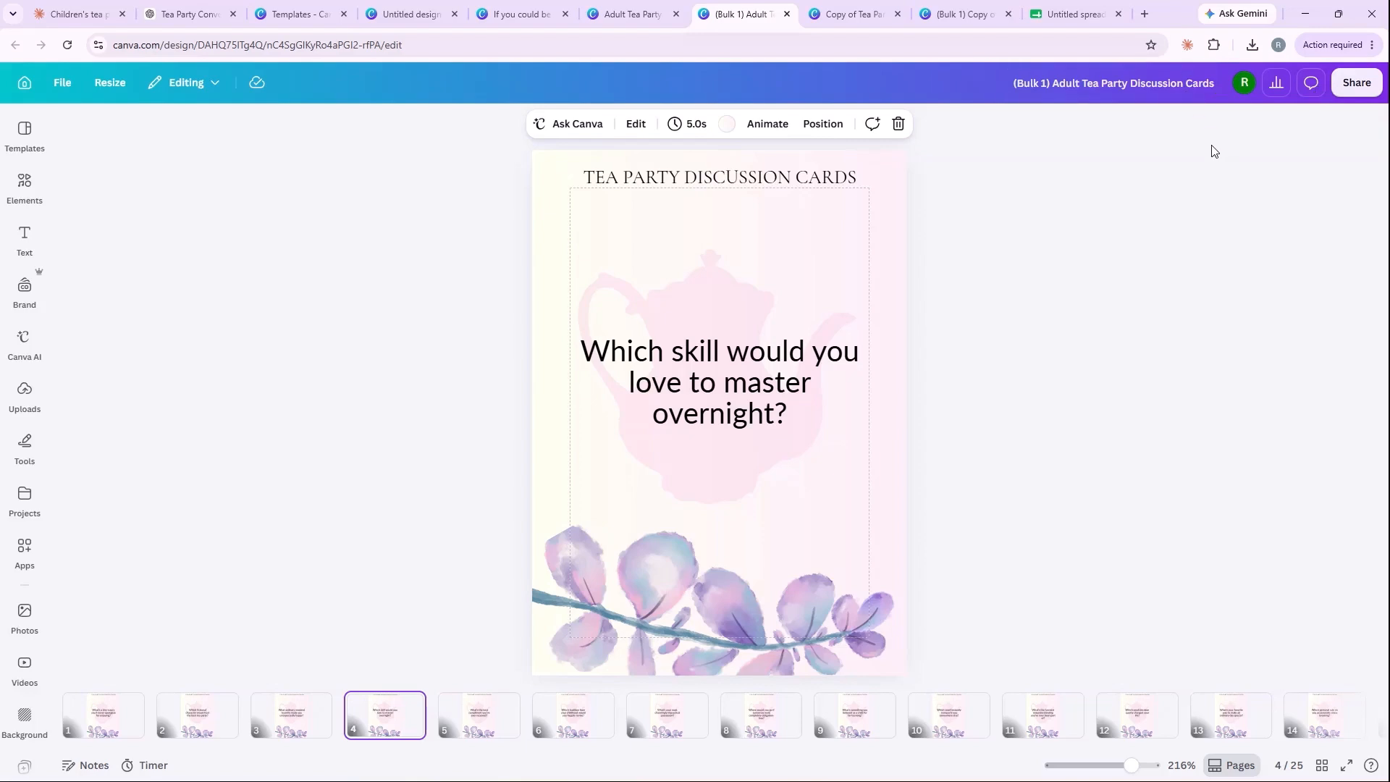
Step: Switch to the four-frame print layout document and check the size and position settings of the first frame in the upper row
click(510, 20)
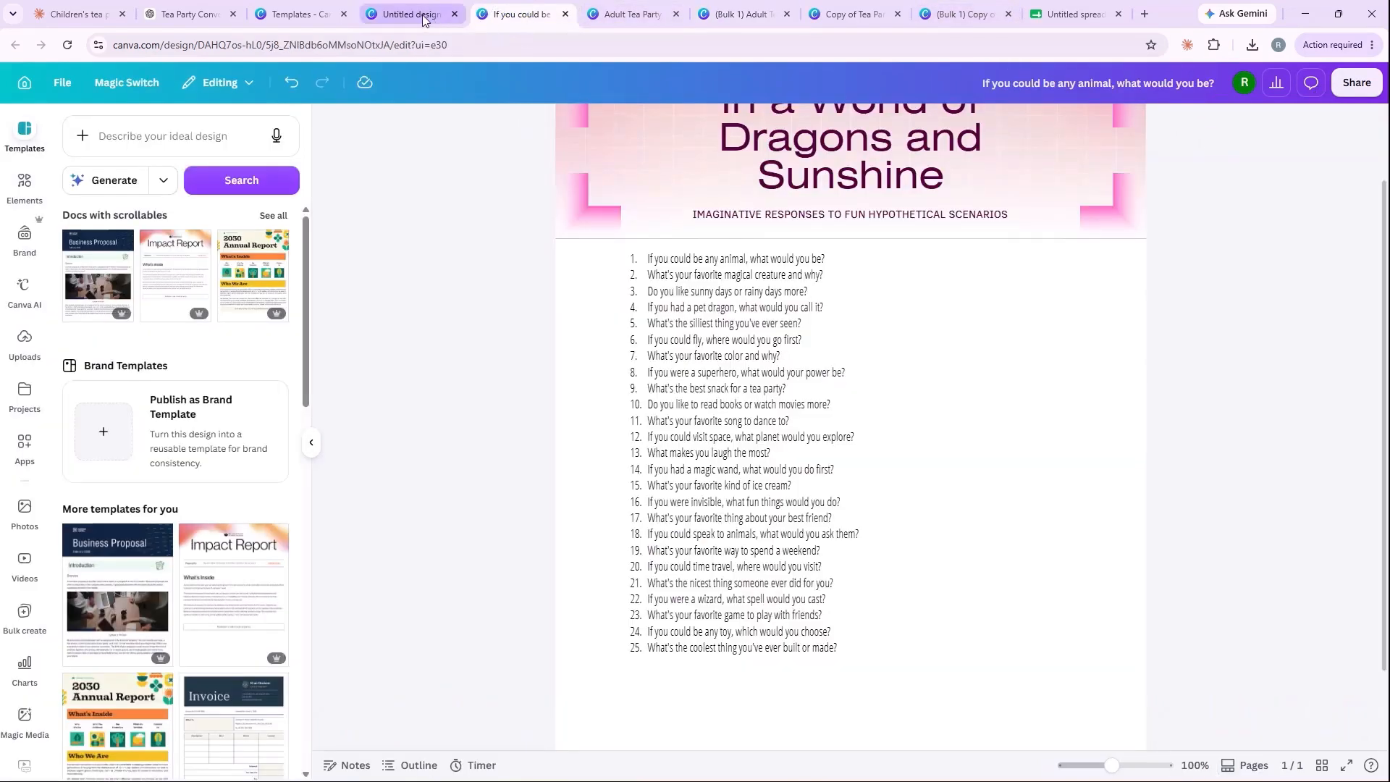
click(443, 22)
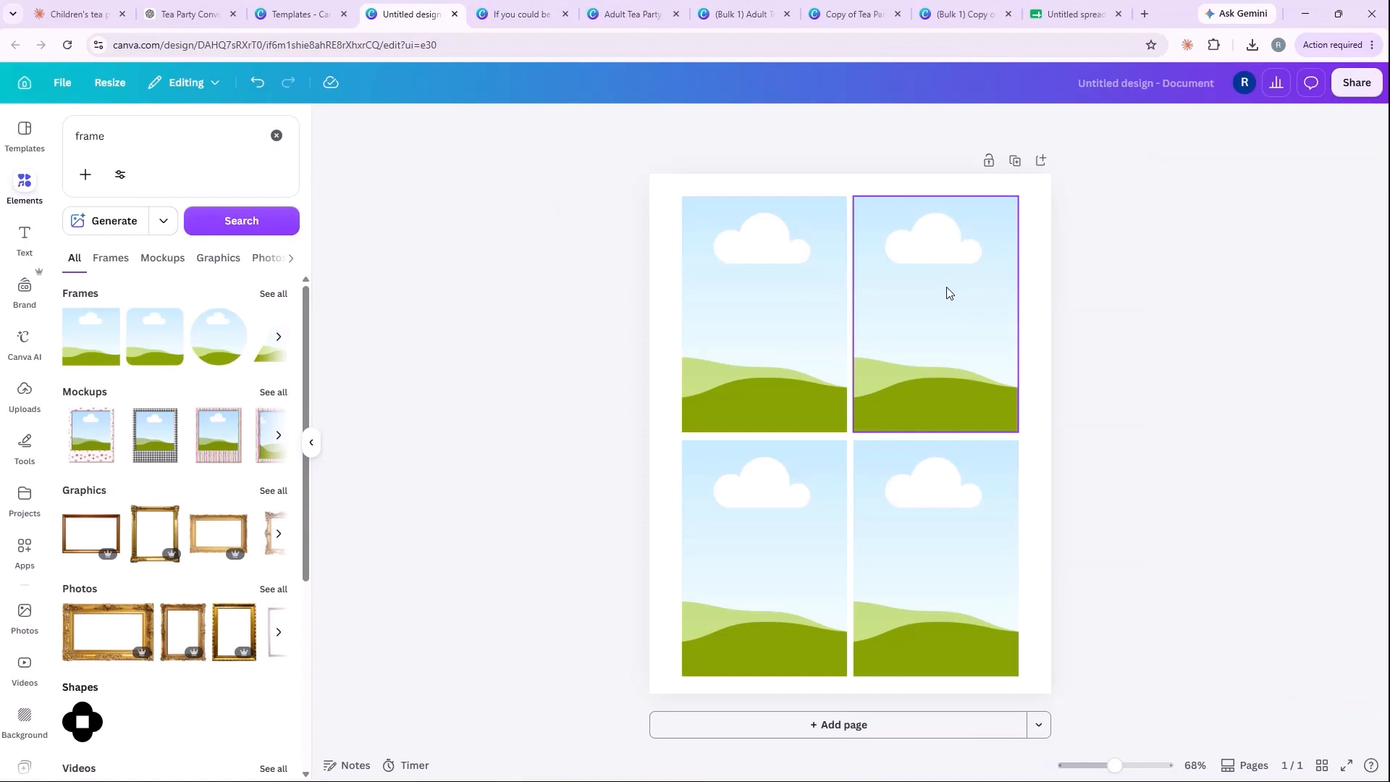
click(750, 226)
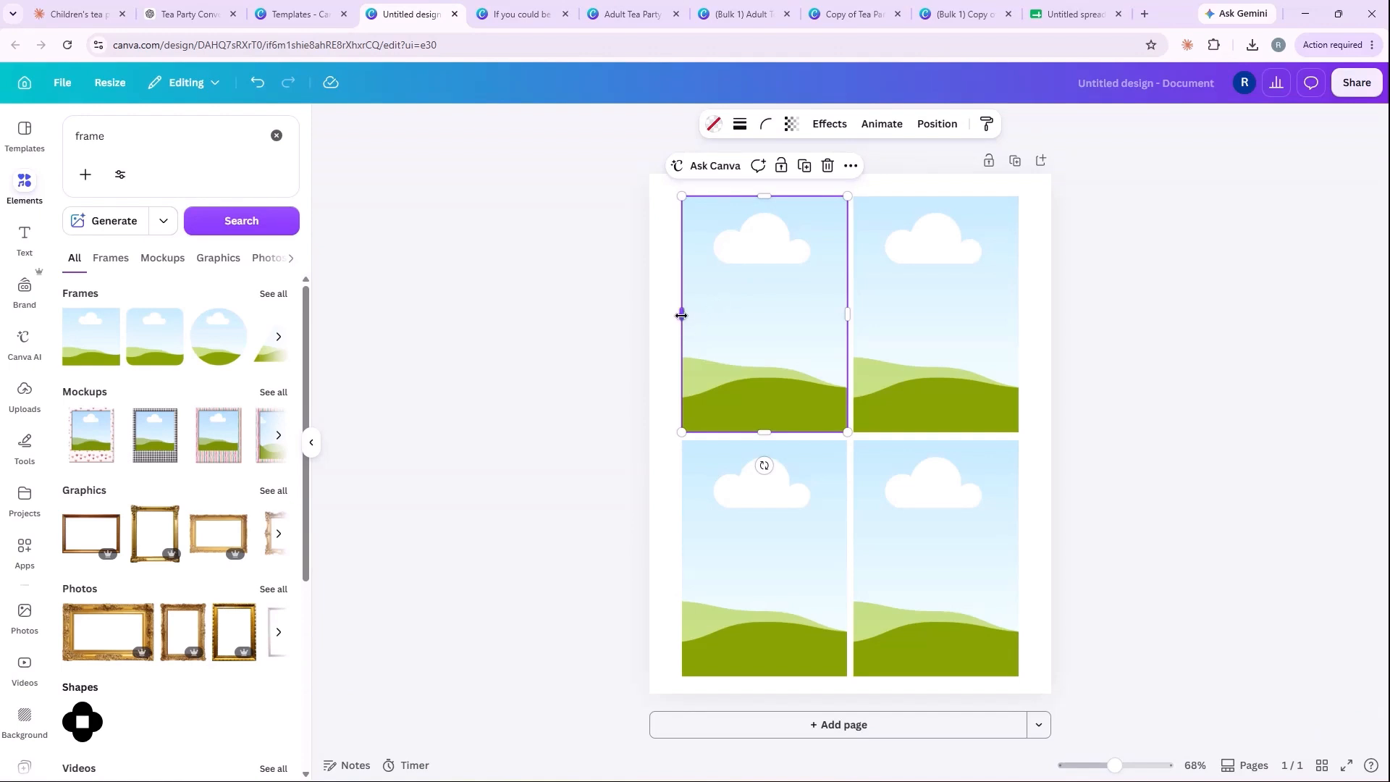
mouse_move(682, 315)
mouse_down()
mouse_move(667, 311)
mouse_move(680, 314)
mouse_up()
click(934, 125)
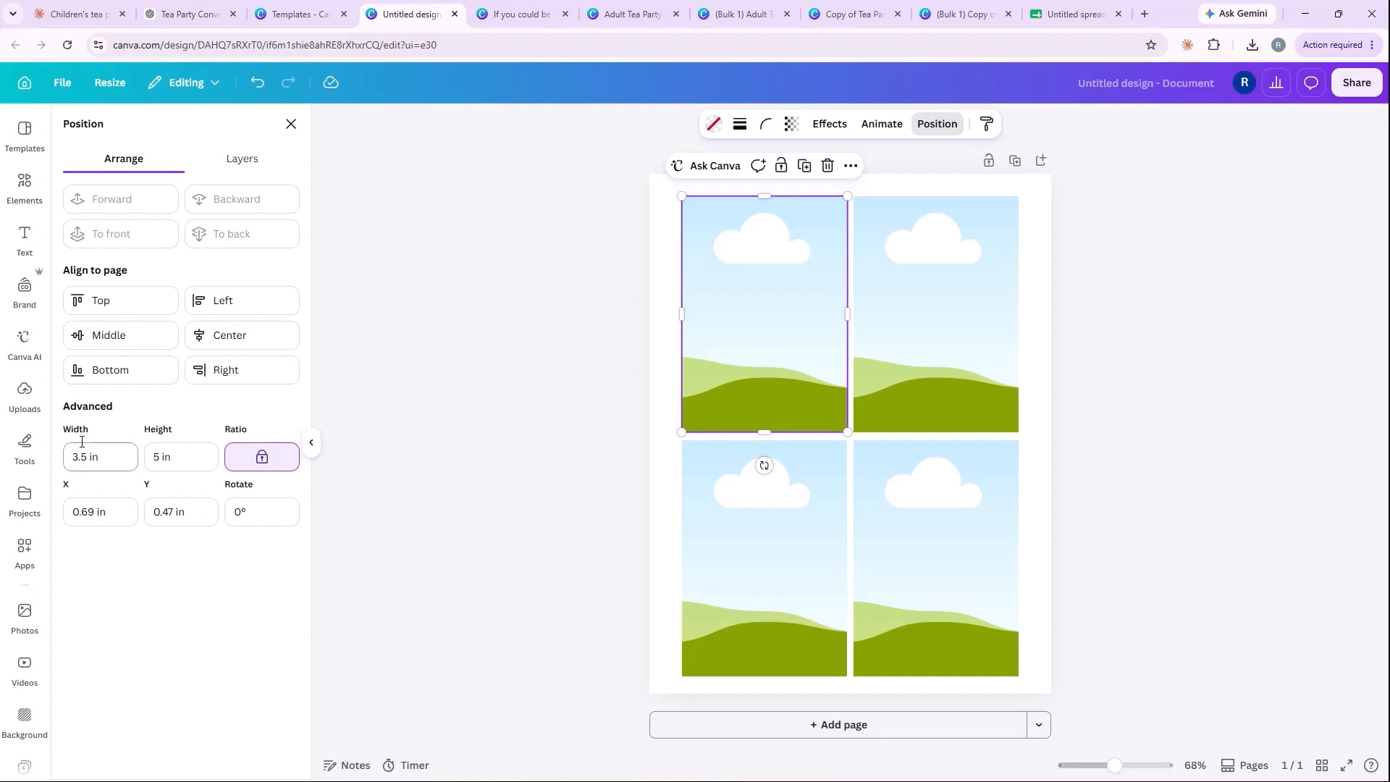
click(666, 303)
click(749, 264)
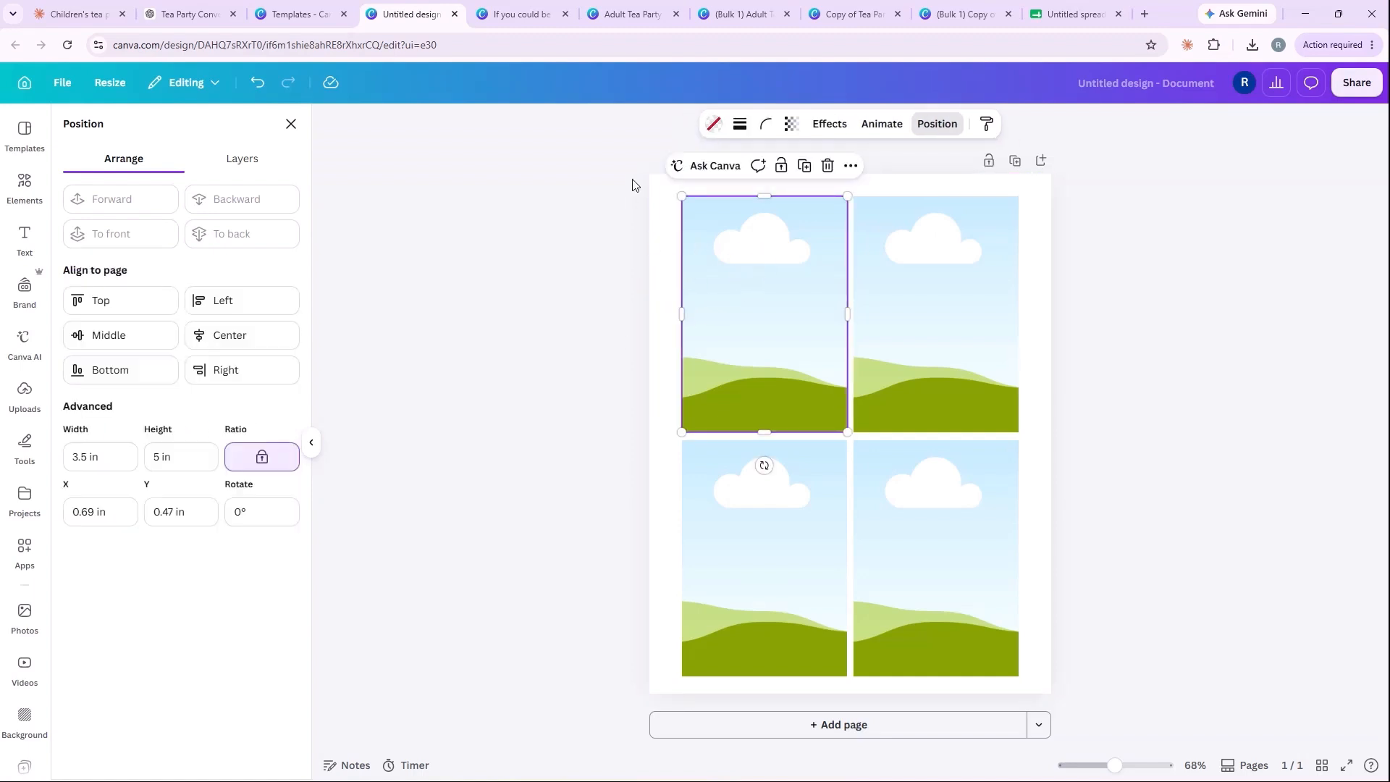